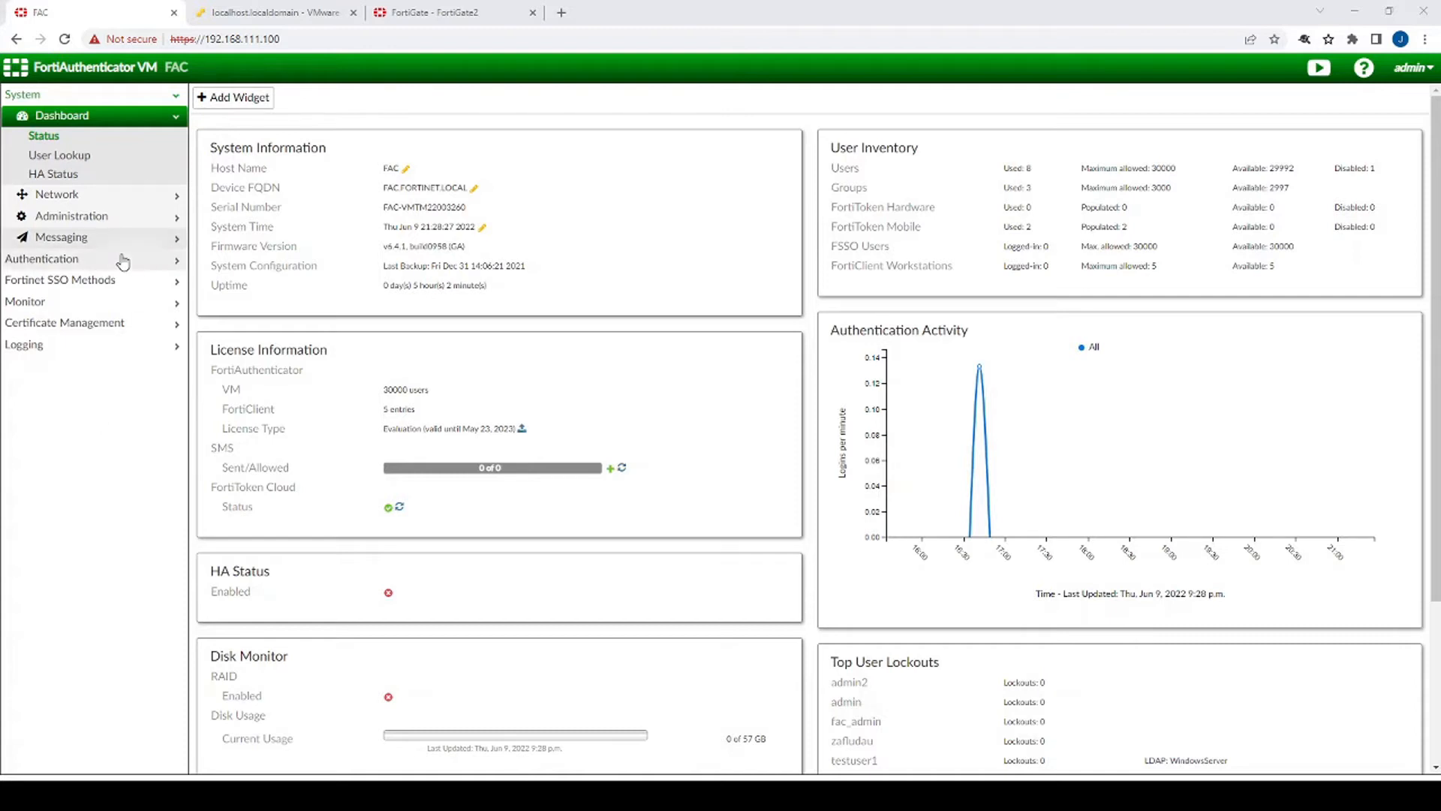
# - Open the general SSO configuration and review its FortiNAC, Mobility Agent and Syslog SSO options
pyautogui.click(90, 279)
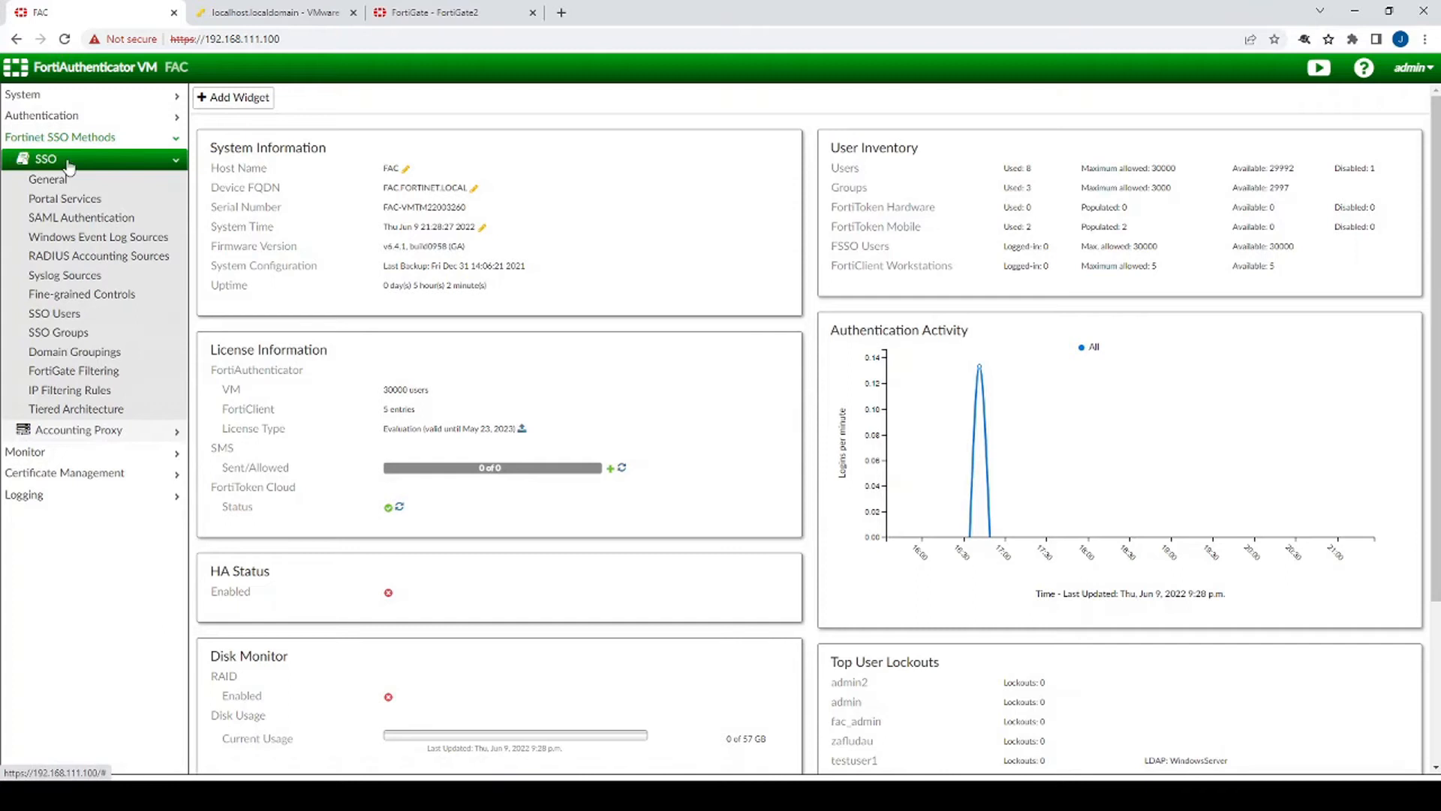
pyautogui.click(48, 180)
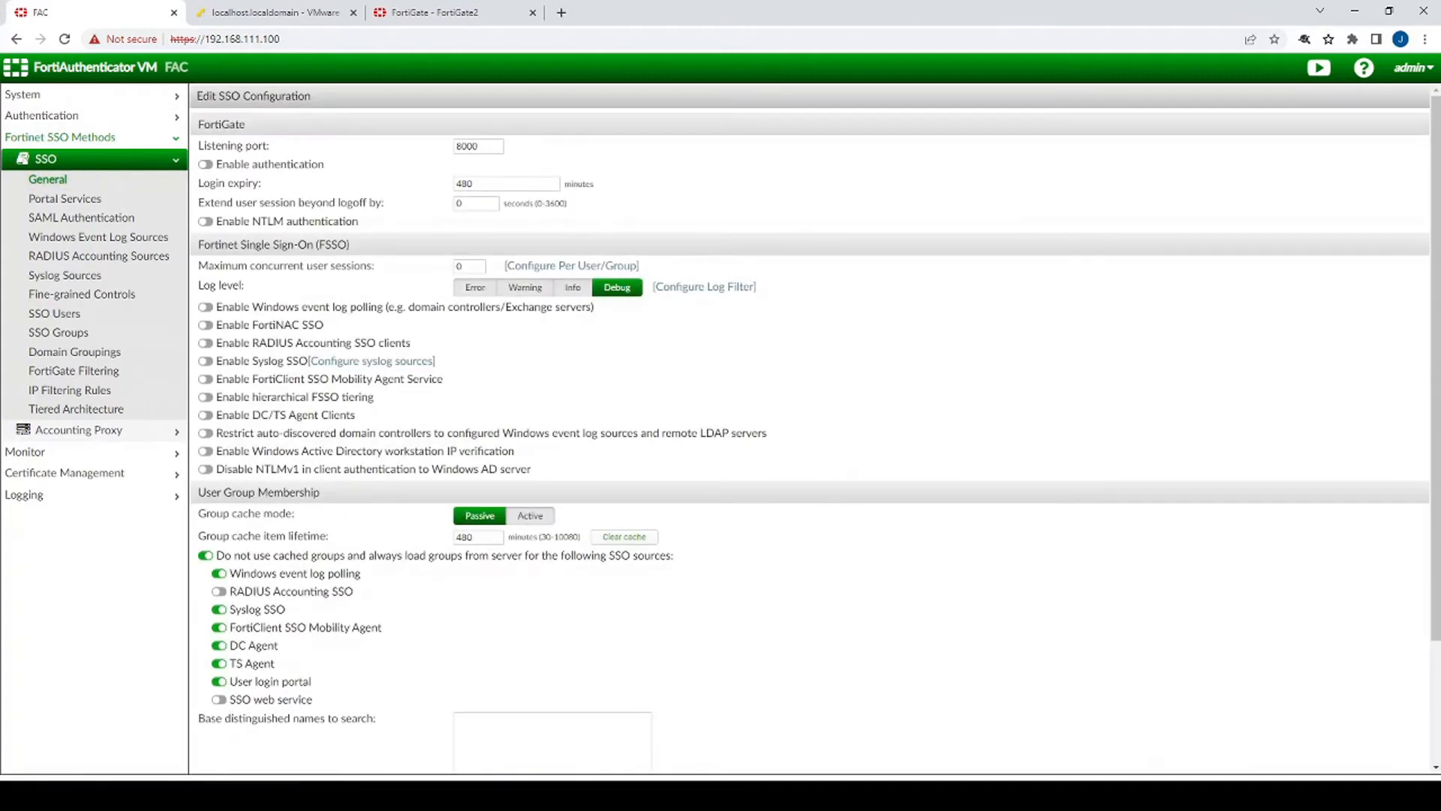
pyautogui.moveTo(213, 244); pyautogui.dragTo(367, 252)
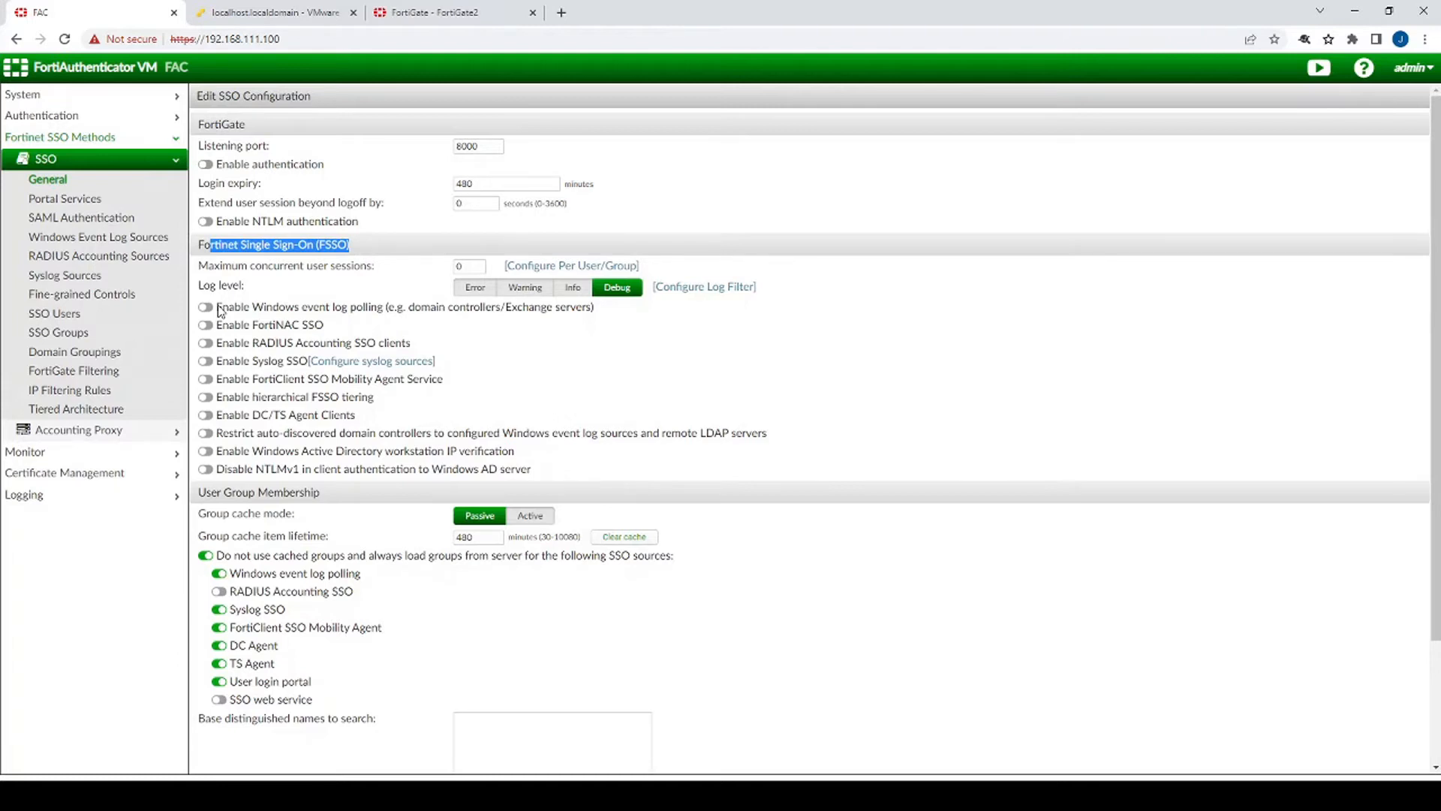
pyautogui.moveTo(330, 326); pyautogui.dragTo(259, 328)
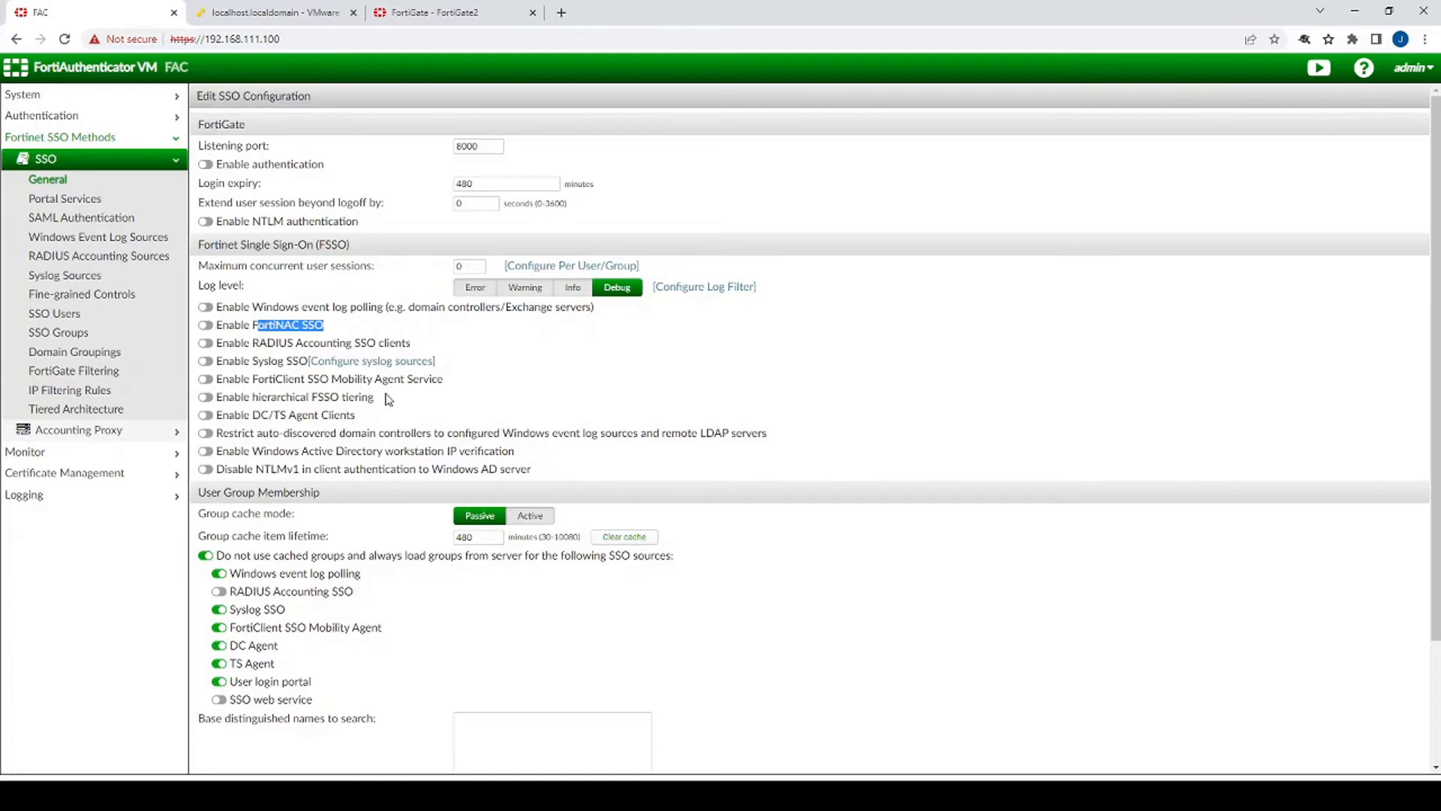
pyautogui.moveTo(446, 380); pyautogui.dragTo(248, 383)
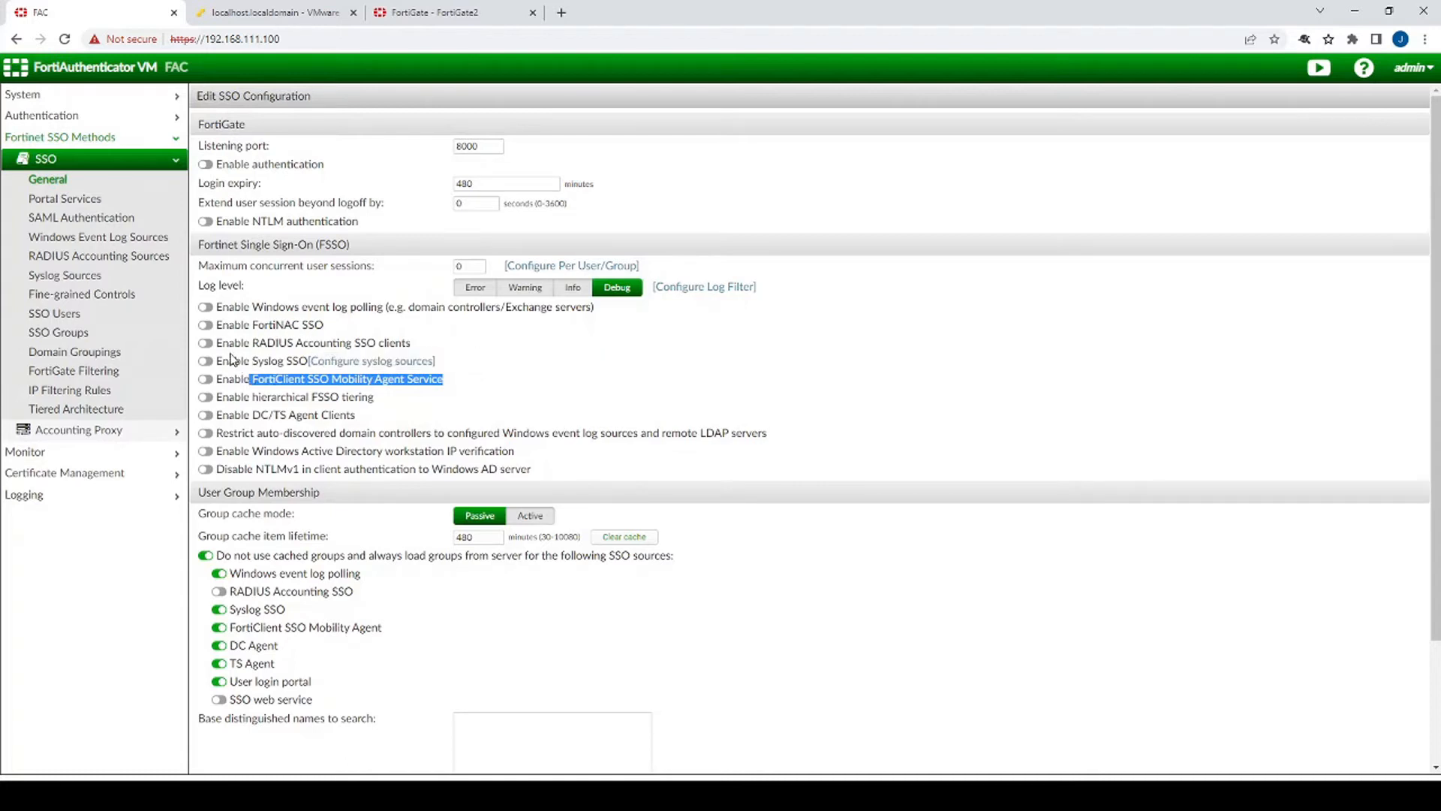
pyautogui.moveTo(218, 361); pyautogui.dragTo(299, 363)
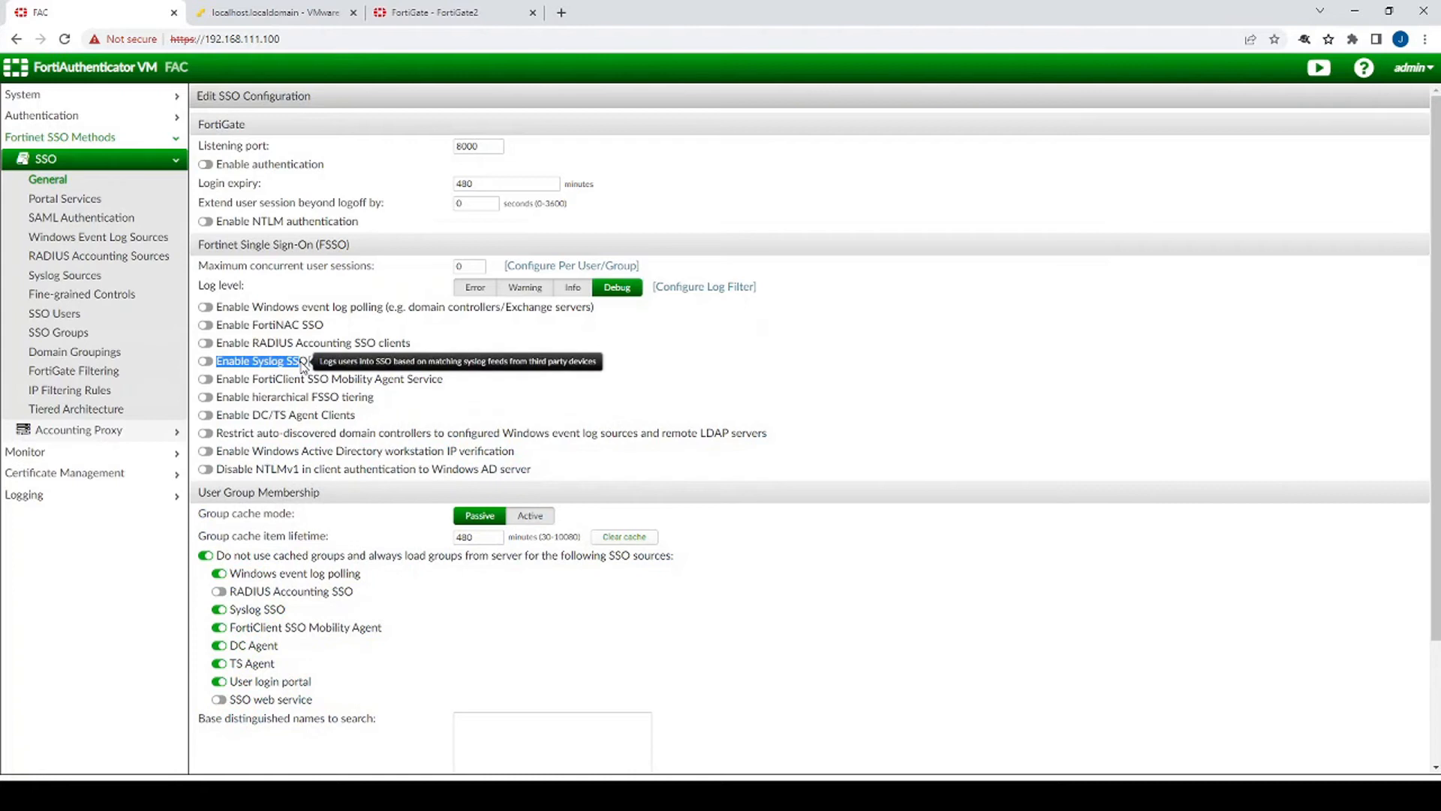
# - Enable DC/TS Agent clients on listening port 8002 for appliance 192.168.111.100
pyautogui.click(205, 418)
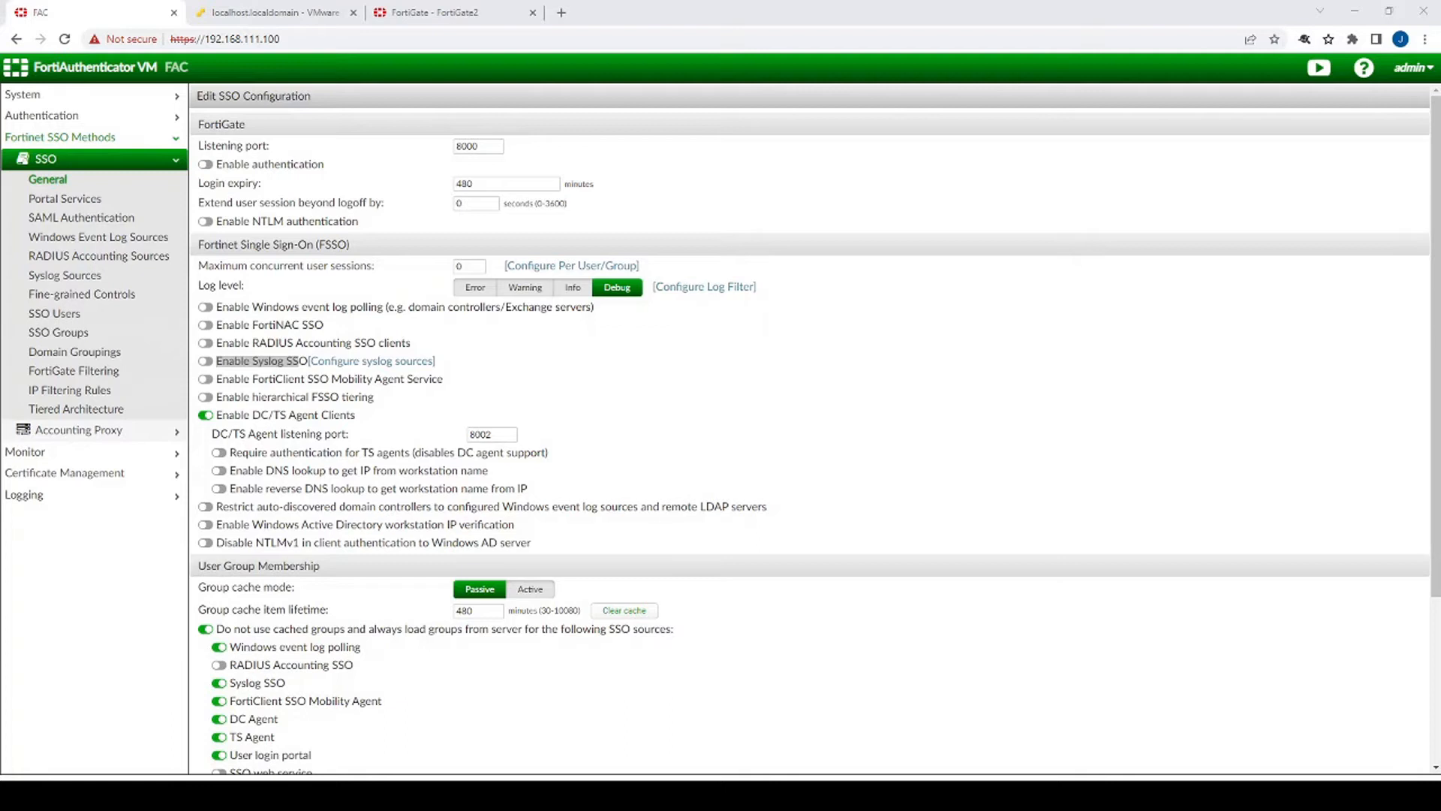
pyautogui.moveTo(282, 38); pyautogui.dragTo(206, 36)
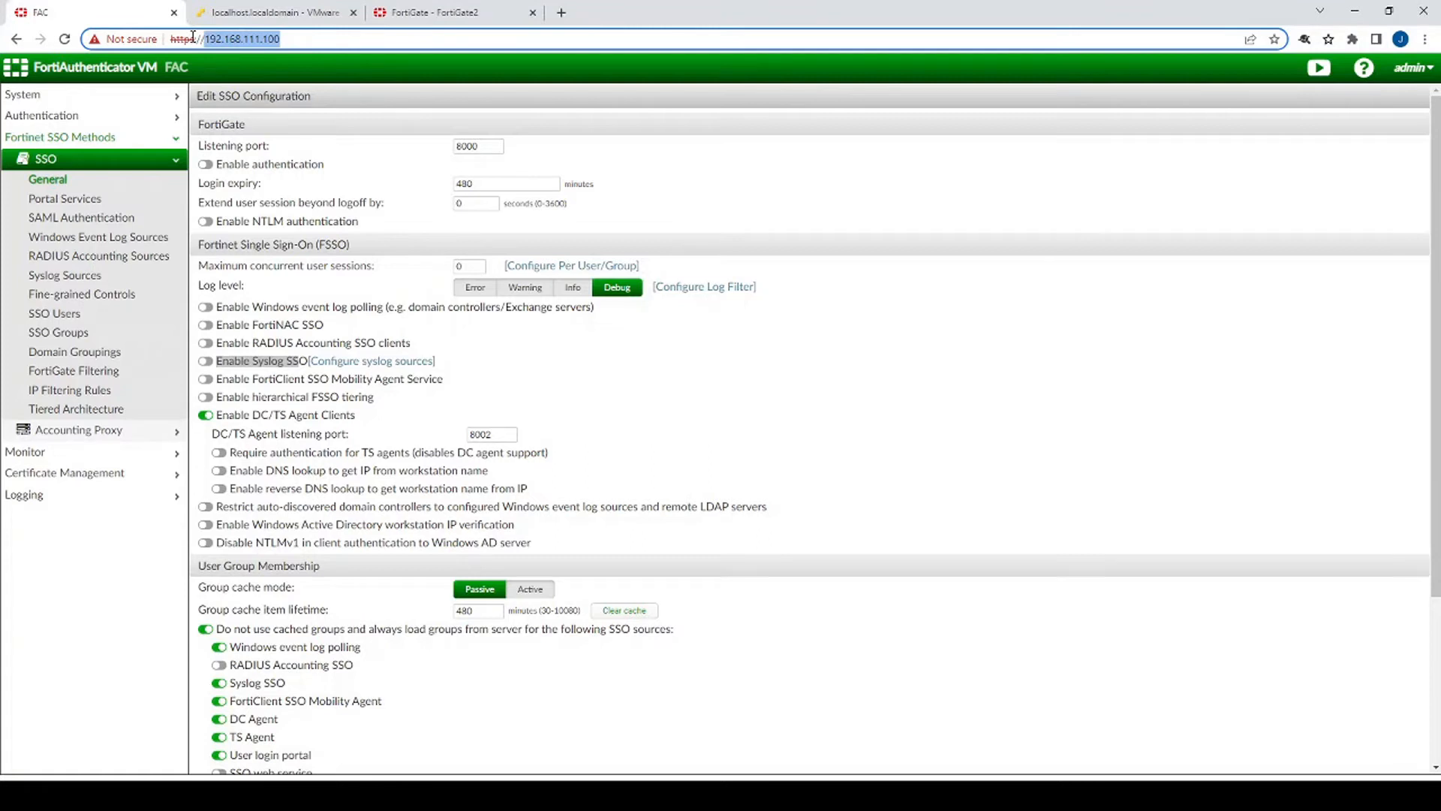
pyautogui.click(34, 796)
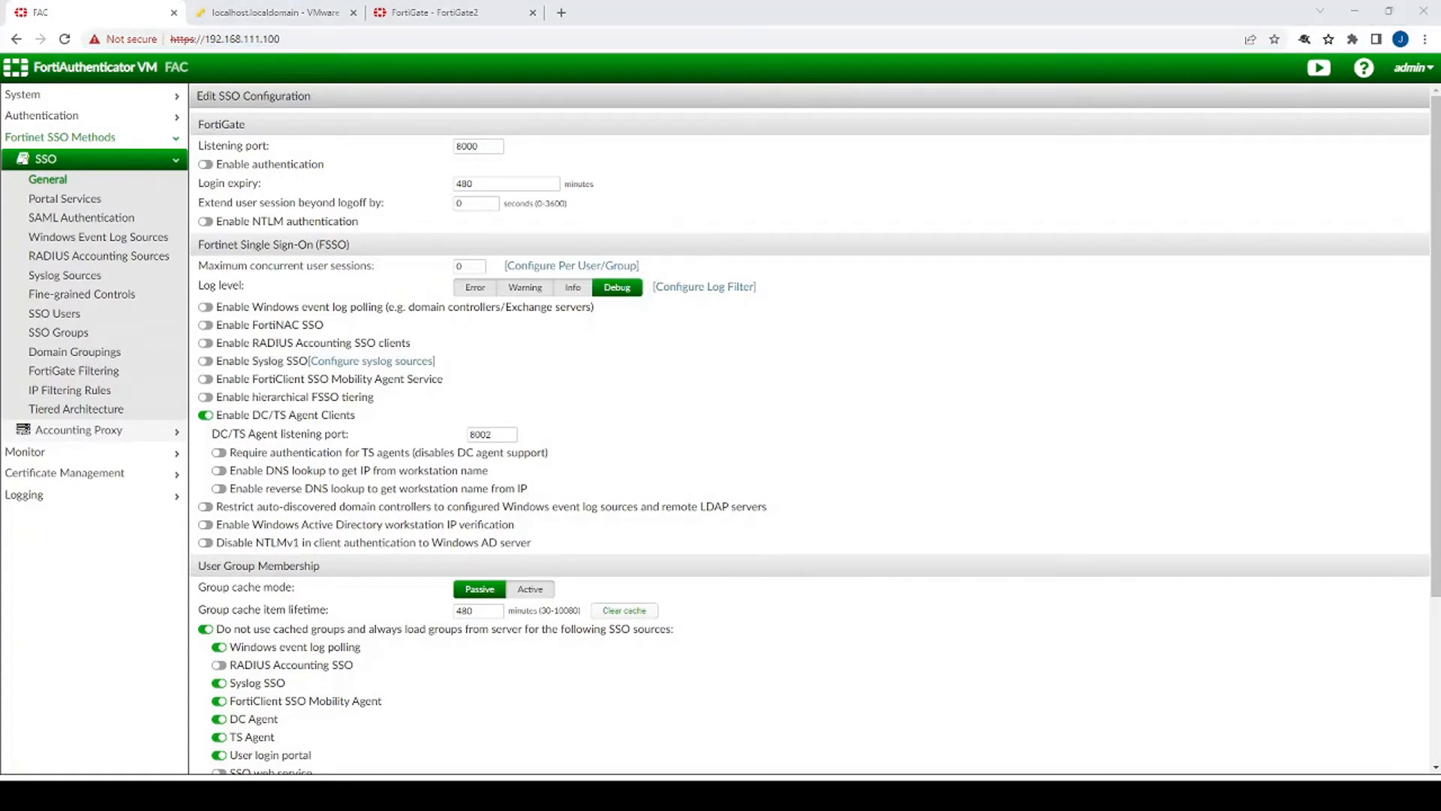
# - Save the SSO configuration and open port1's interface settings to check DC/TS Agent FSSO
pyautogui.scroll(-3, 17, 618)
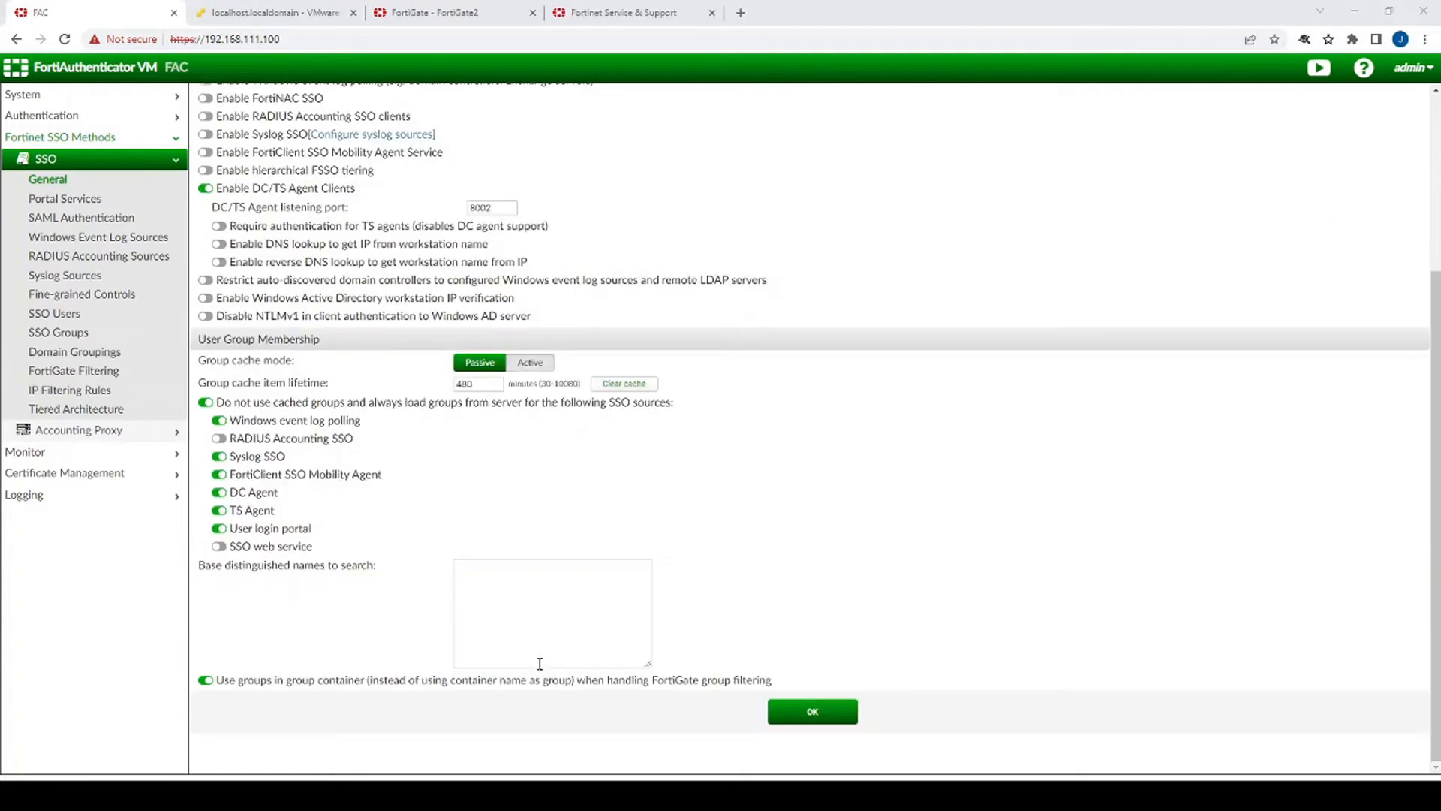
pyautogui.click(781, 718)
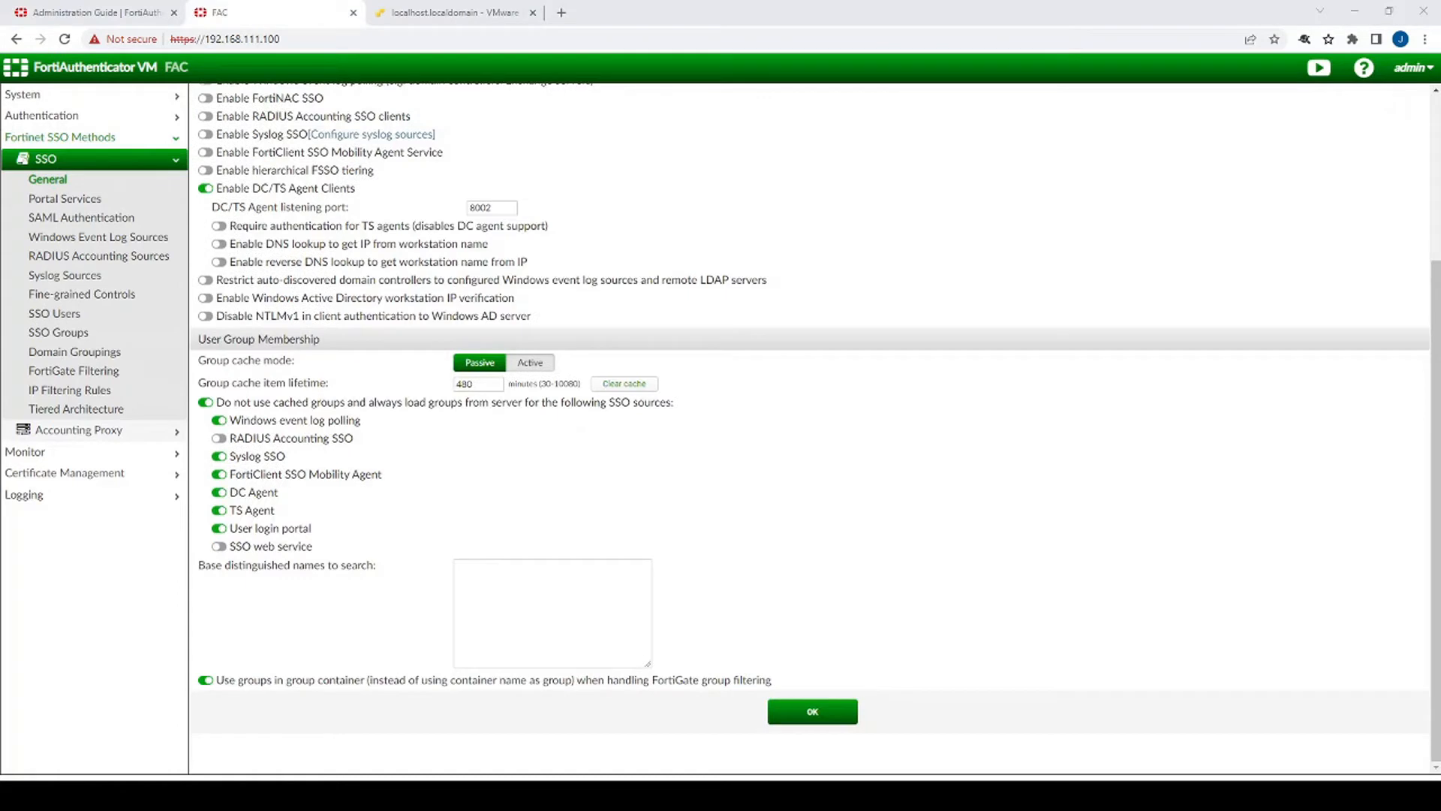
pyautogui.click(45, 94)
pyautogui.click(56, 137)
pyautogui.click(72, 161)
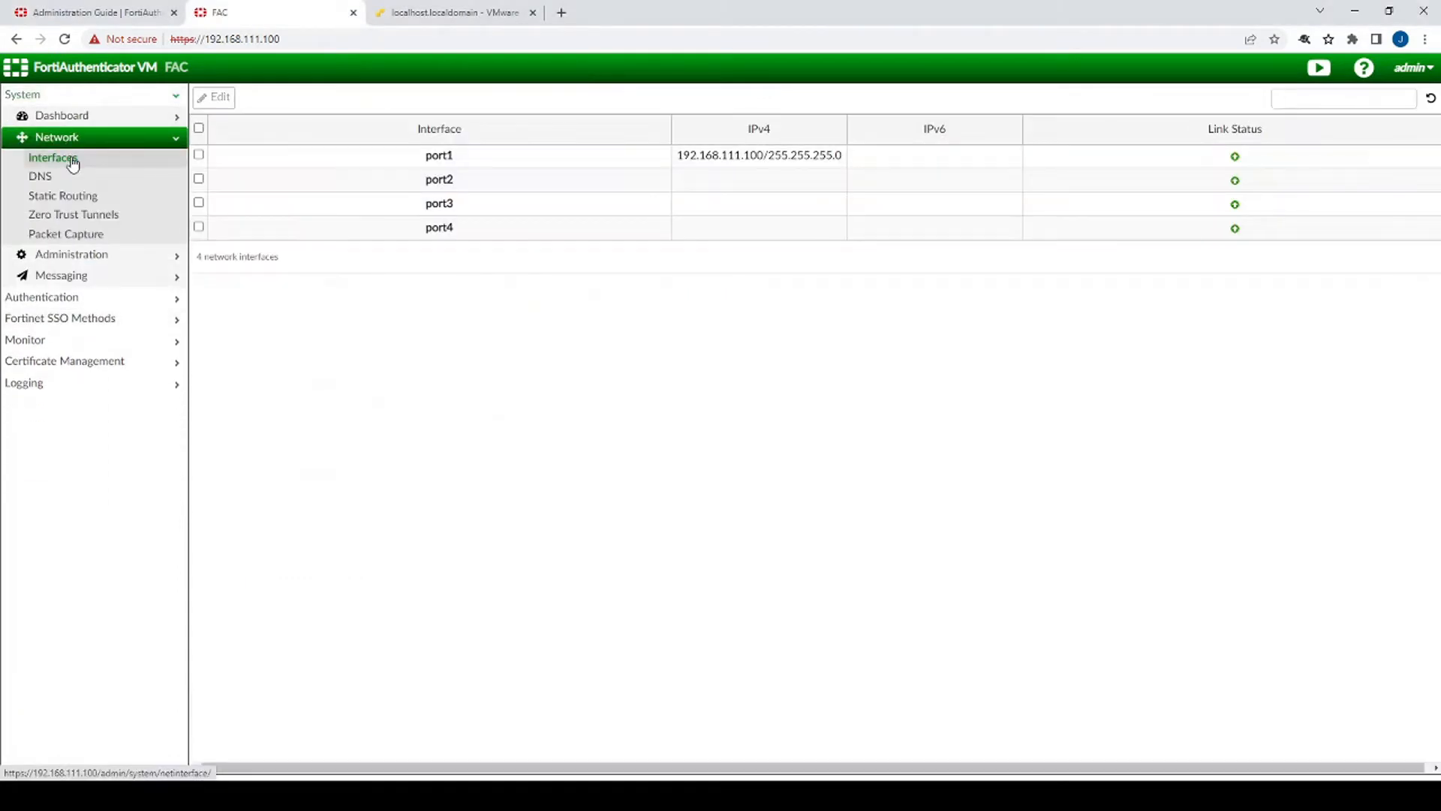
pyautogui.click(461, 158)
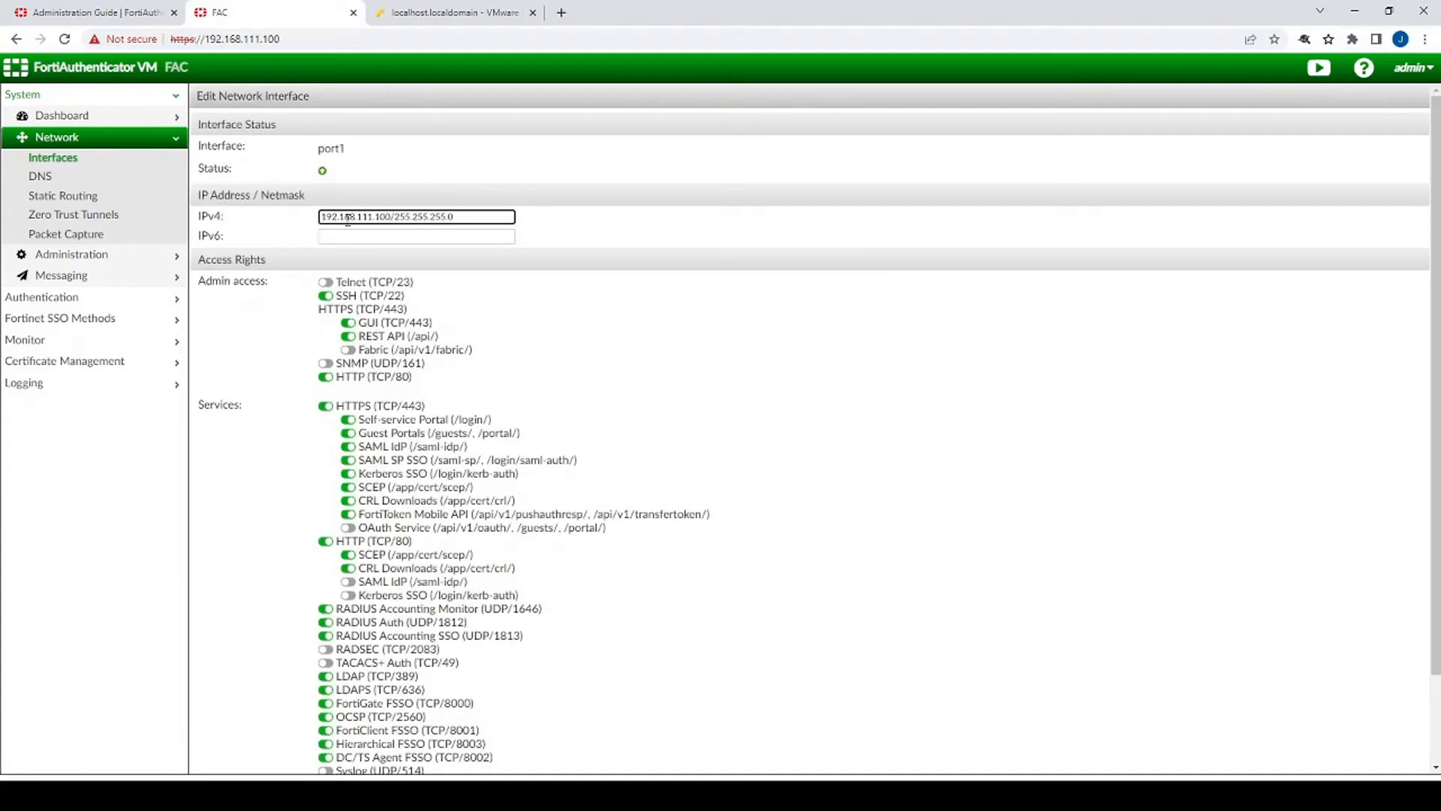
pyautogui.scroll(-2, 300, 421)
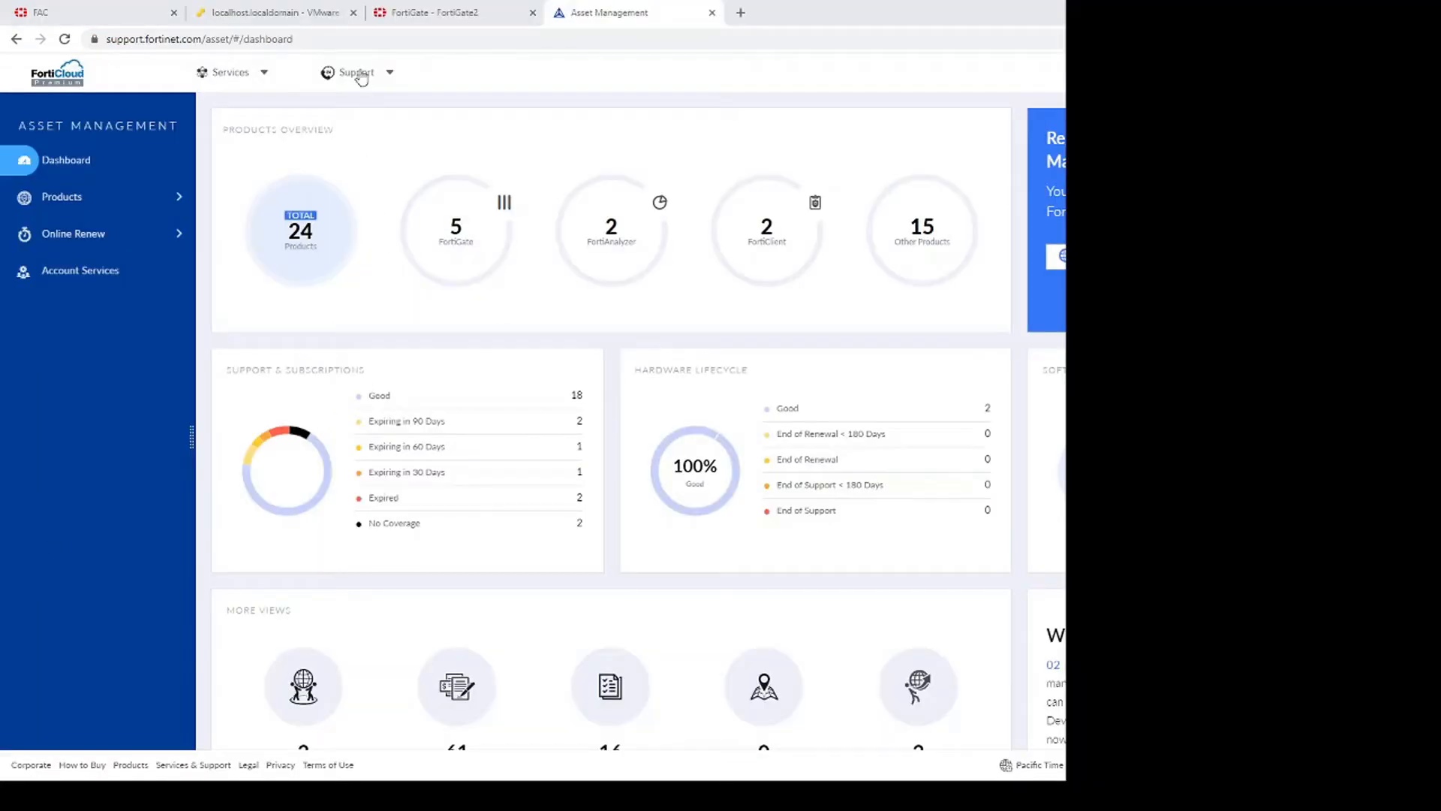
# - Download DCAgent_Setup_5.0.0306_x64.exe over HTTPS from FortiGate v7.00/7.2/7.2.0/FSSO firmware images
pyautogui.click(358, 73)
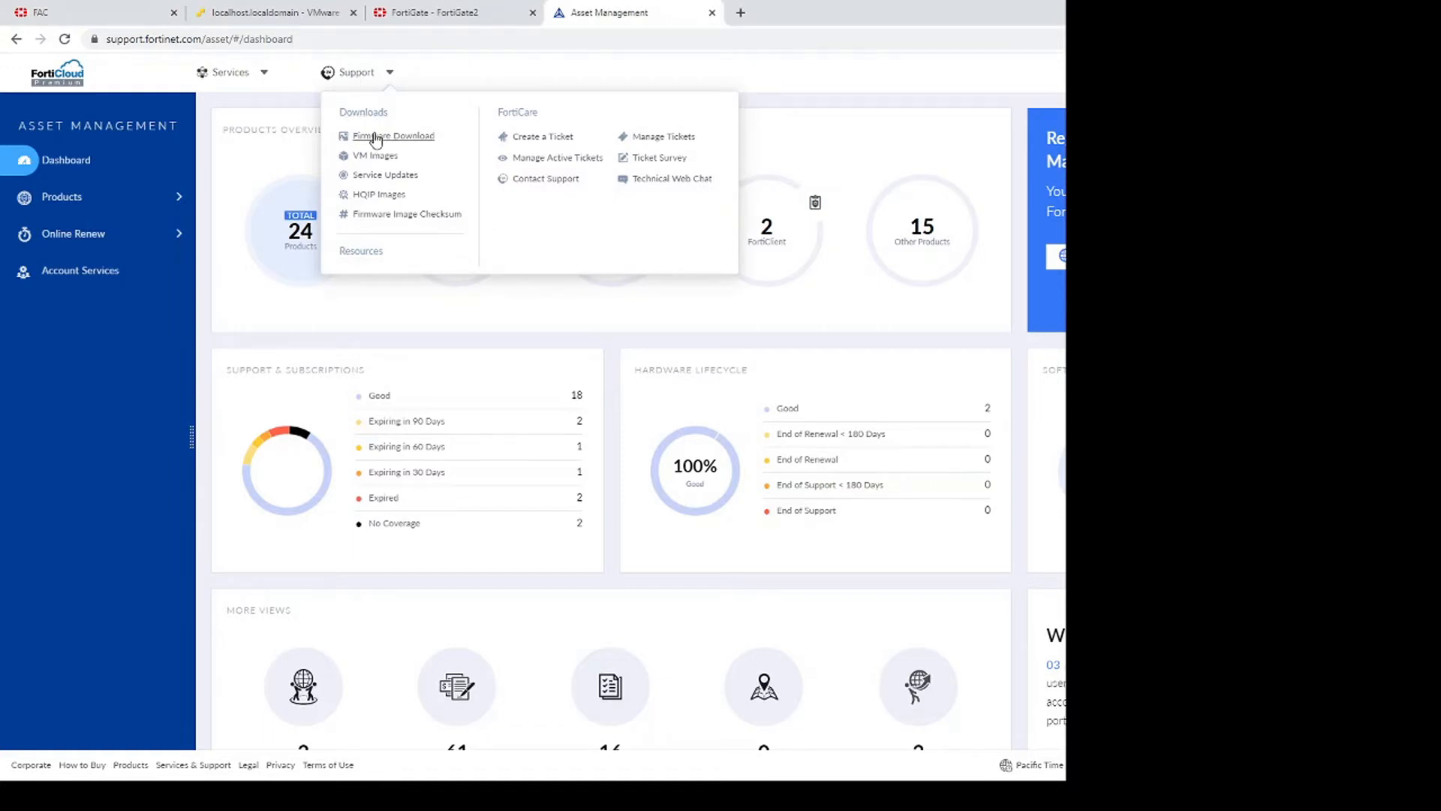
pyautogui.click(370, 137)
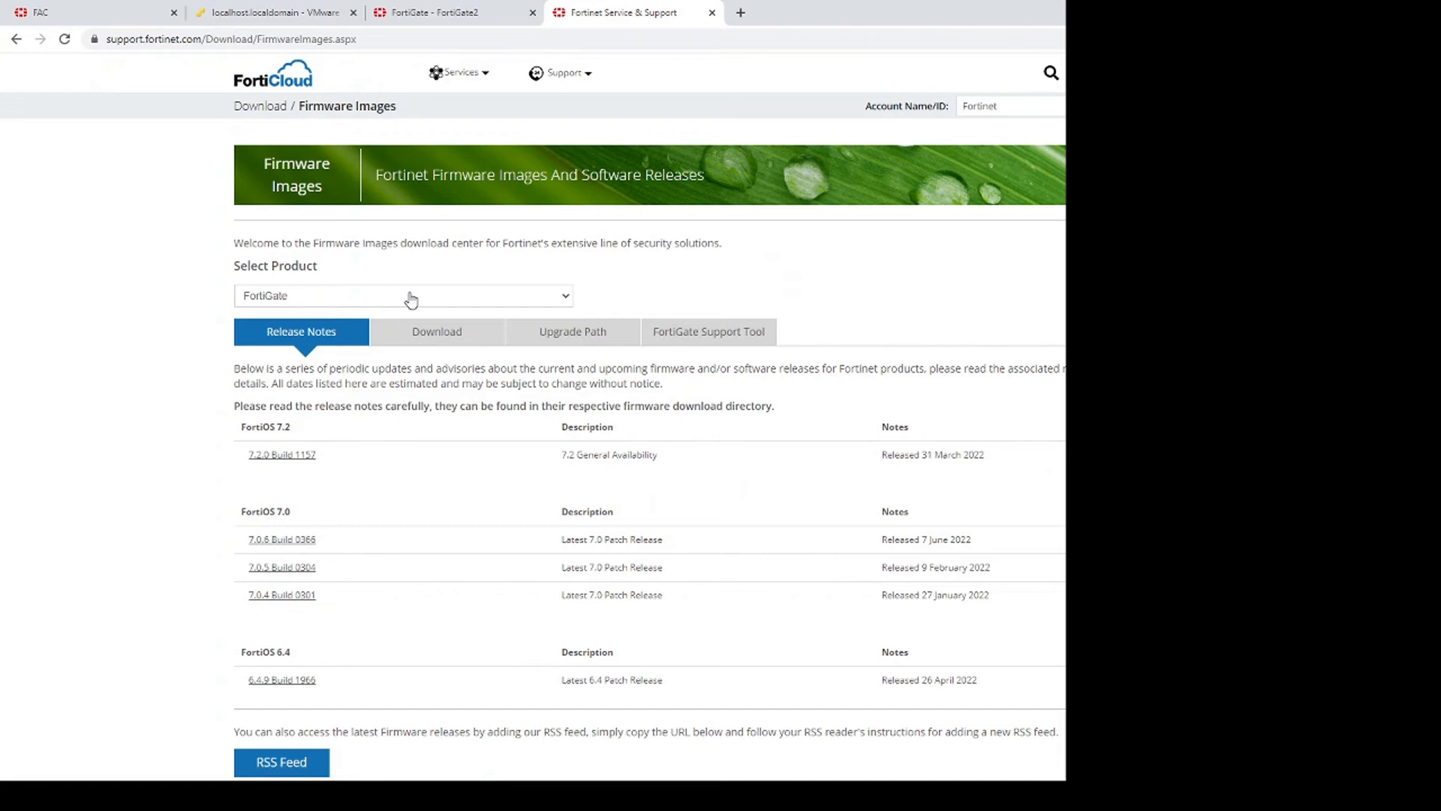
pyautogui.click(422, 341)
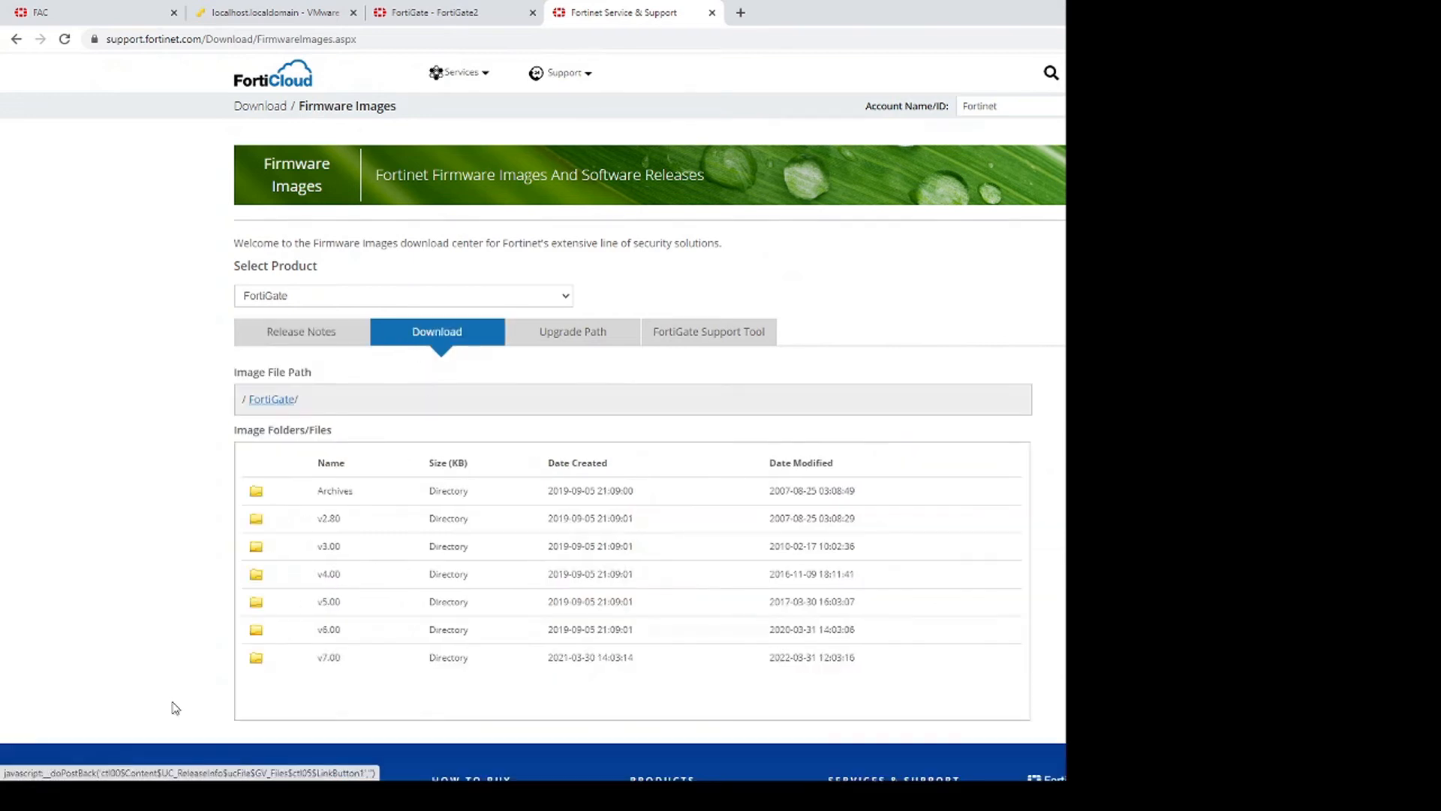
pyautogui.click(320, 659)
pyautogui.click(333, 534)
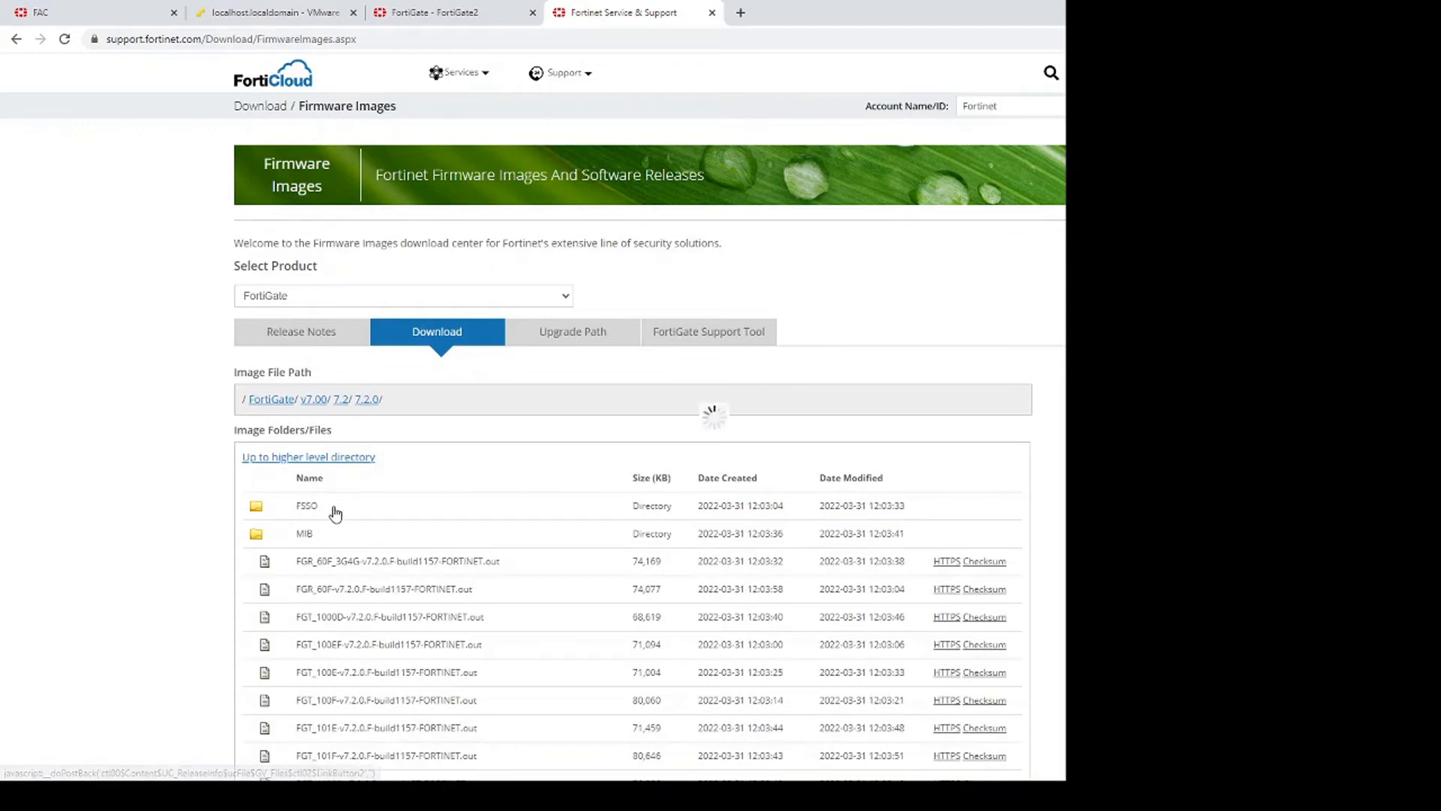
pyautogui.click(332, 507)
pyautogui.scroll(-1, 405, 540)
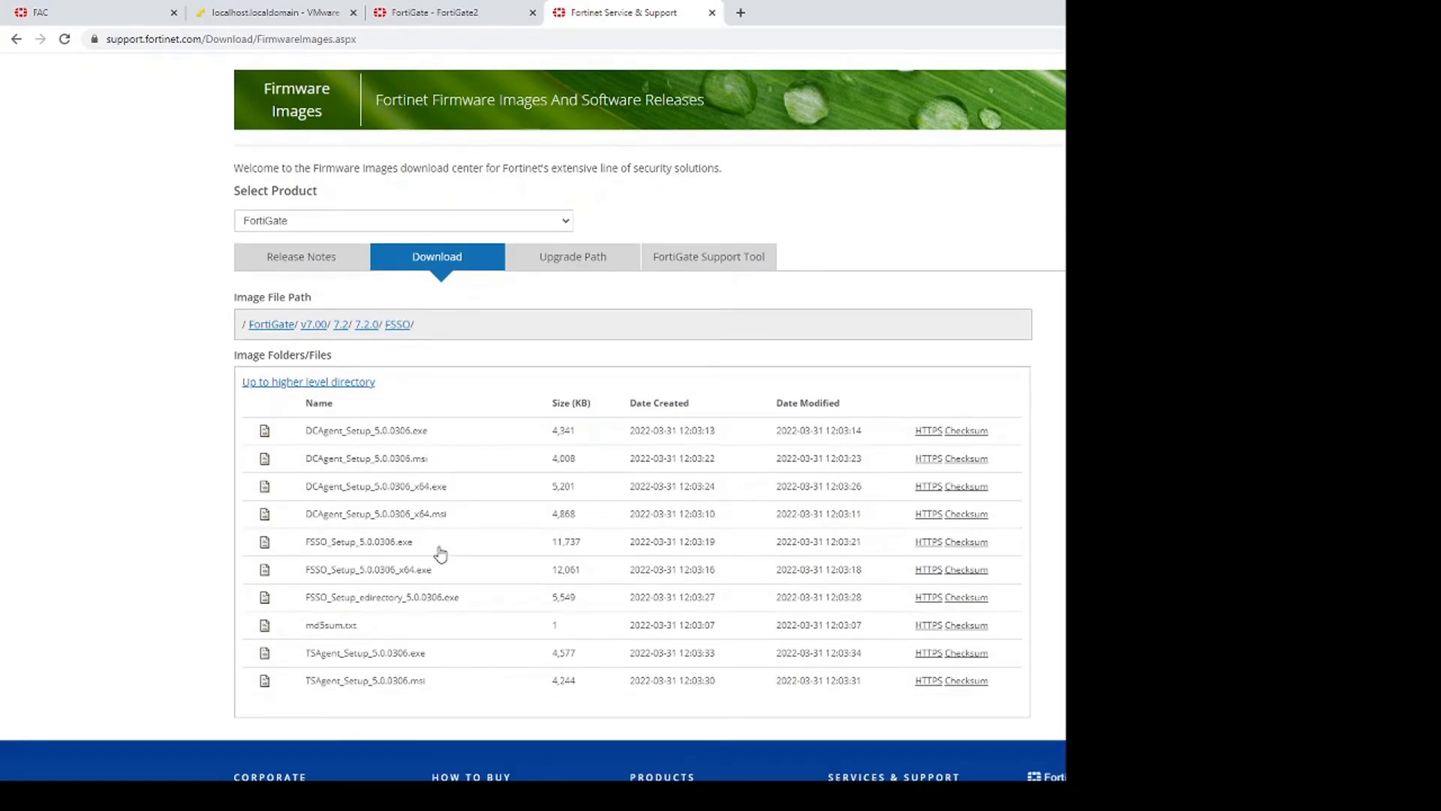
pyautogui.click(929, 486)
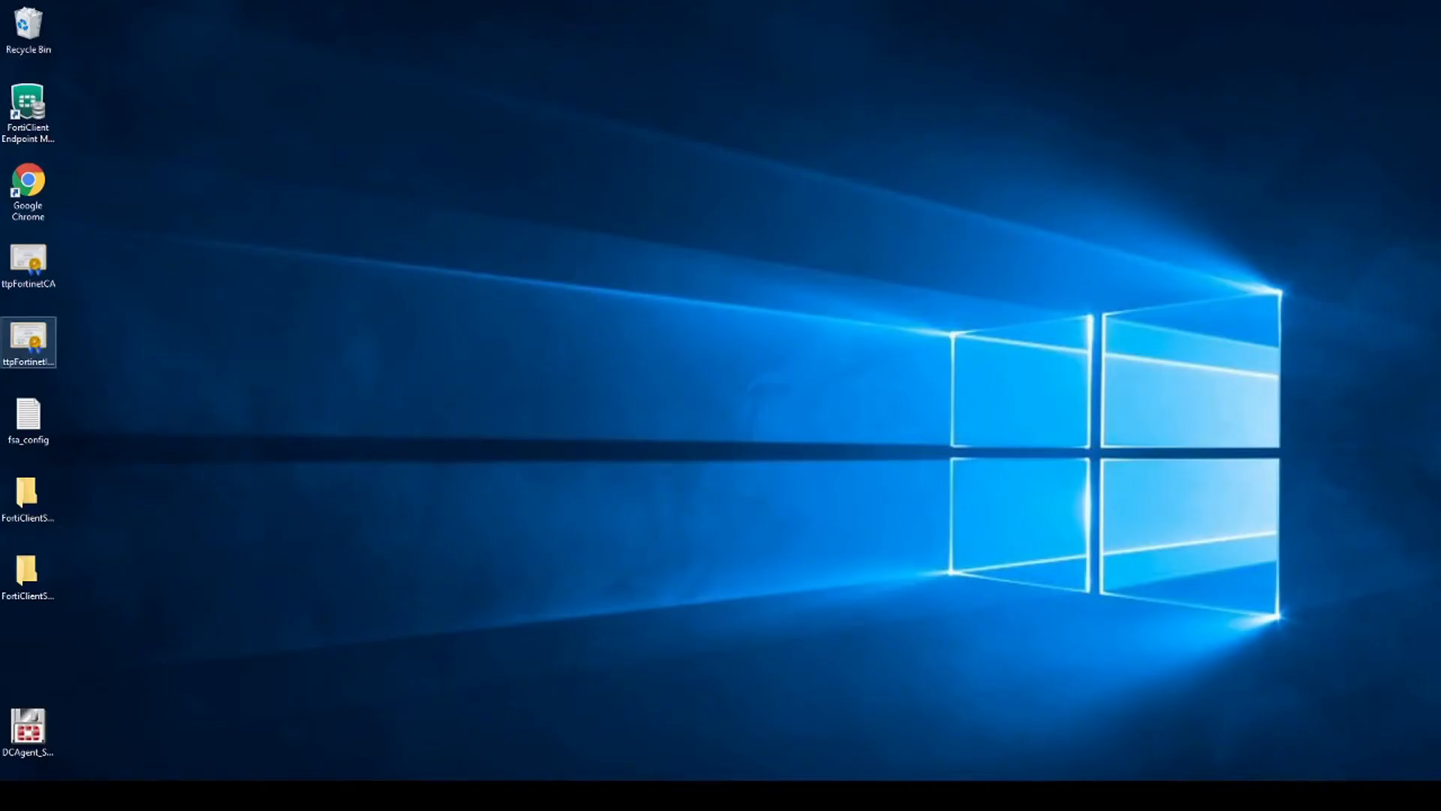
# - Install DC Agent 5.0.0306 in the default folder with collector agent 192.168.111.100
pyautogui.doubleClick(28, 726)
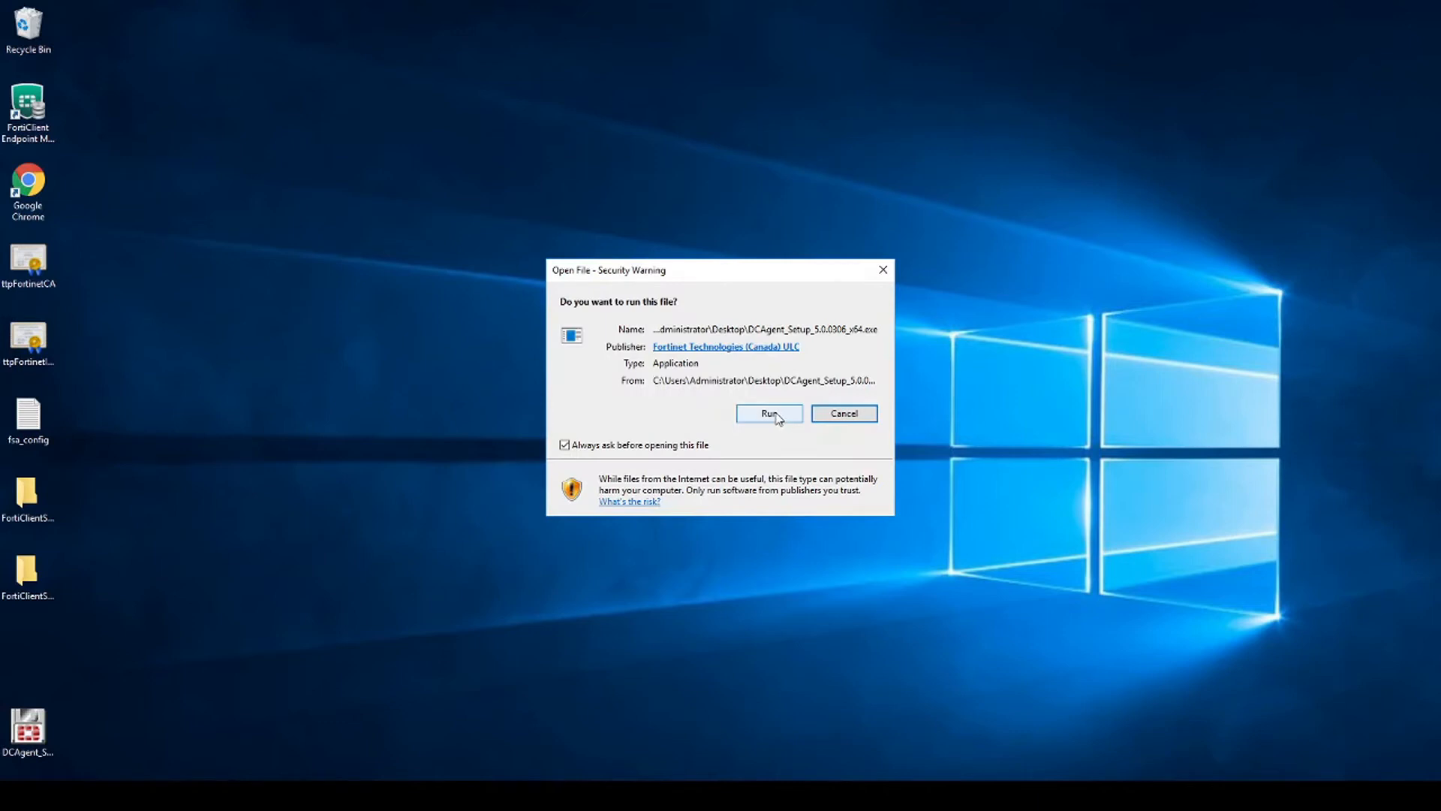
pyautogui.click(775, 413)
pyautogui.click(798, 516)
pyautogui.click(691, 480)
pyautogui.click(813, 518)
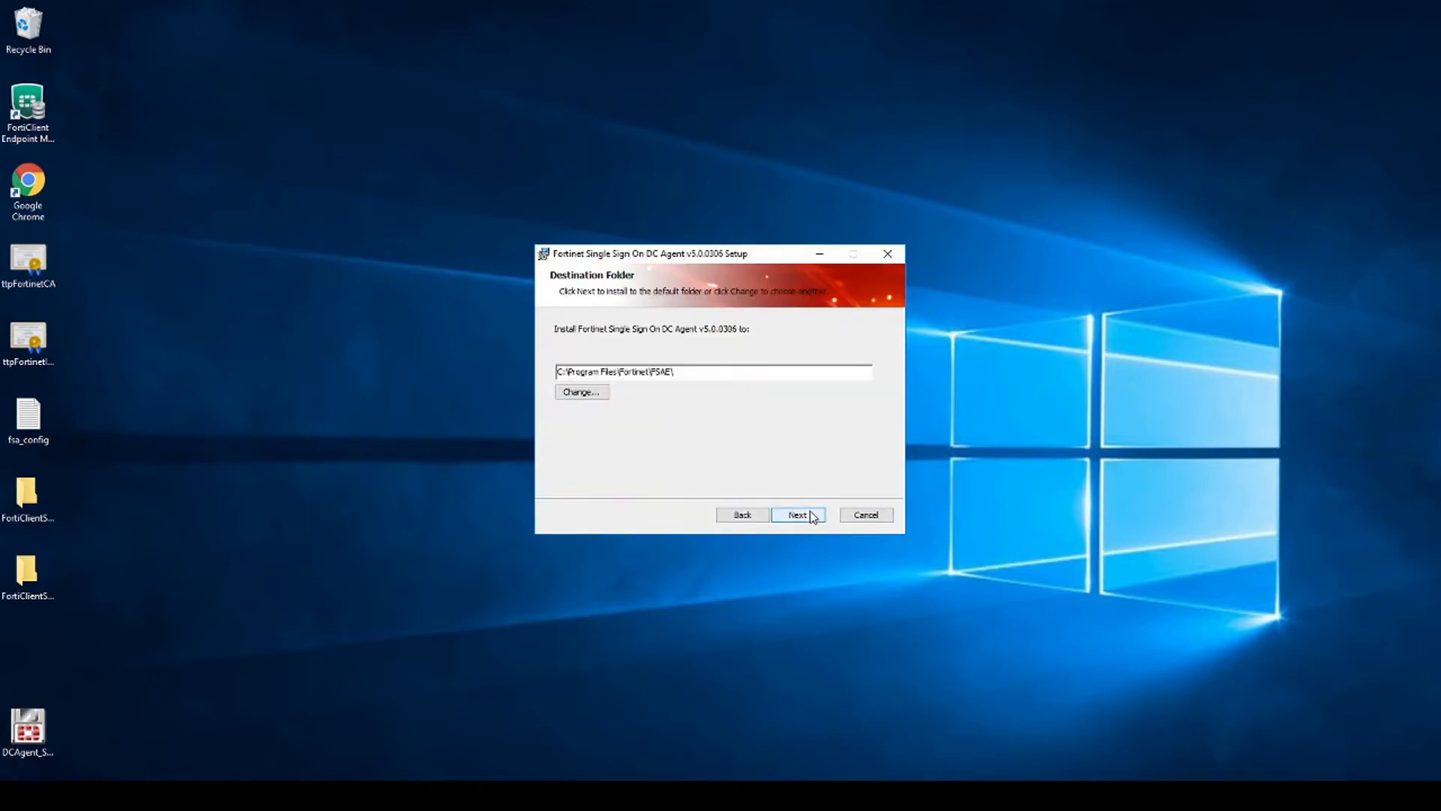
pyautogui.click(813, 517)
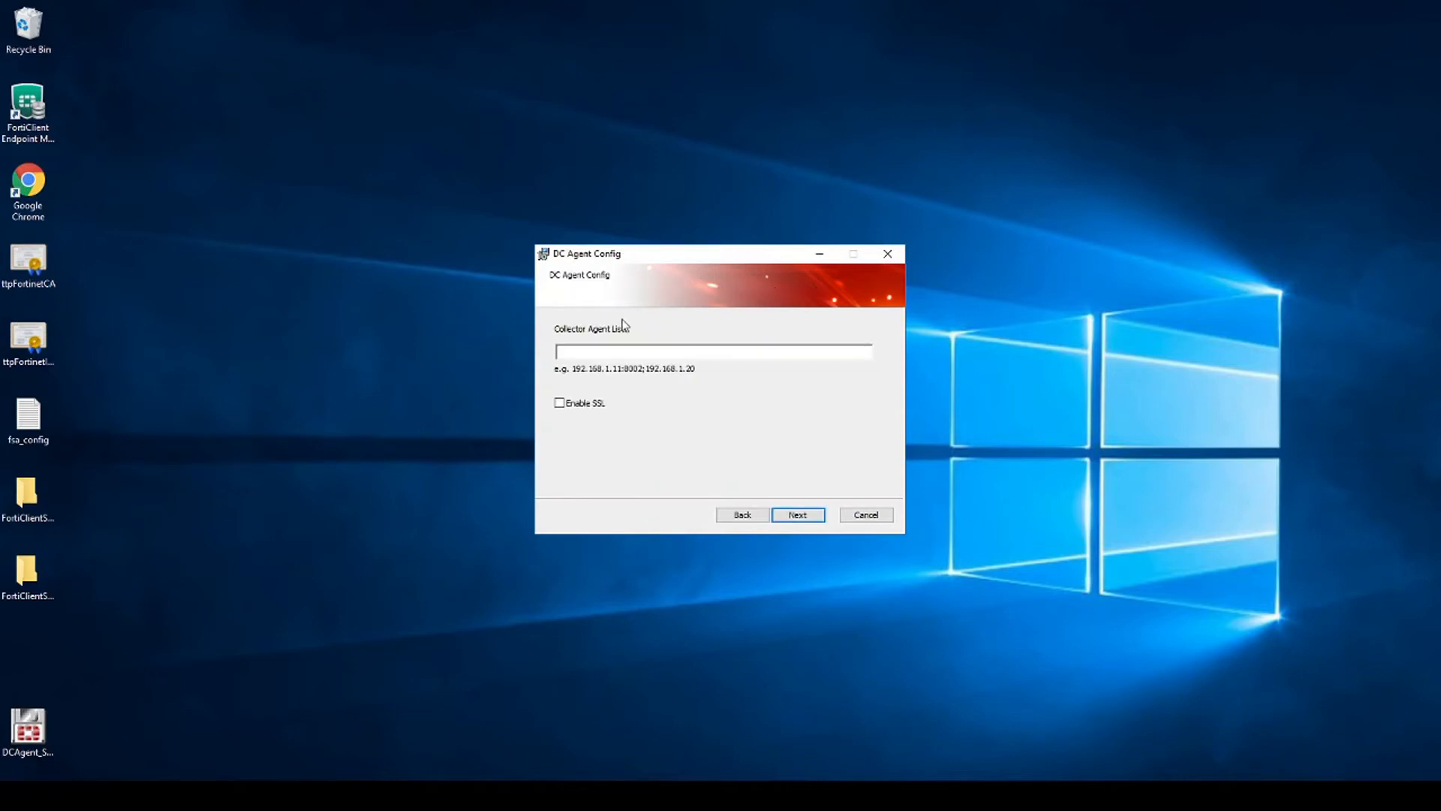
pyautogui.write('192.168.111.100')
pyautogui.press('Return')
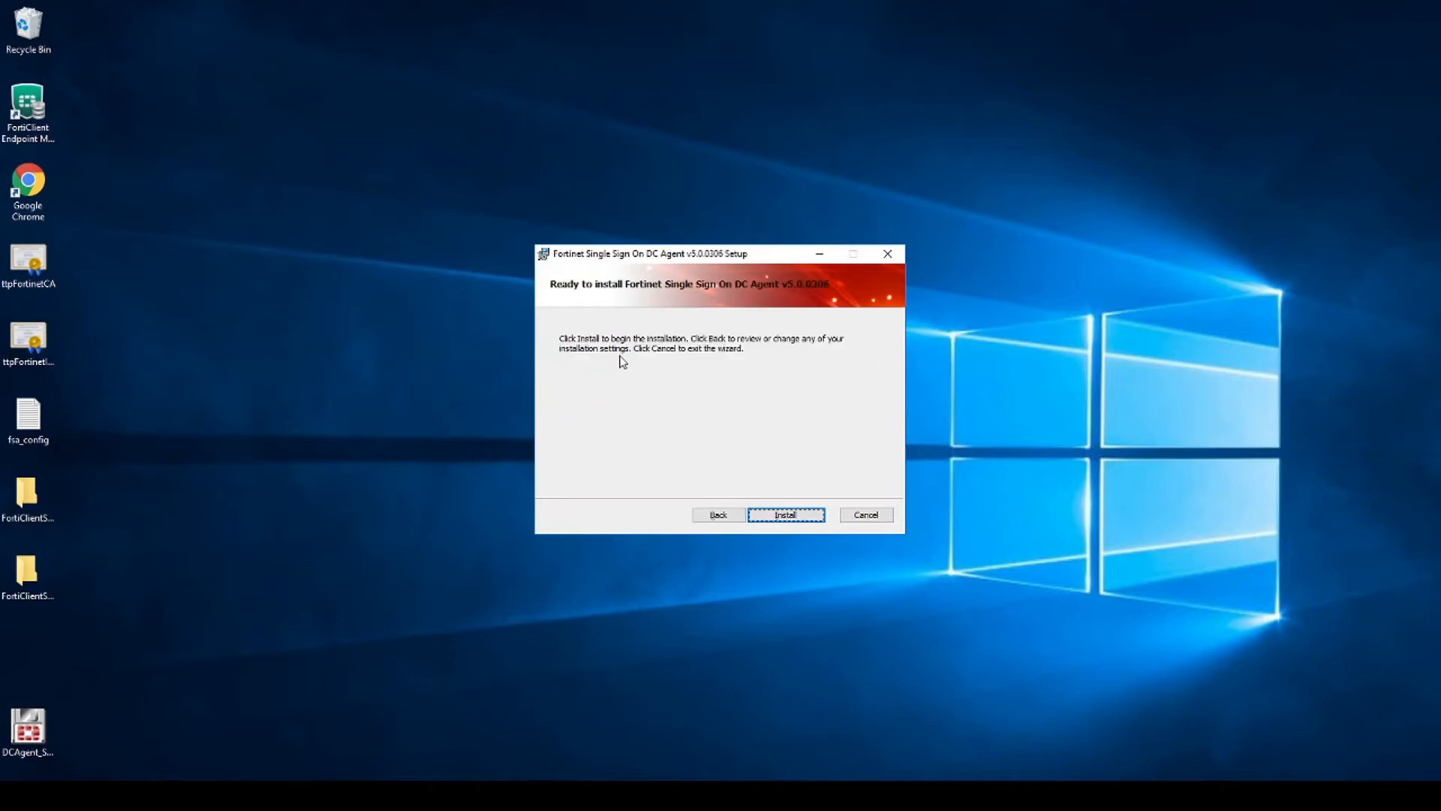
pyautogui.click(782, 521)
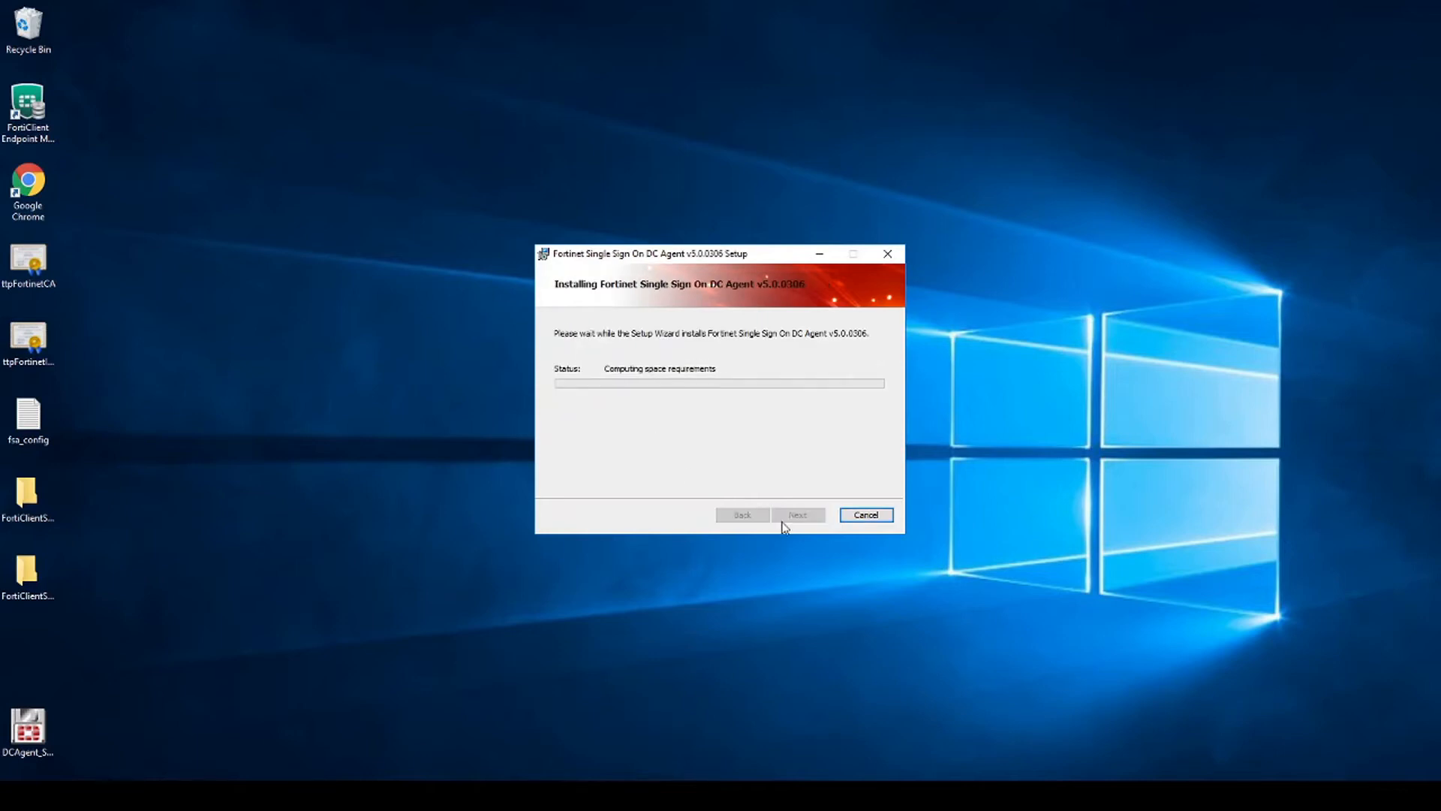
pyautogui.click(795, 516)
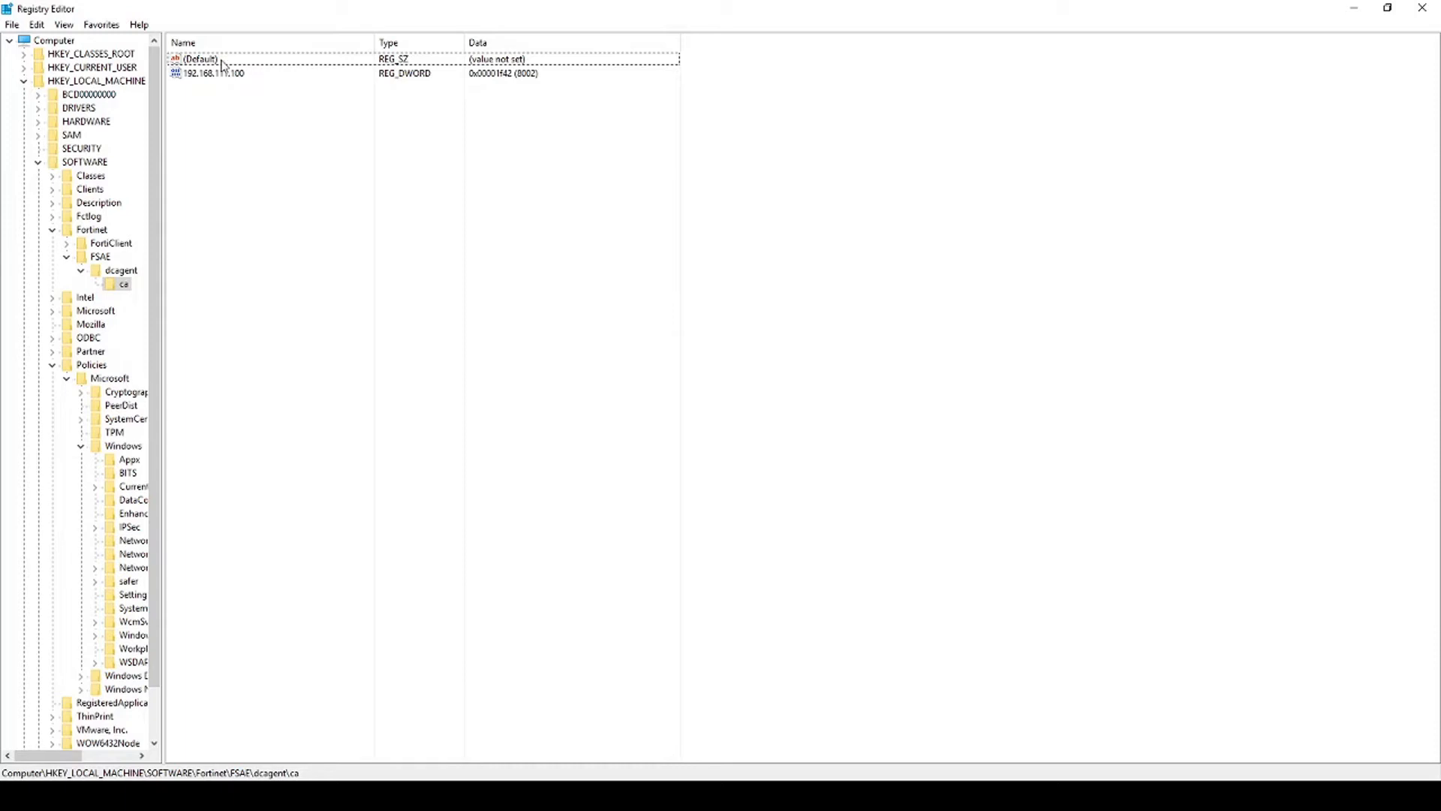
# - Select the dcagent key under HKLM\SOFTWARE\Fortinet\FSAE to view enable_log and log_file
pyautogui.click(120, 272)
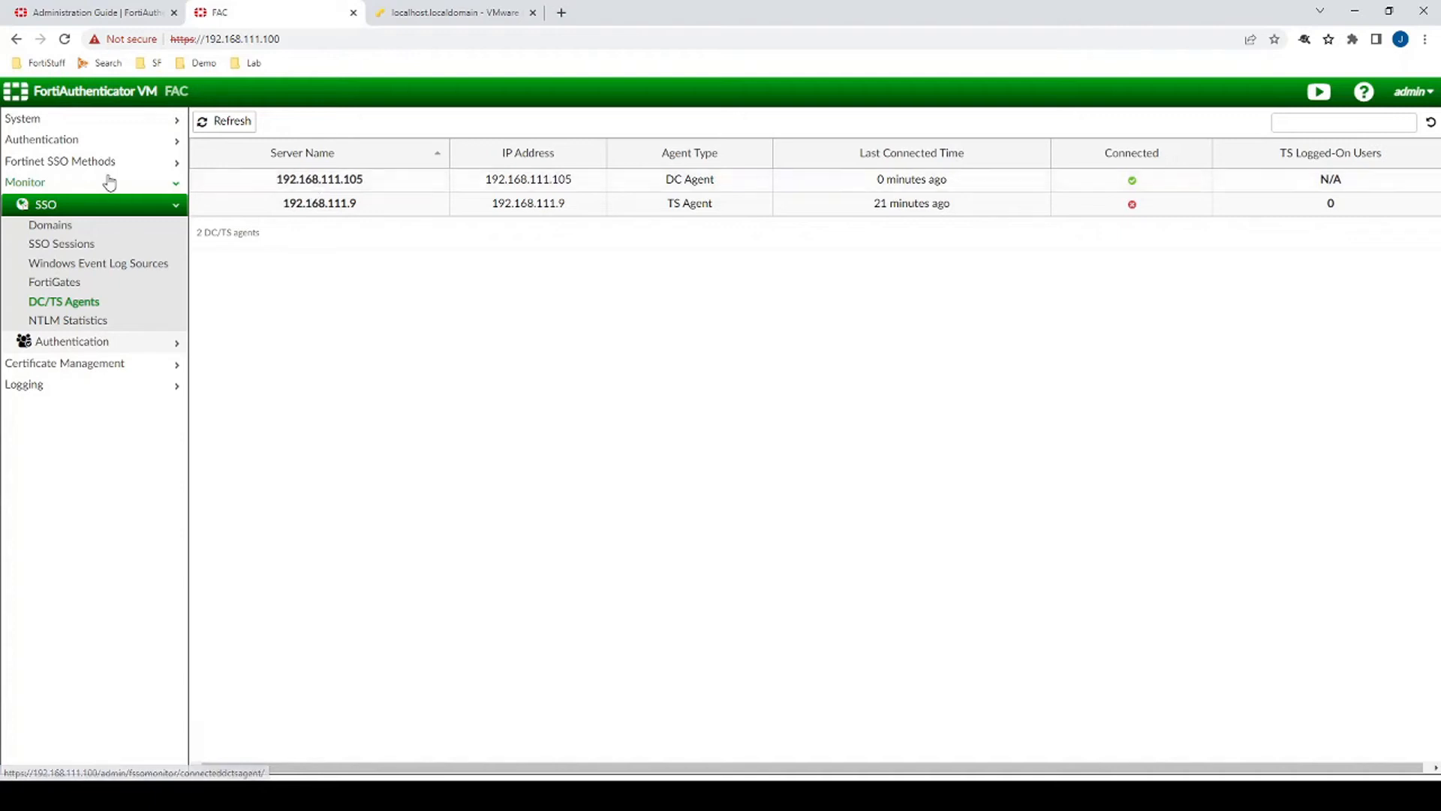
# - Open the SSO Sessions list and sign in as the test user on the Windows VM
pyautogui.click(50, 245)
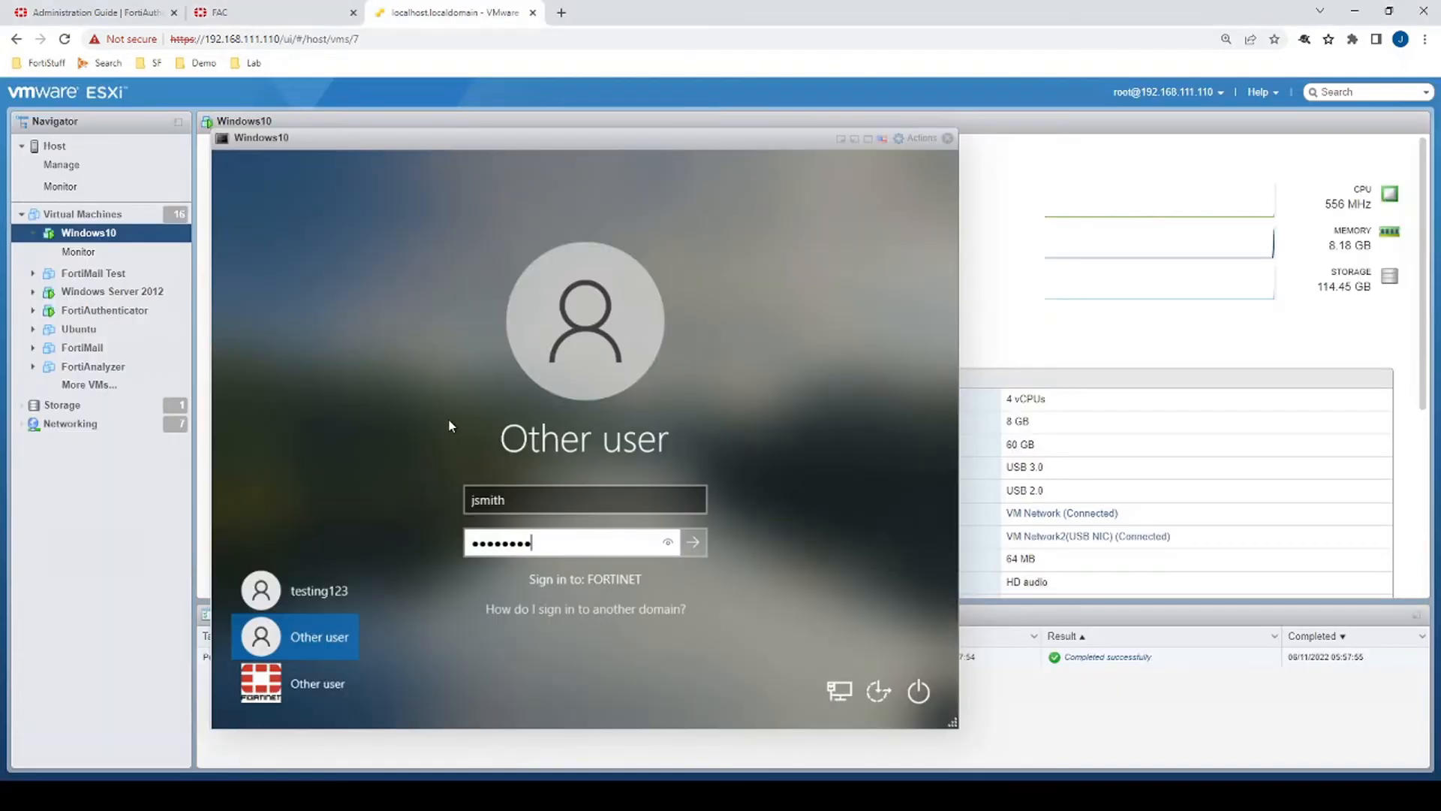
pyautogui.press('Return')
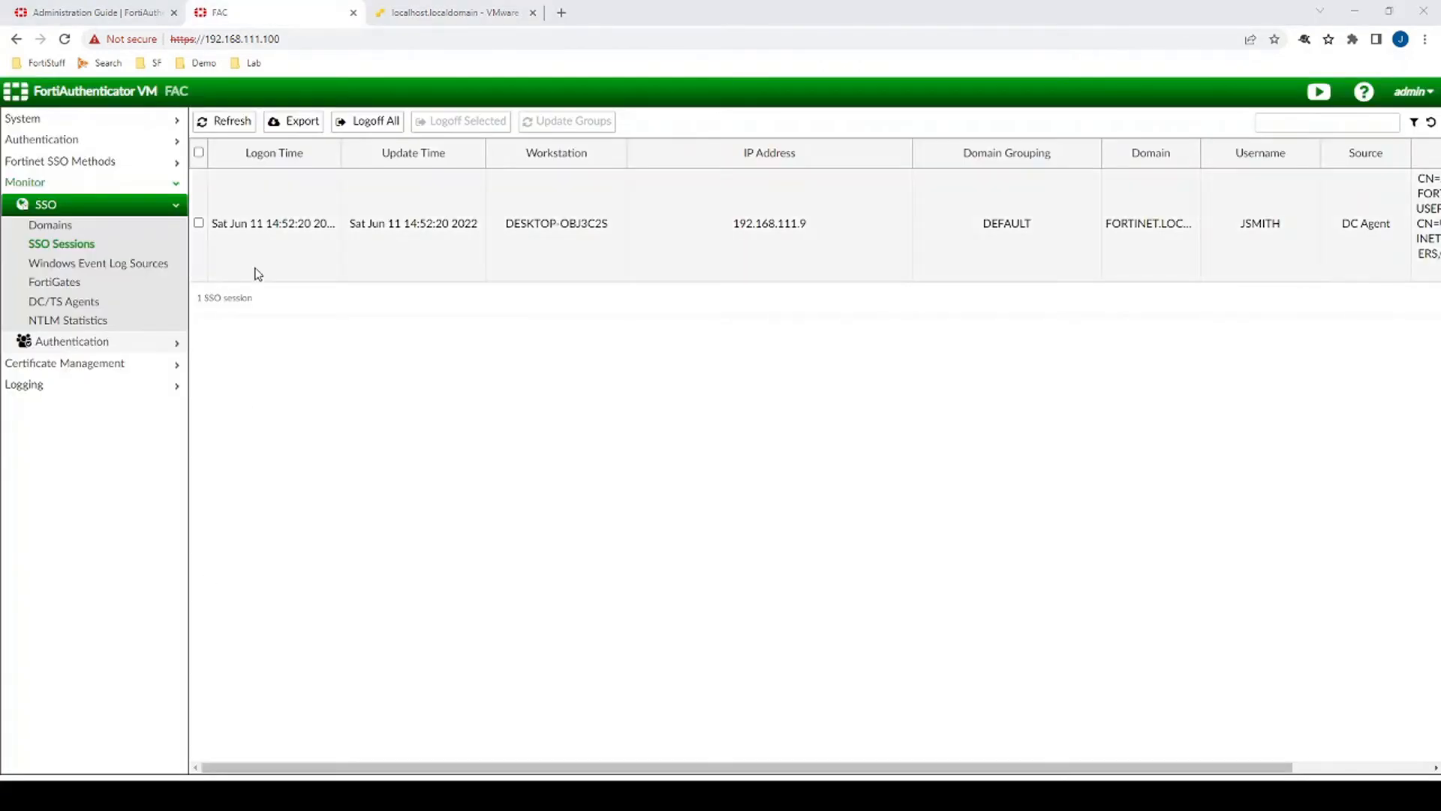
pyautogui.moveTo(349, 773); pyautogui.dragTo(517, 764)
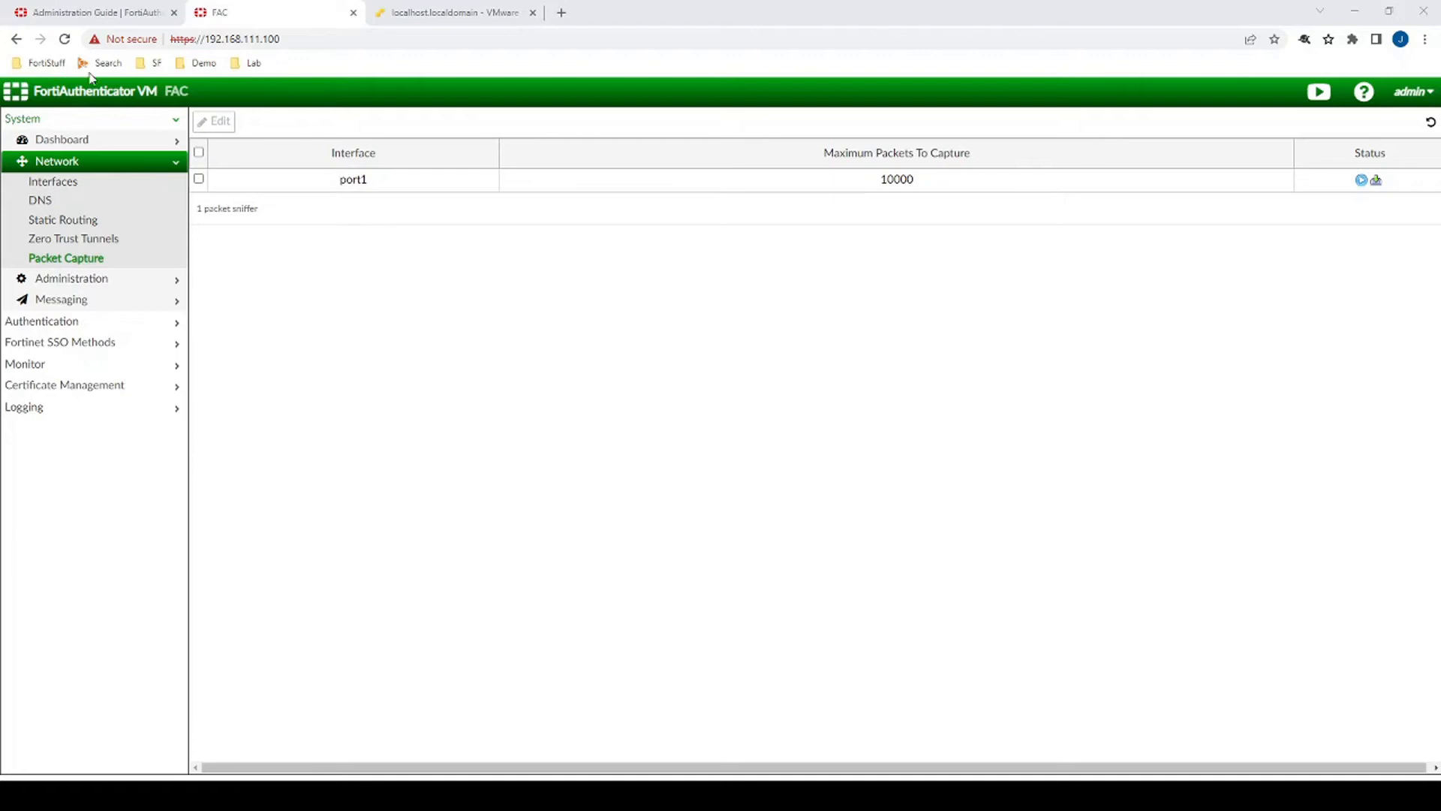
# - Capture port1 traffic during the test user's Windows sign-in, then stop and download the capture
pyautogui.click(1360, 181)
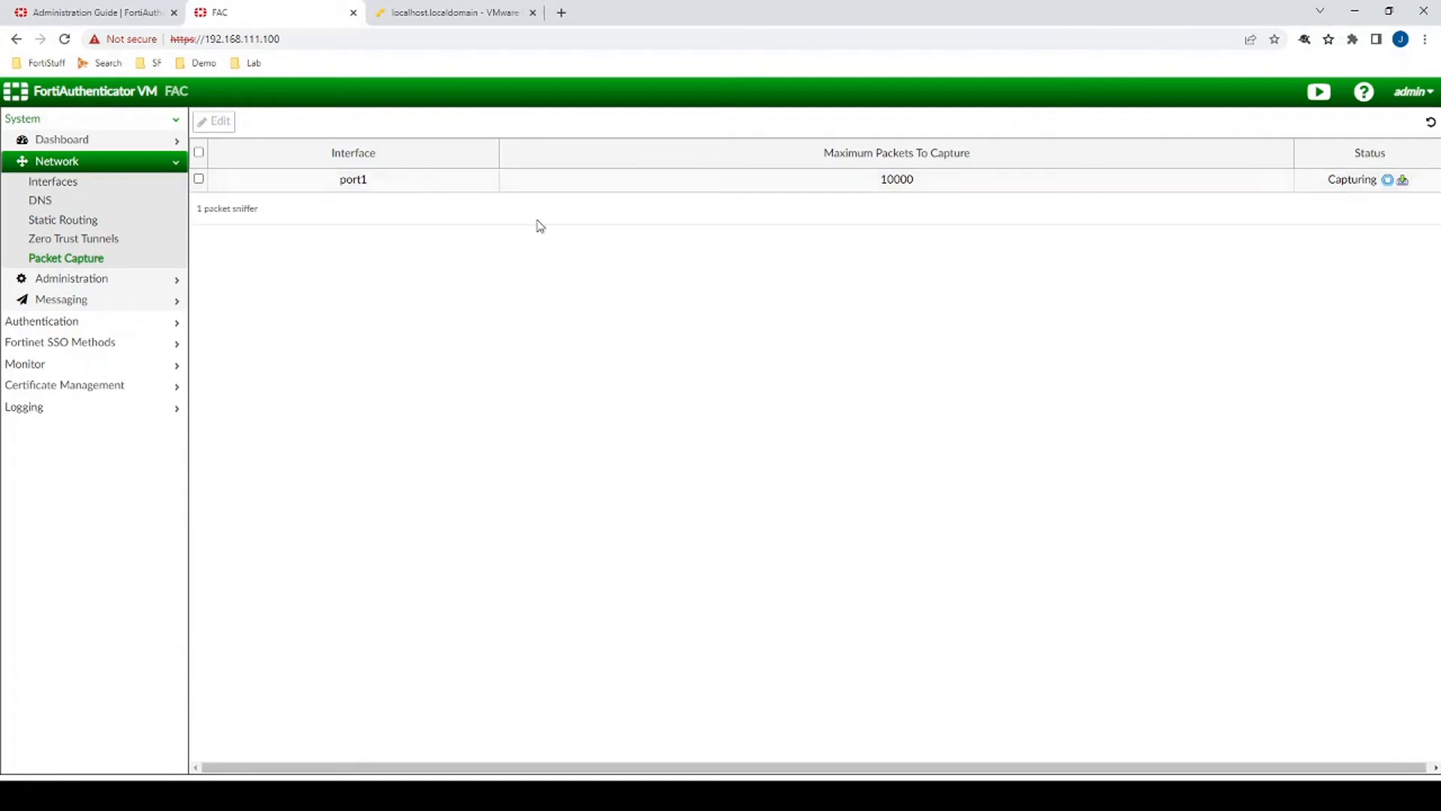
pyautogui.click(430, 9)
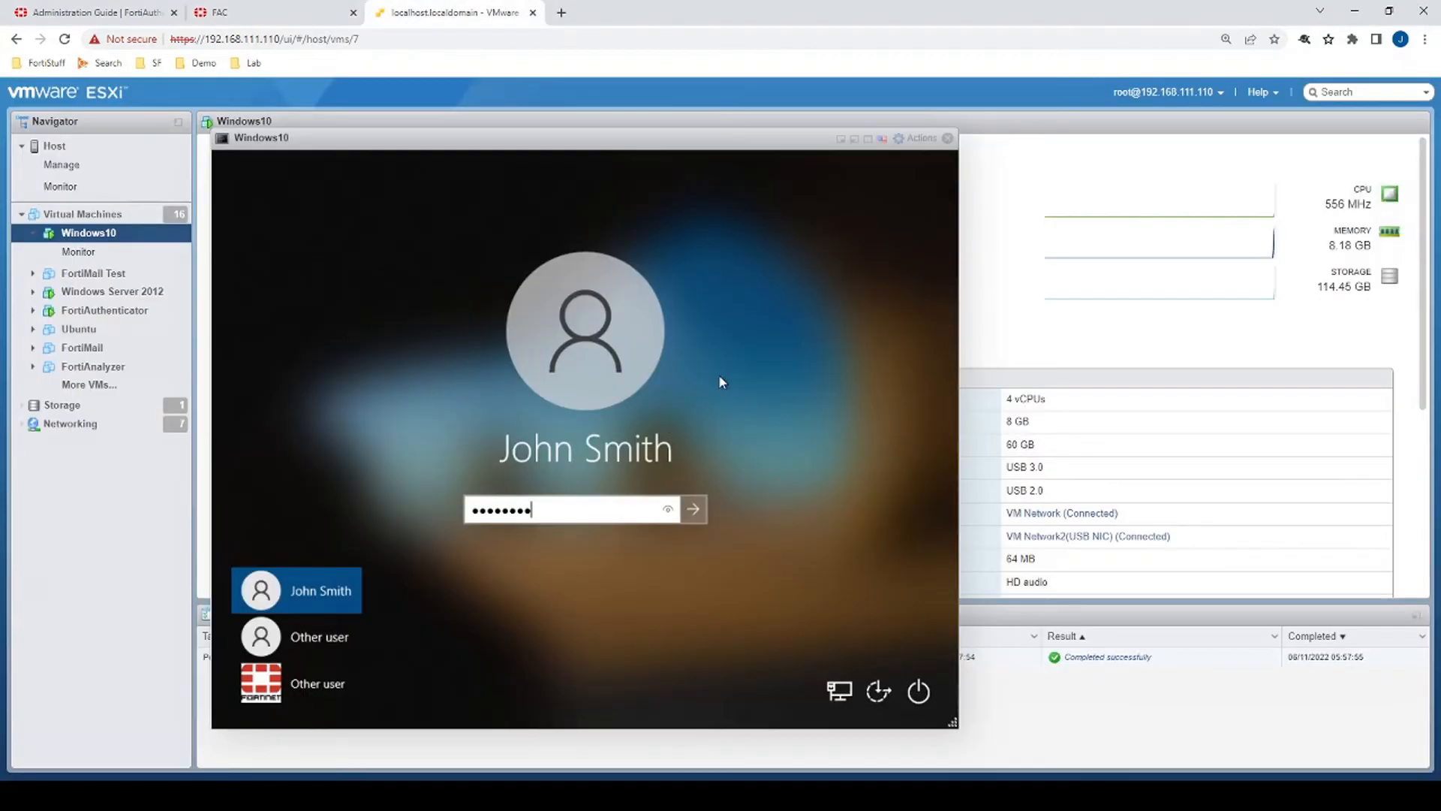
pyautogui.press('Return')
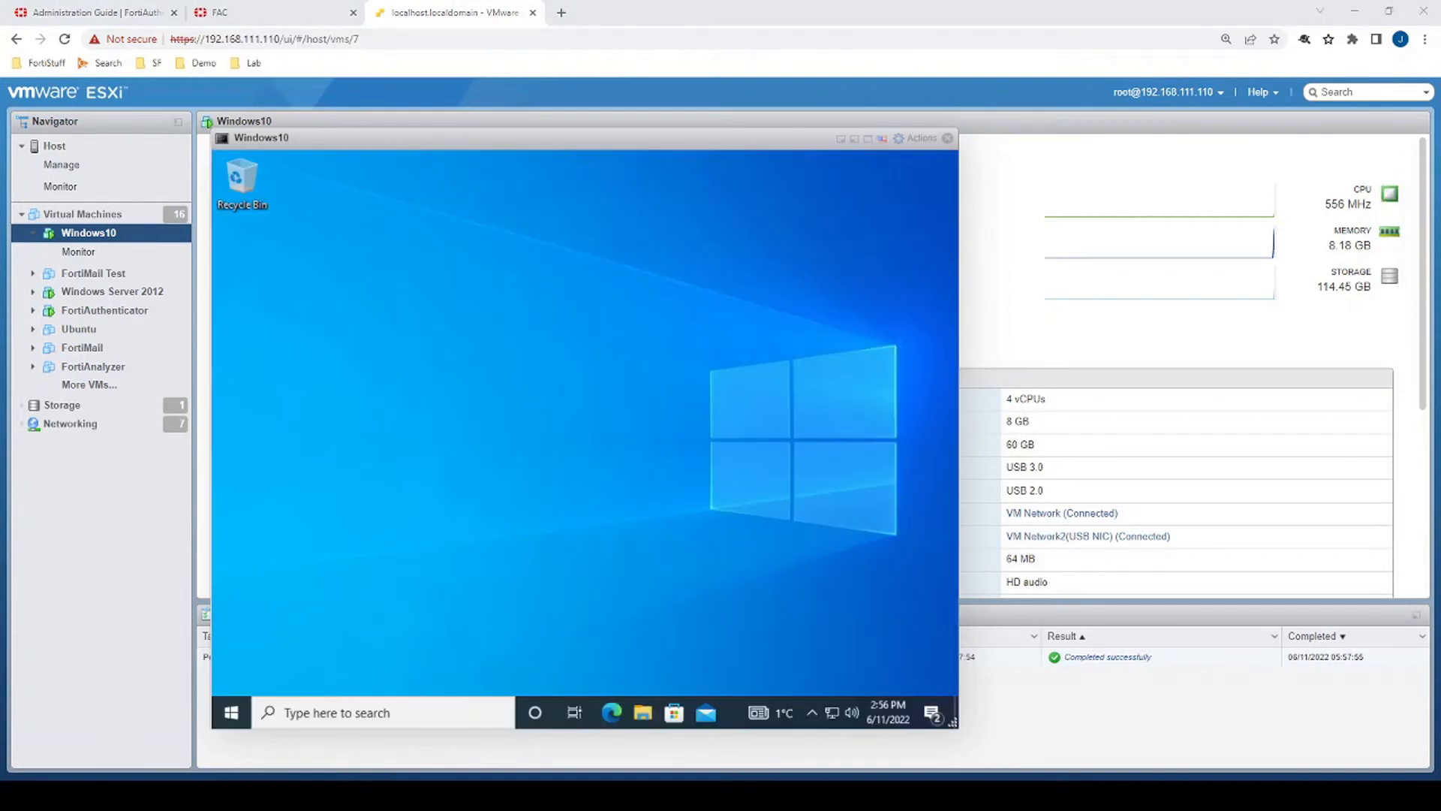
pyautogui.click(270, 10)
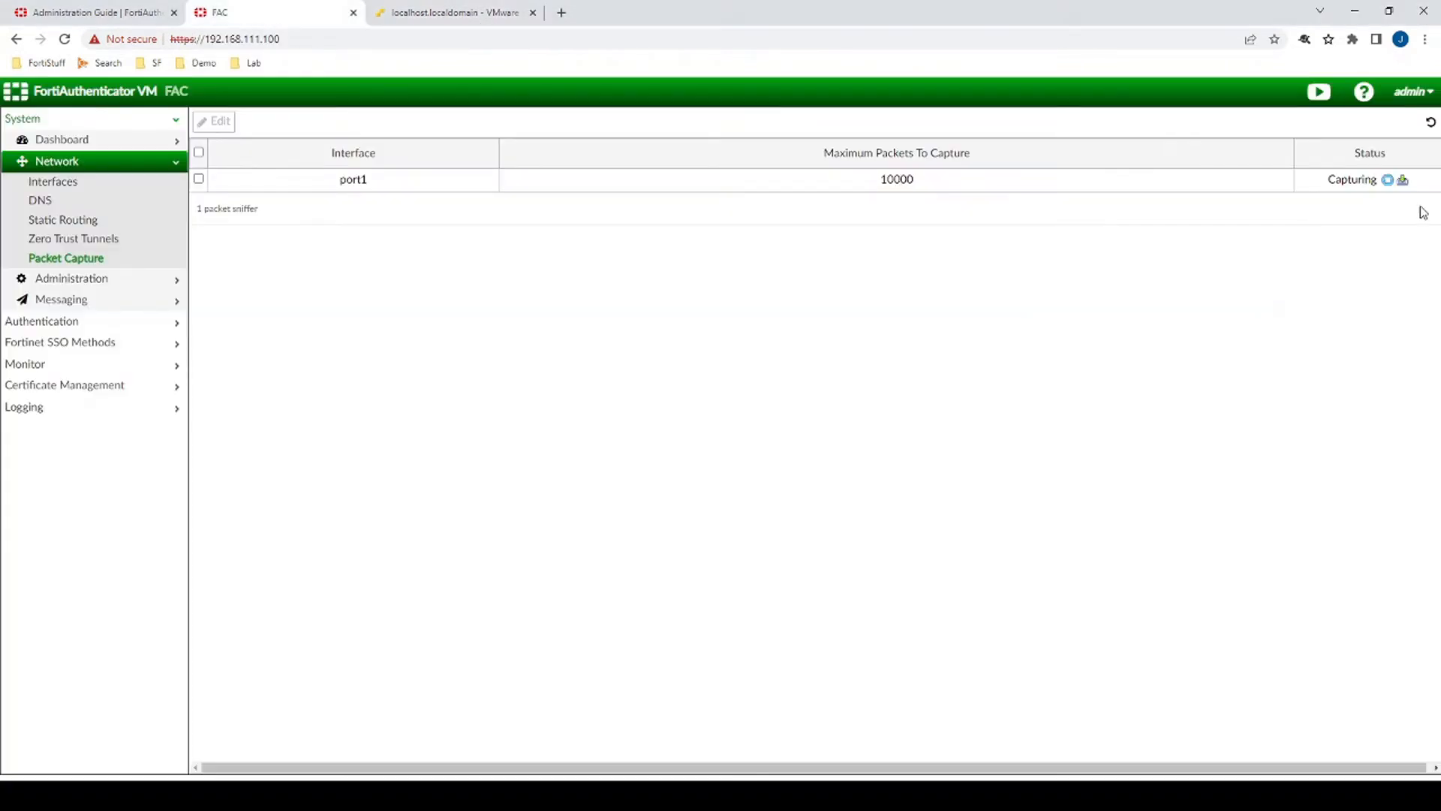
pyautogui.click(1392, 180)
pyautogui.click(1375, 180)
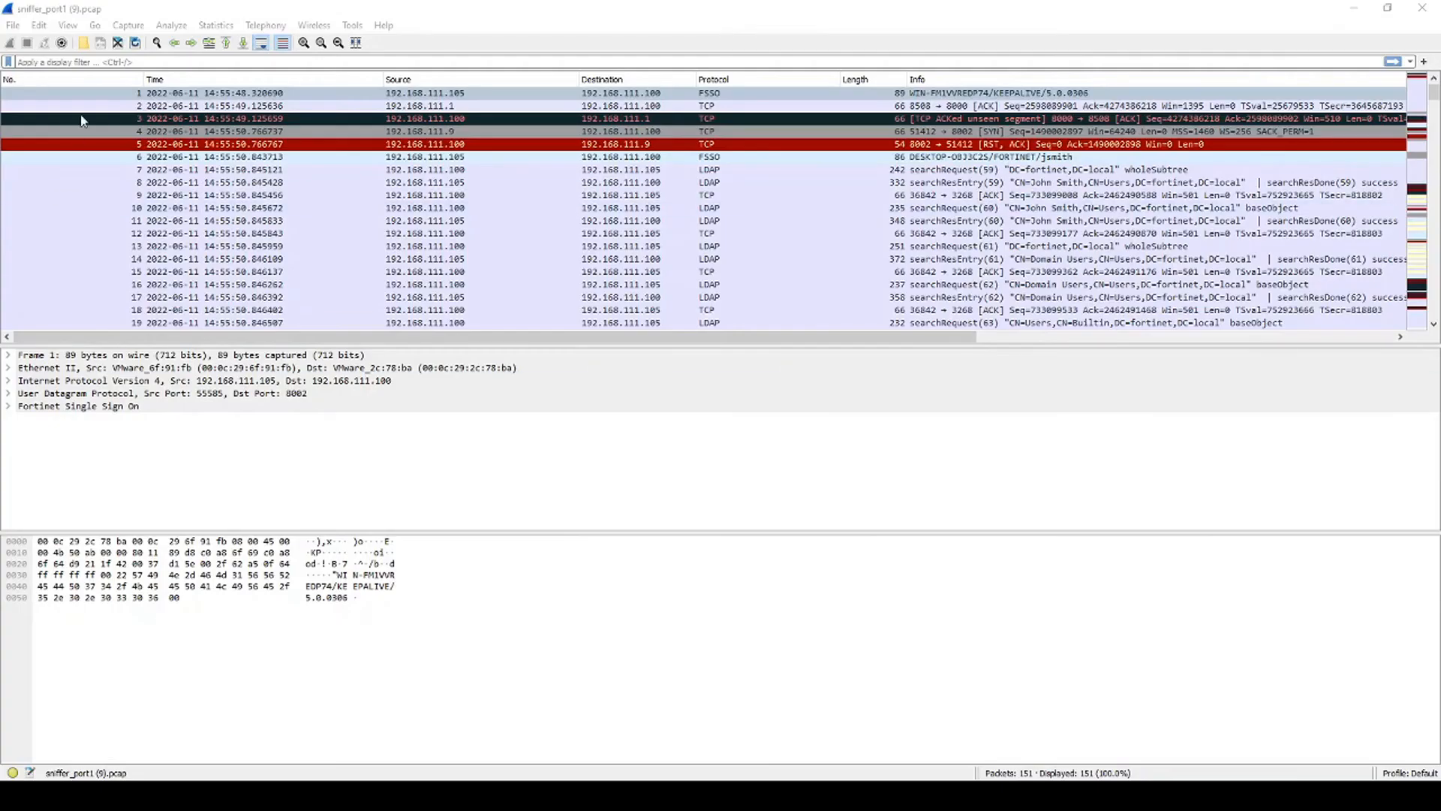
# - Filter the capture to udp.port == 8002 and inspect the FSSO logon packet, frame 6
pyautogui.click(96, 62)
pyautogui.write('udp')
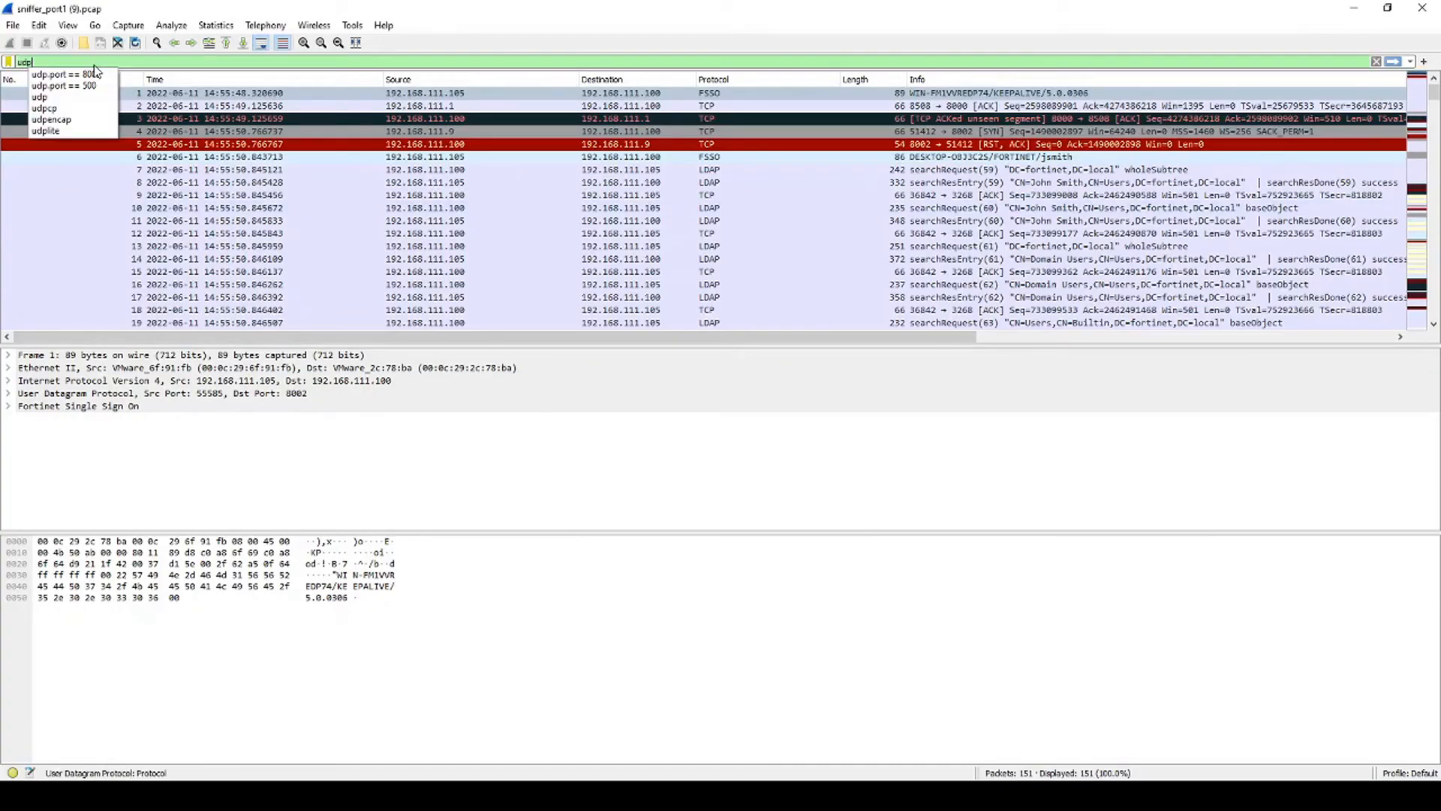
pyautogui.click(93, 72)
pyautogui.press('Return')
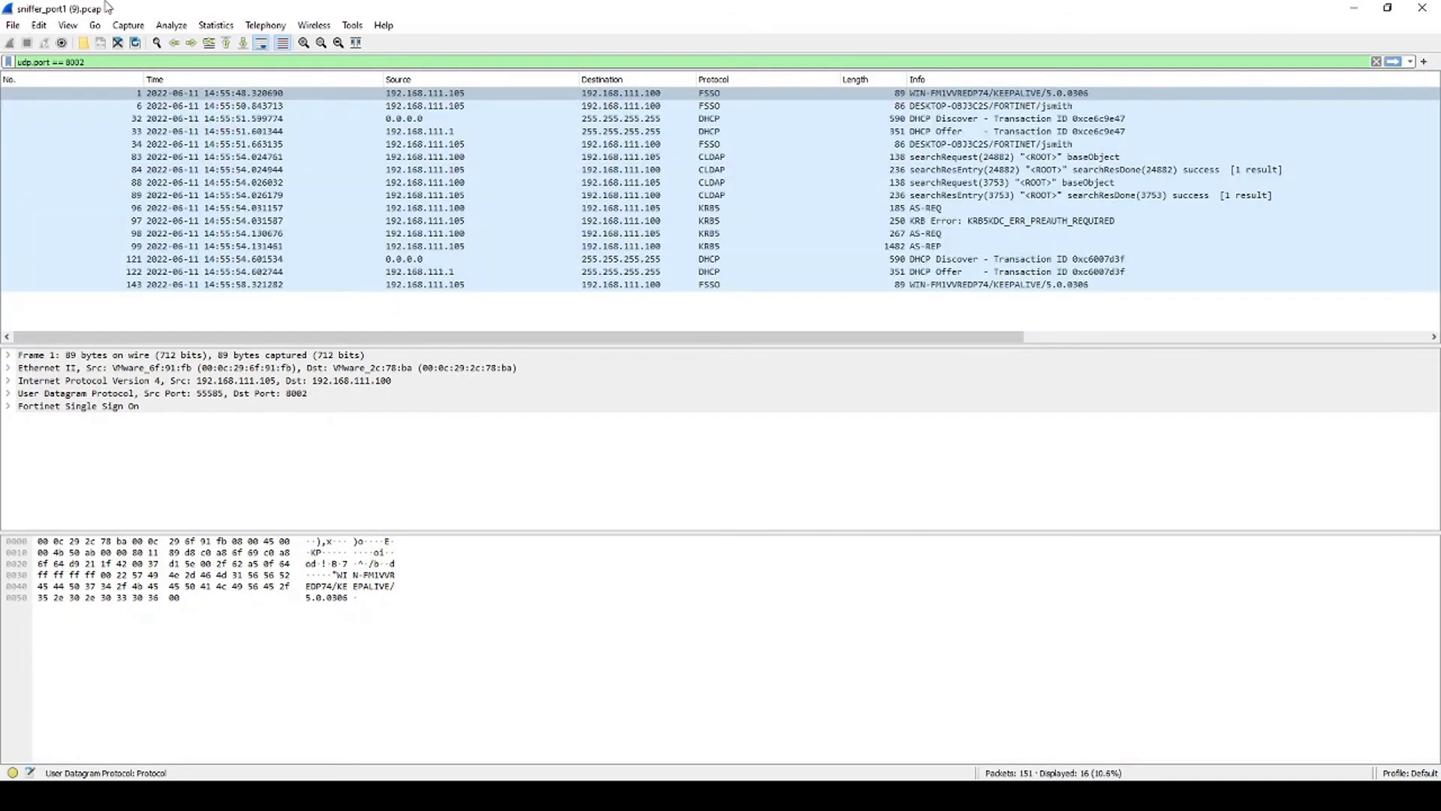
pyautogui.click(780, 108)
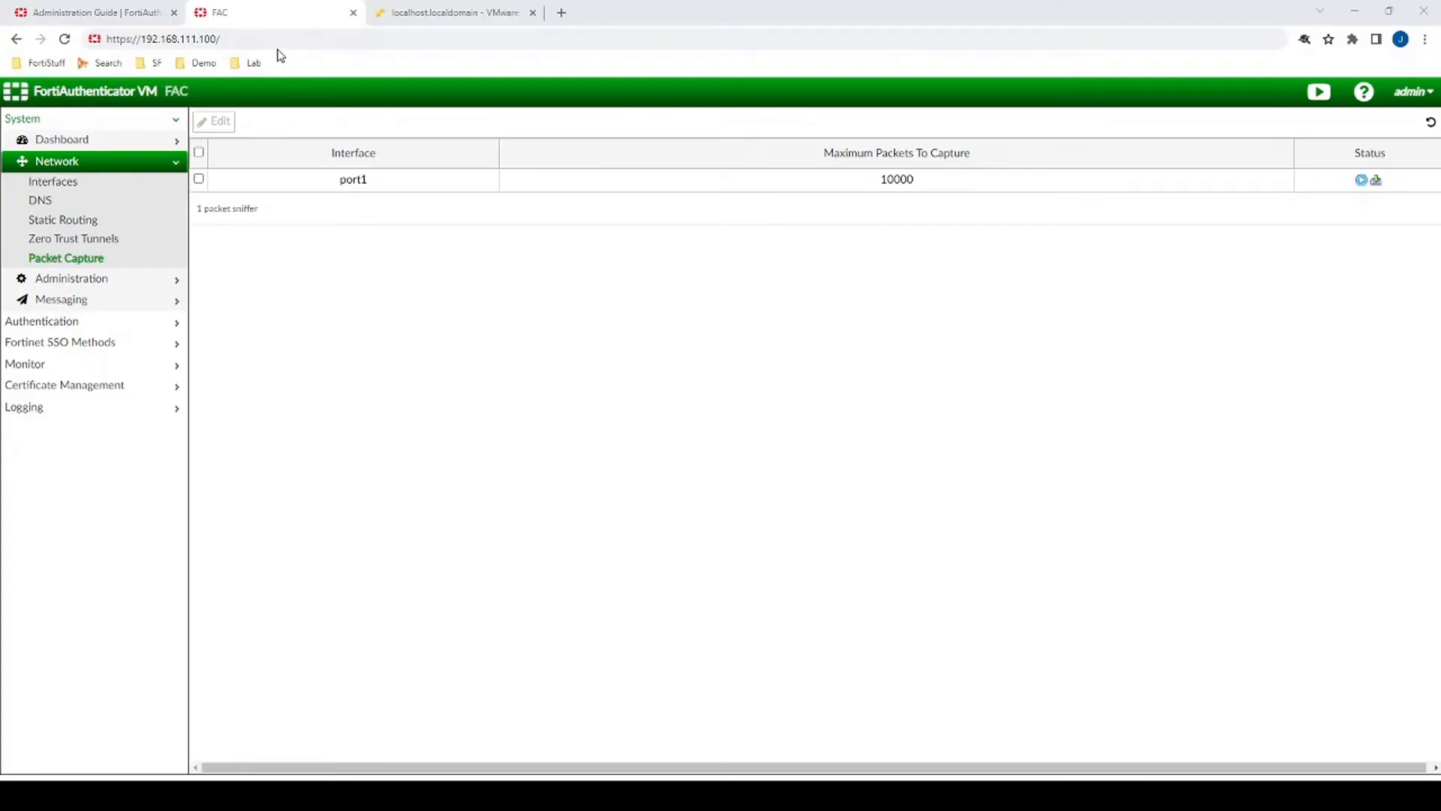
pyautogui.click(275, 42)
# - Load the /debug page, show the FSSO service logs, and search for the test user's account name
pyautogui.click(281, 42)
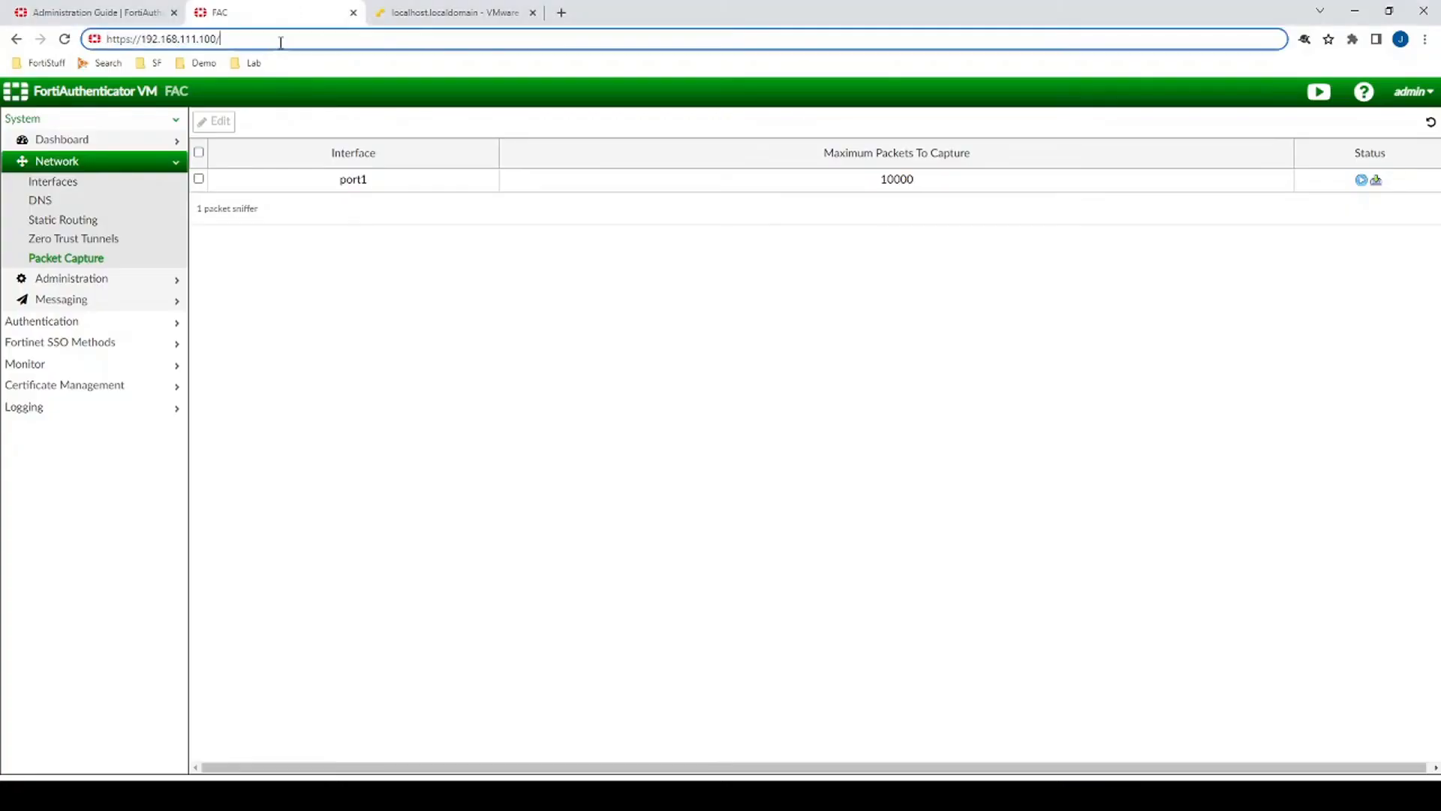
pyautogui.write('debug')
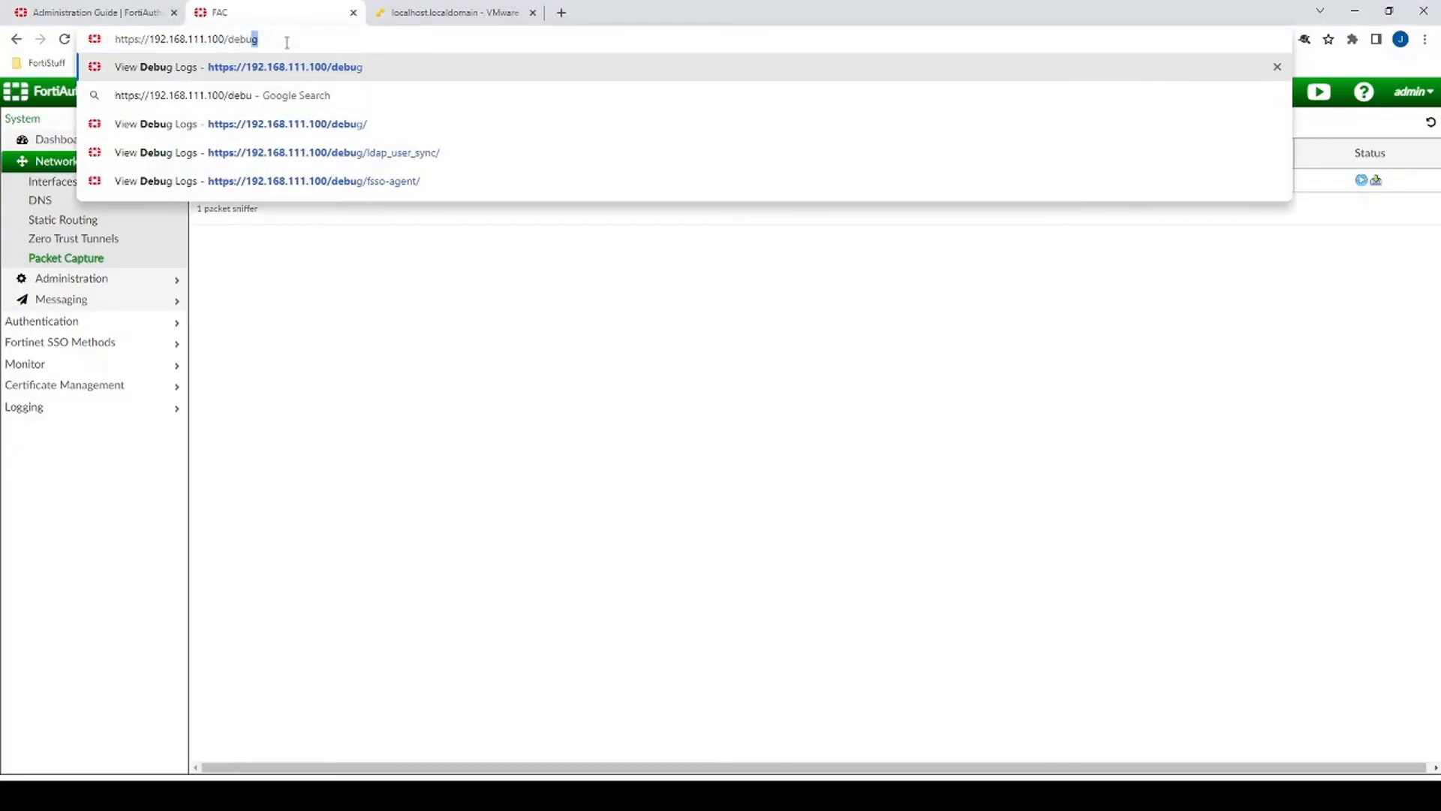
pyautogui.press('Return')
pyautogui.click(156, 96)
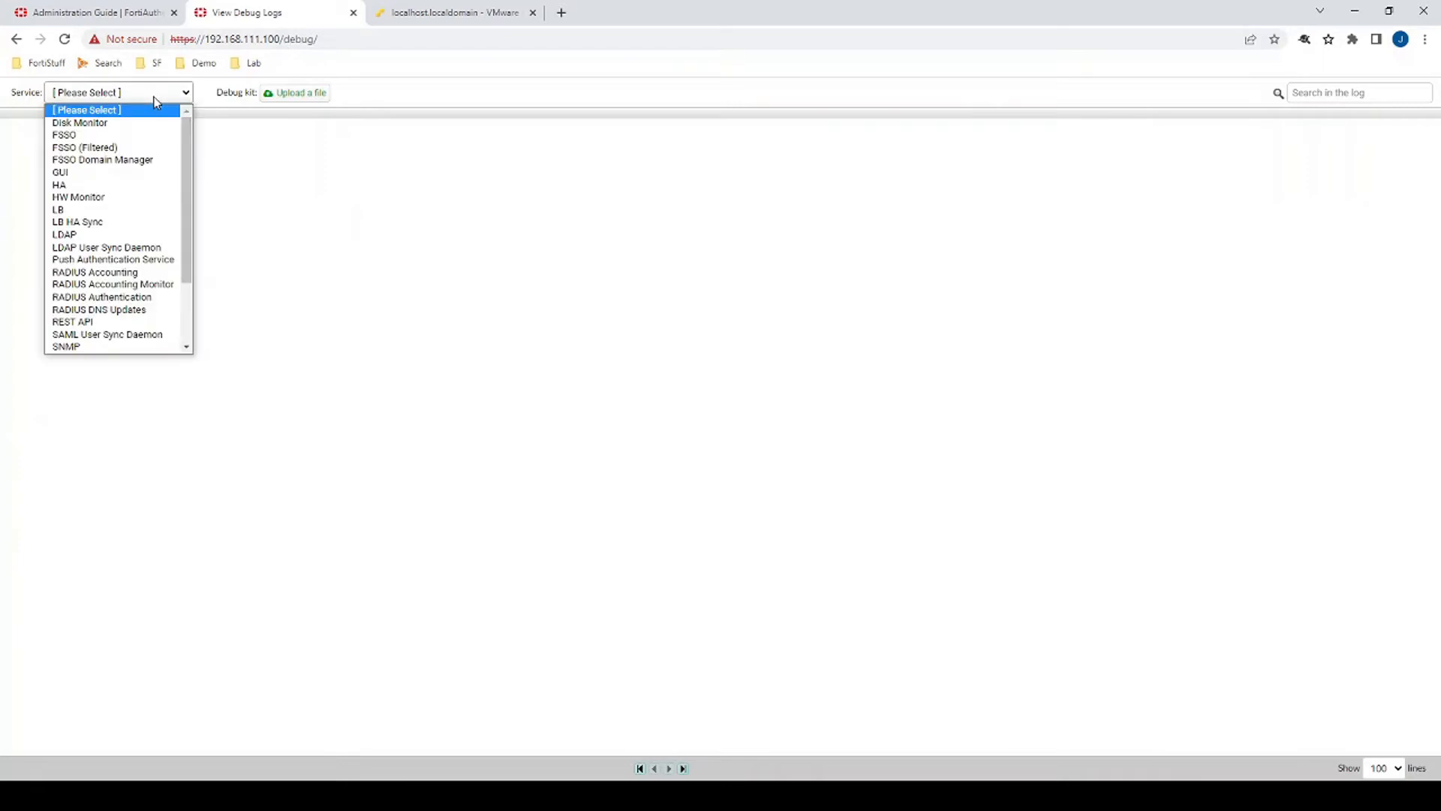
pyautogui.click(140, 138)
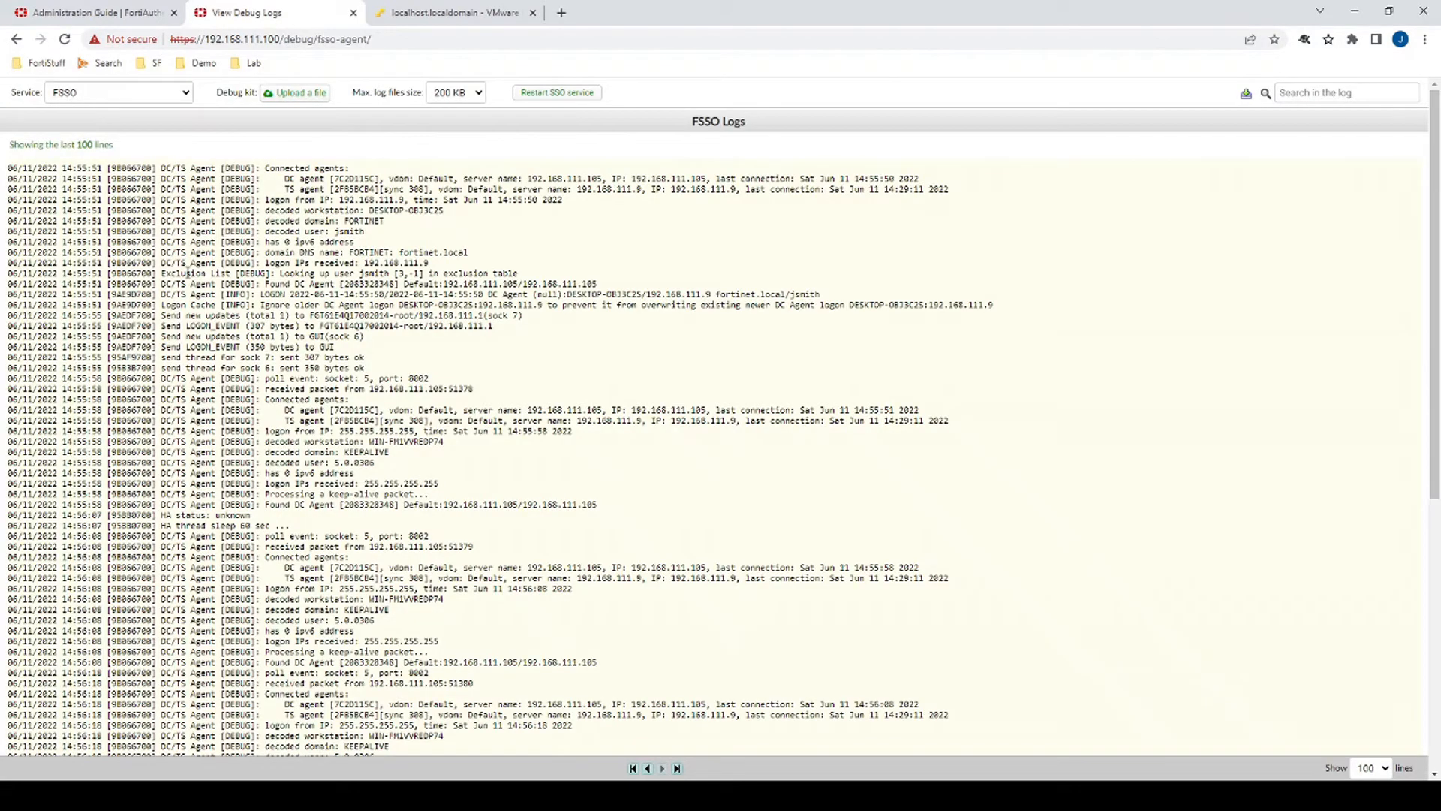
pyautogui.hotkey('ctrl', 'f')
pyautogui.write('jsmith')
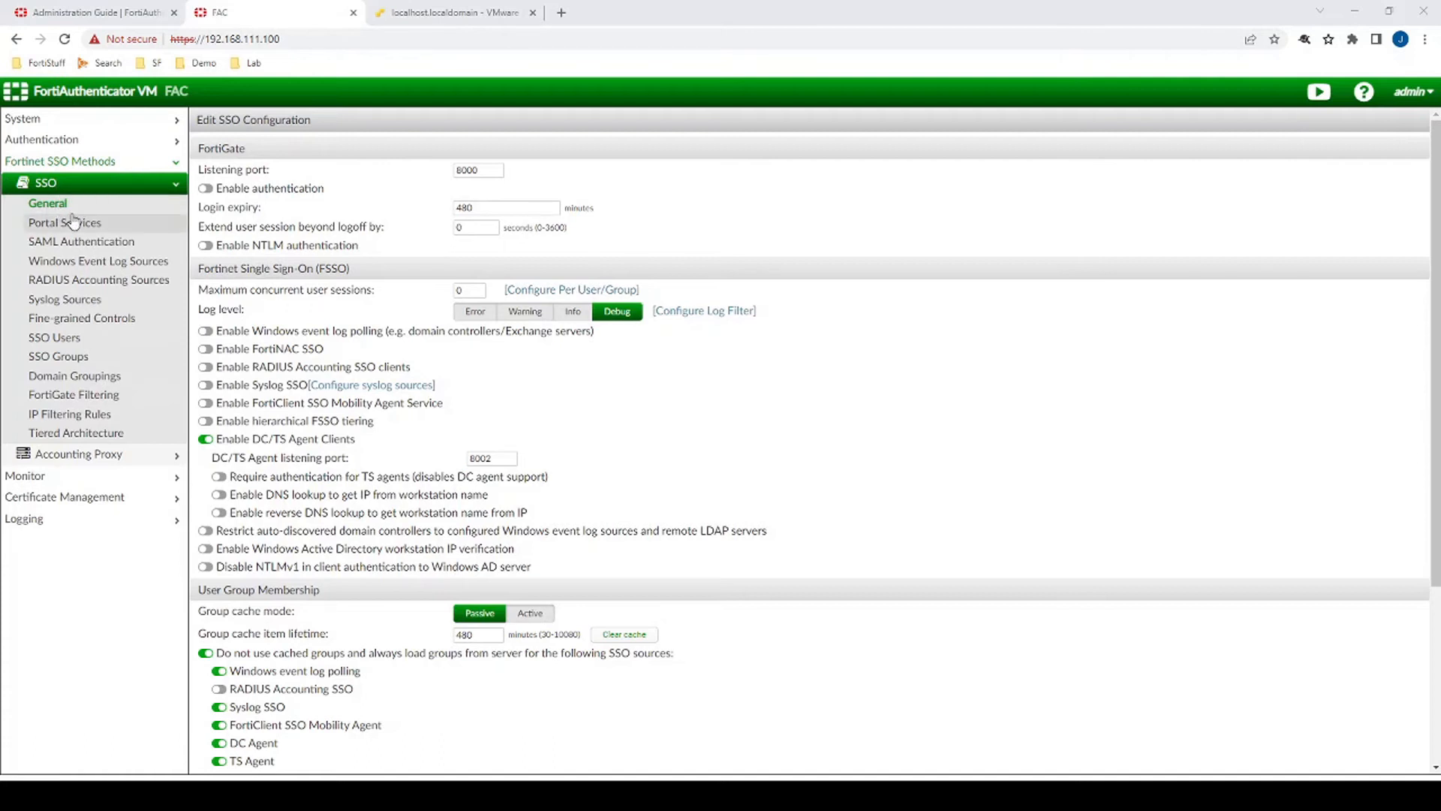
# - Turn on FortiGate authentication, enter a shared secret key, and save the SSO settings
pyautogui.click(204, 189)
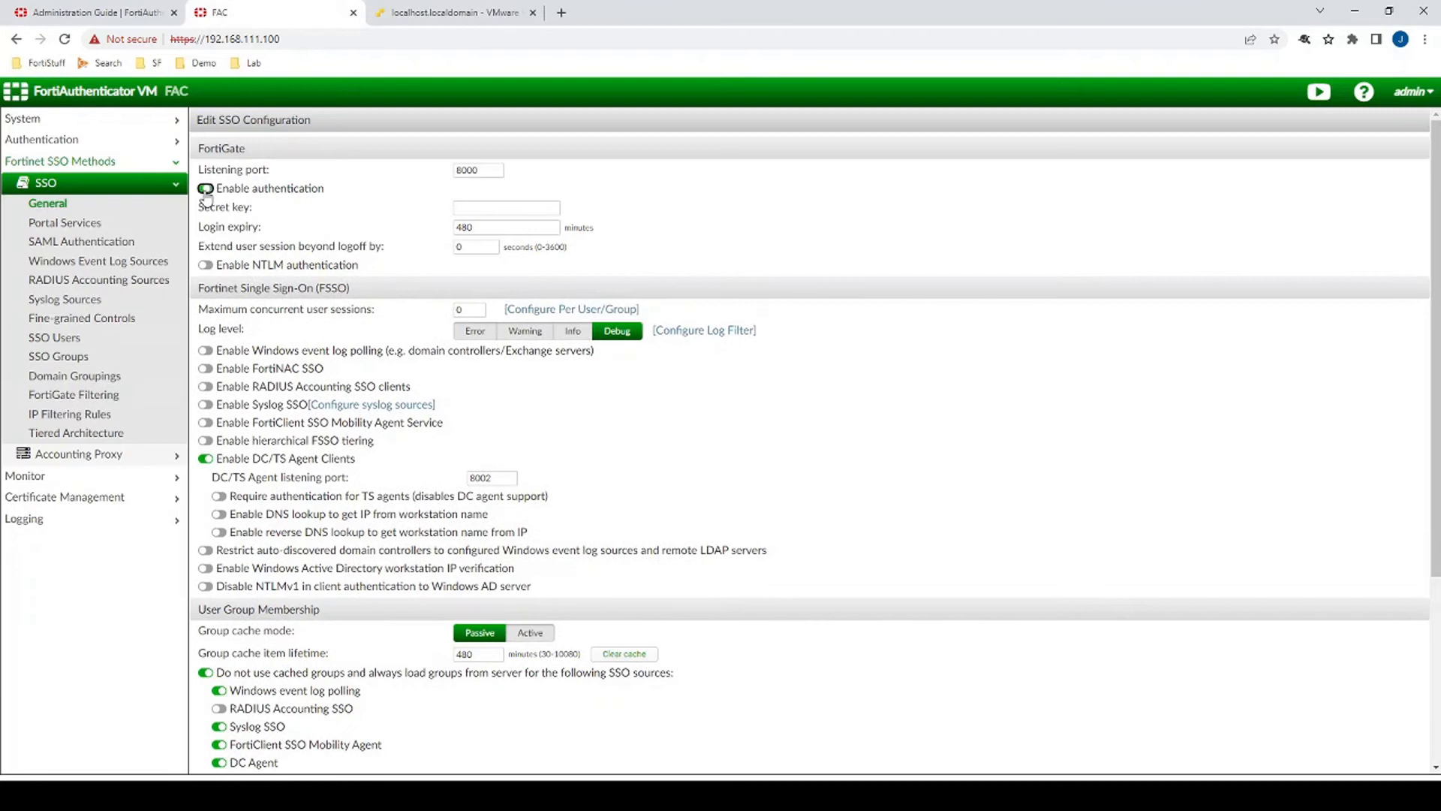
pyautogui.click(472, 205)
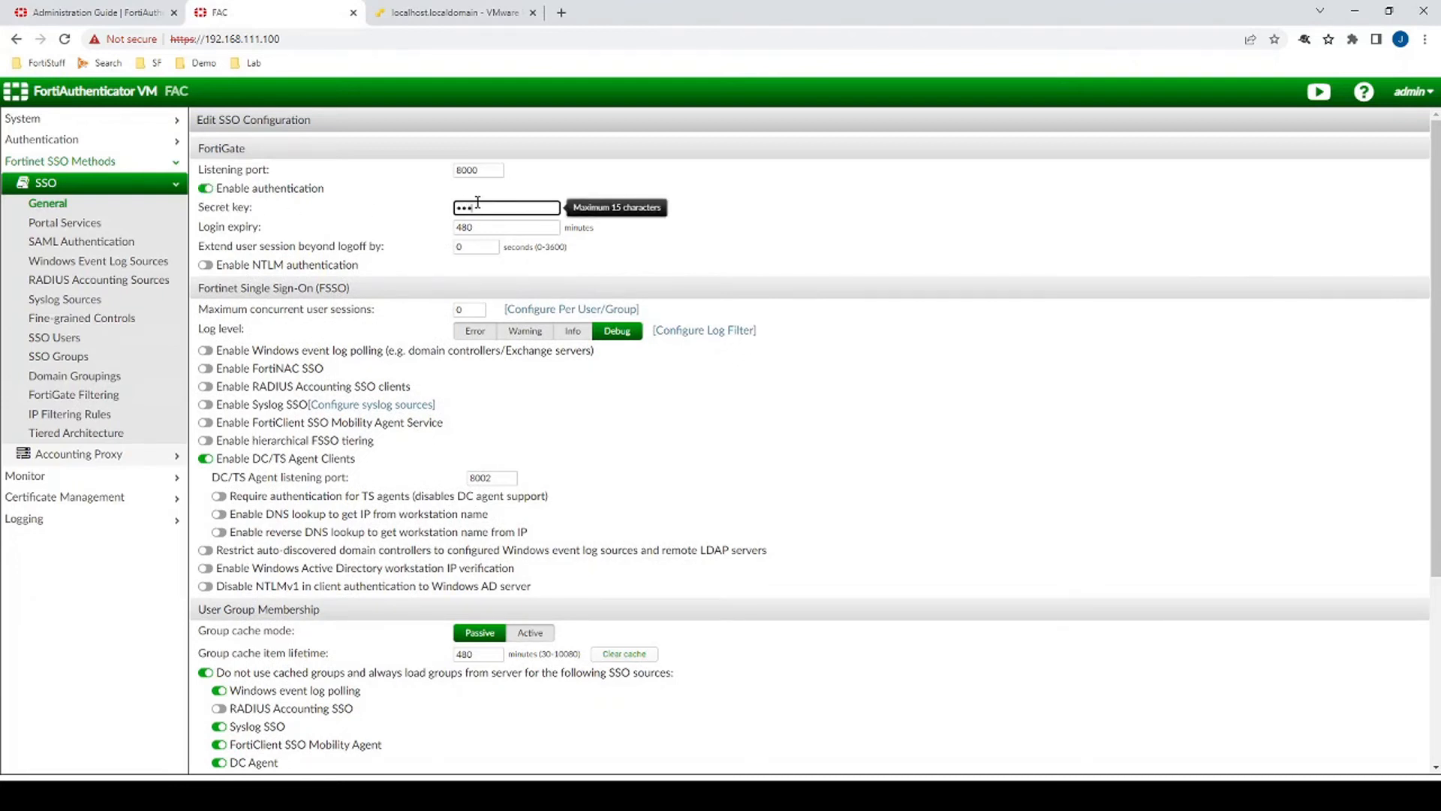
pyautogui.scroll(-4, 698, 583)
pyautogui.click(784, 709)
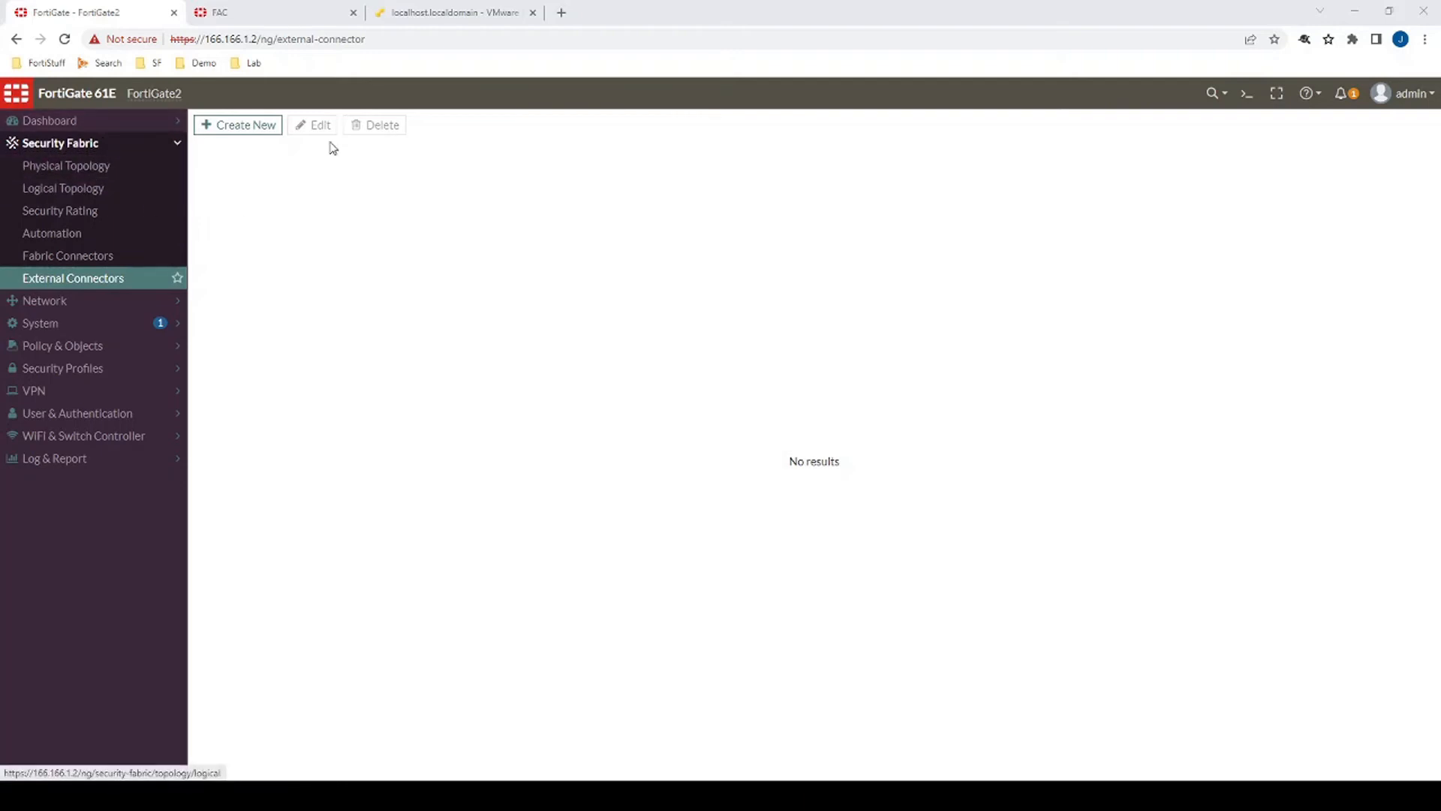
# - Create an FSSO Agent on Windows AD connector named FortiAuthenticator at 192.168.111.100 with the agent password
pyautogui.click(258, 124)
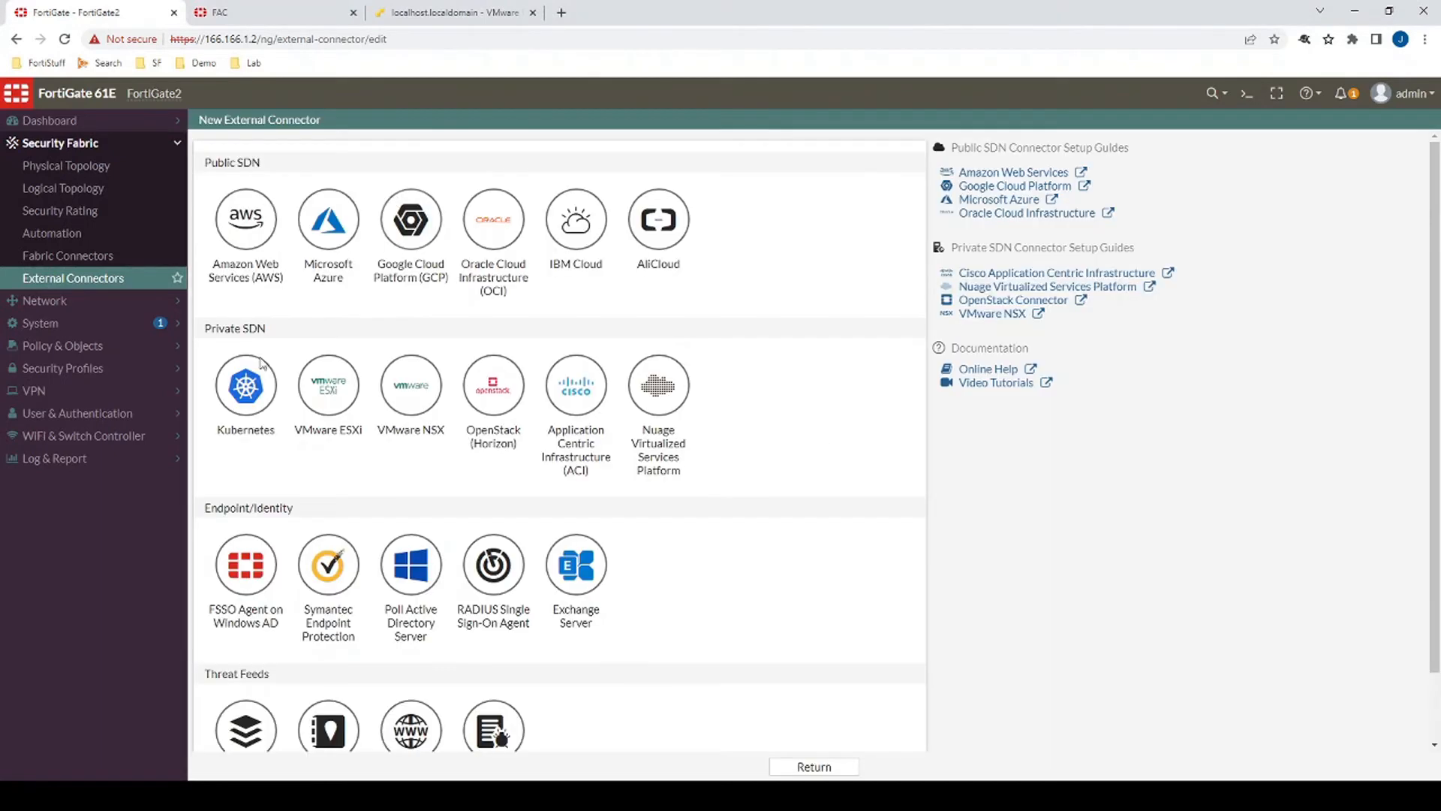
pyautogui.scroll(-1, 282, 491)
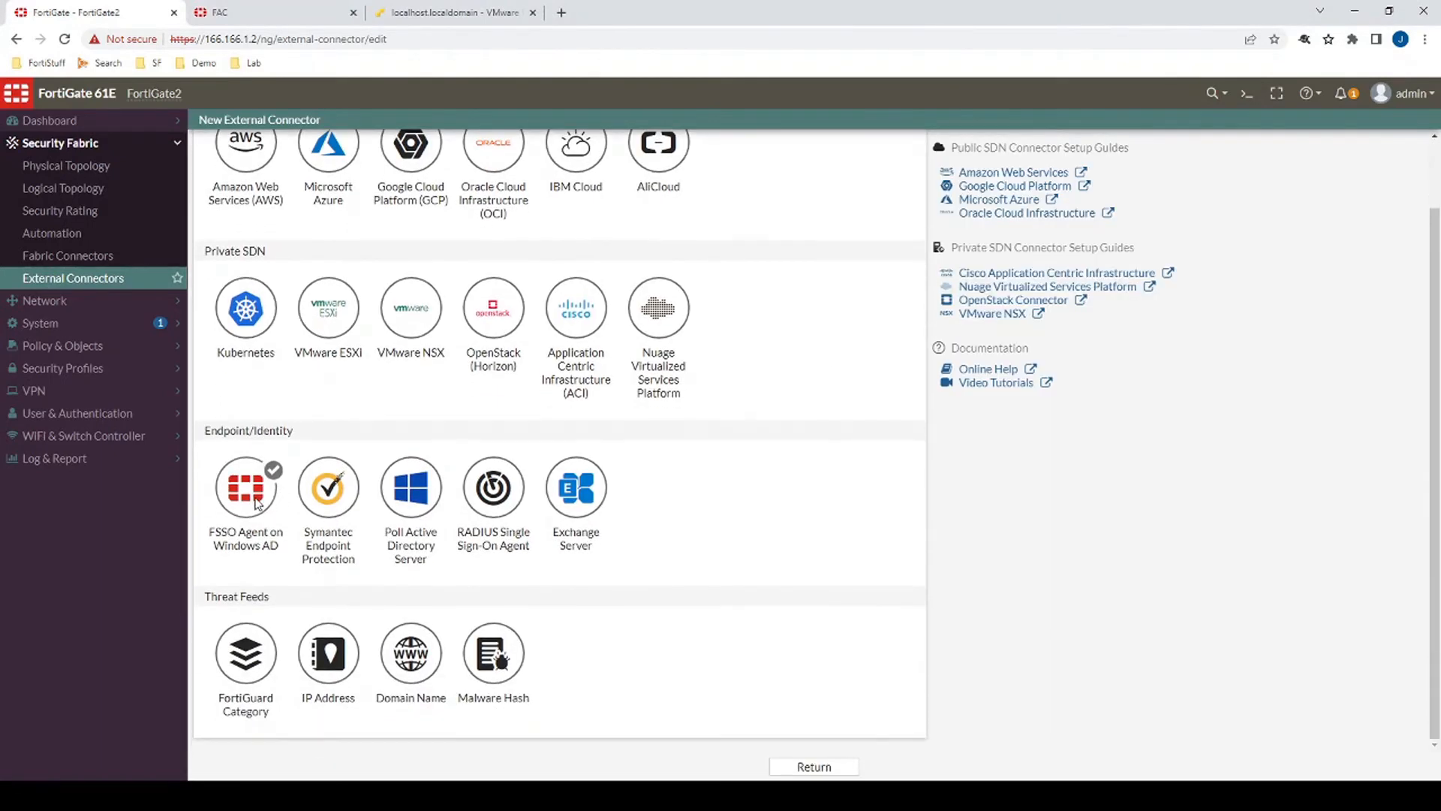
pyautogui.click(245, 501)
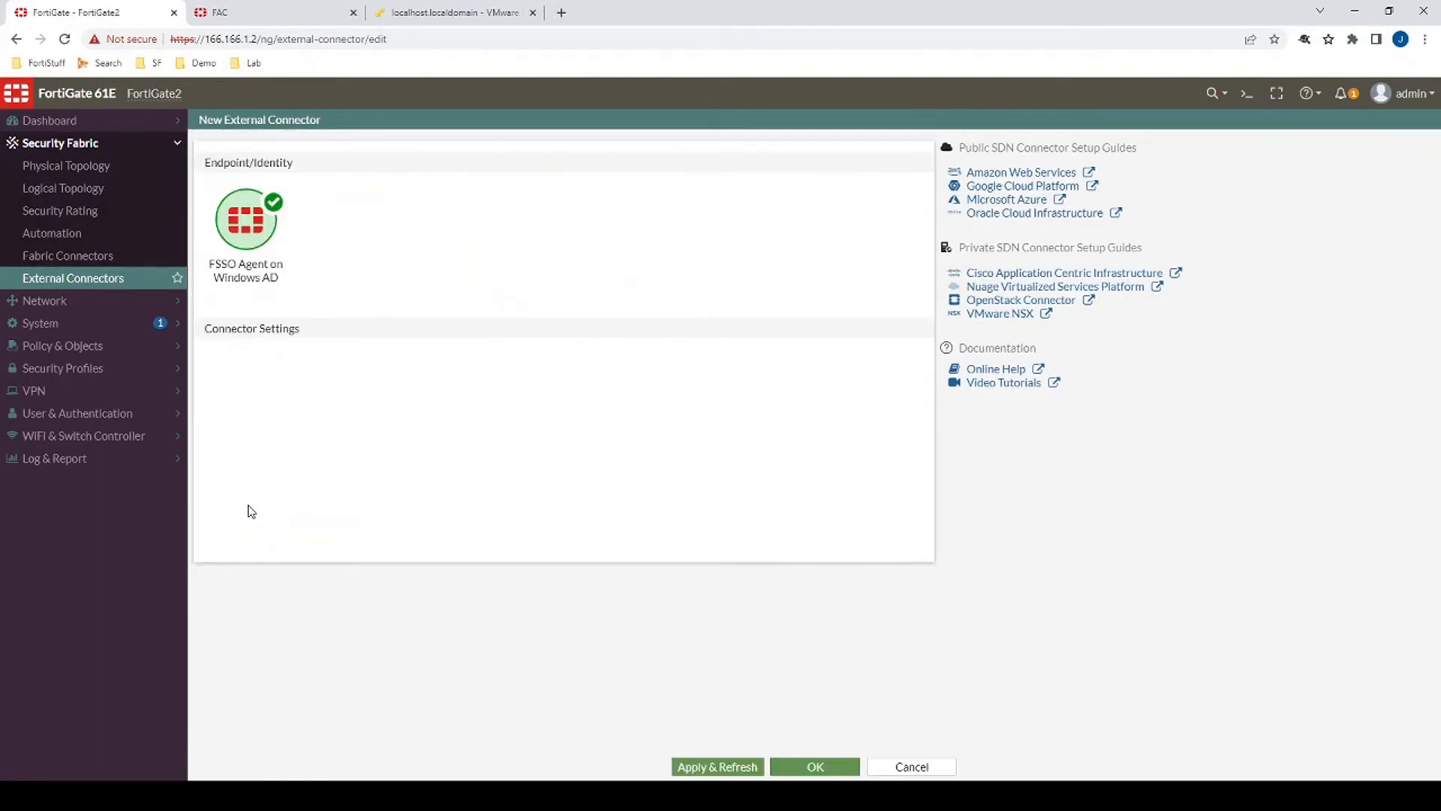
pyautogui.click(360, 341)
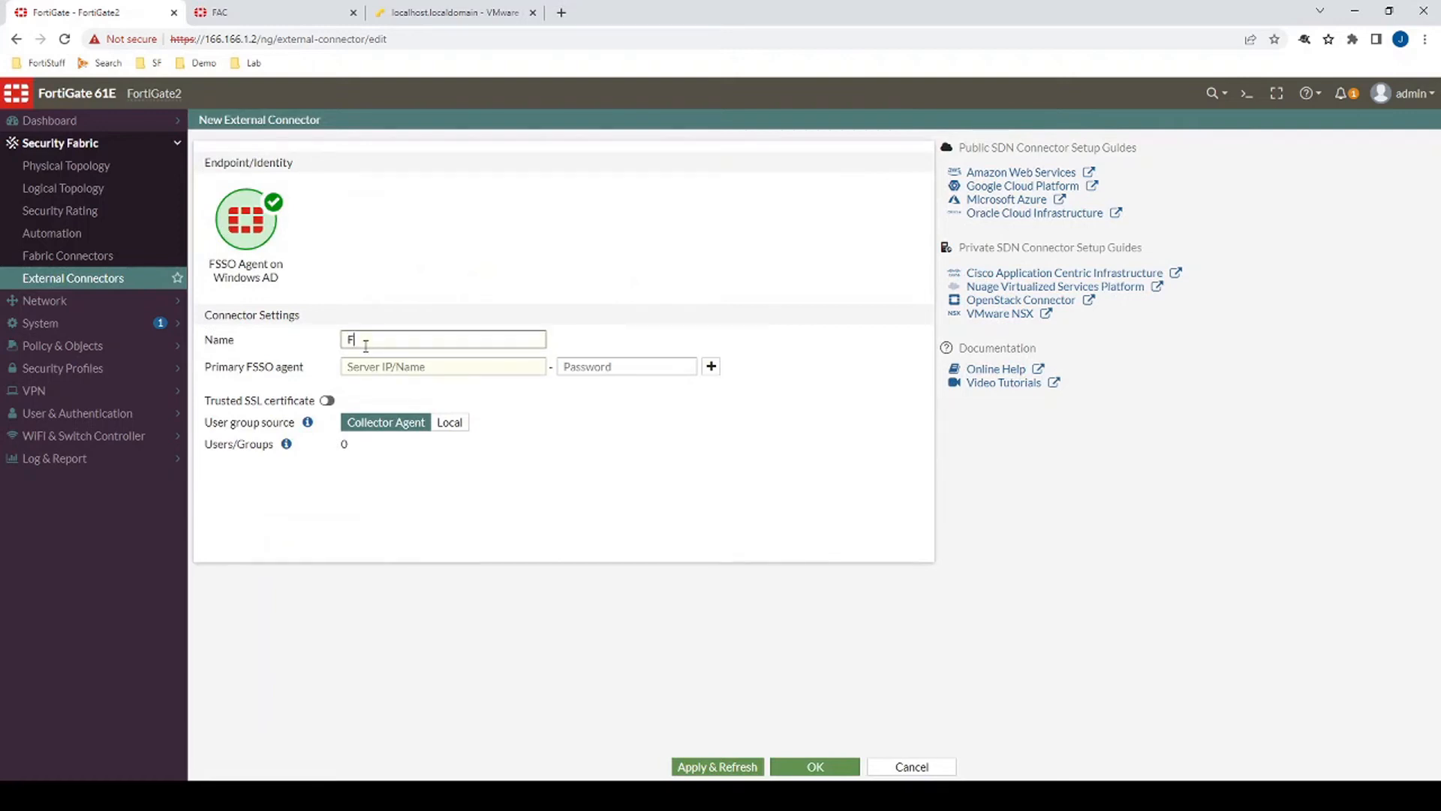
pyautogui.write('FortiAuthenticator')
pyautogui.press('Tab')
pyautogui.write('192')
pyautogui.press('Tab')
pyautogui.write('*******')
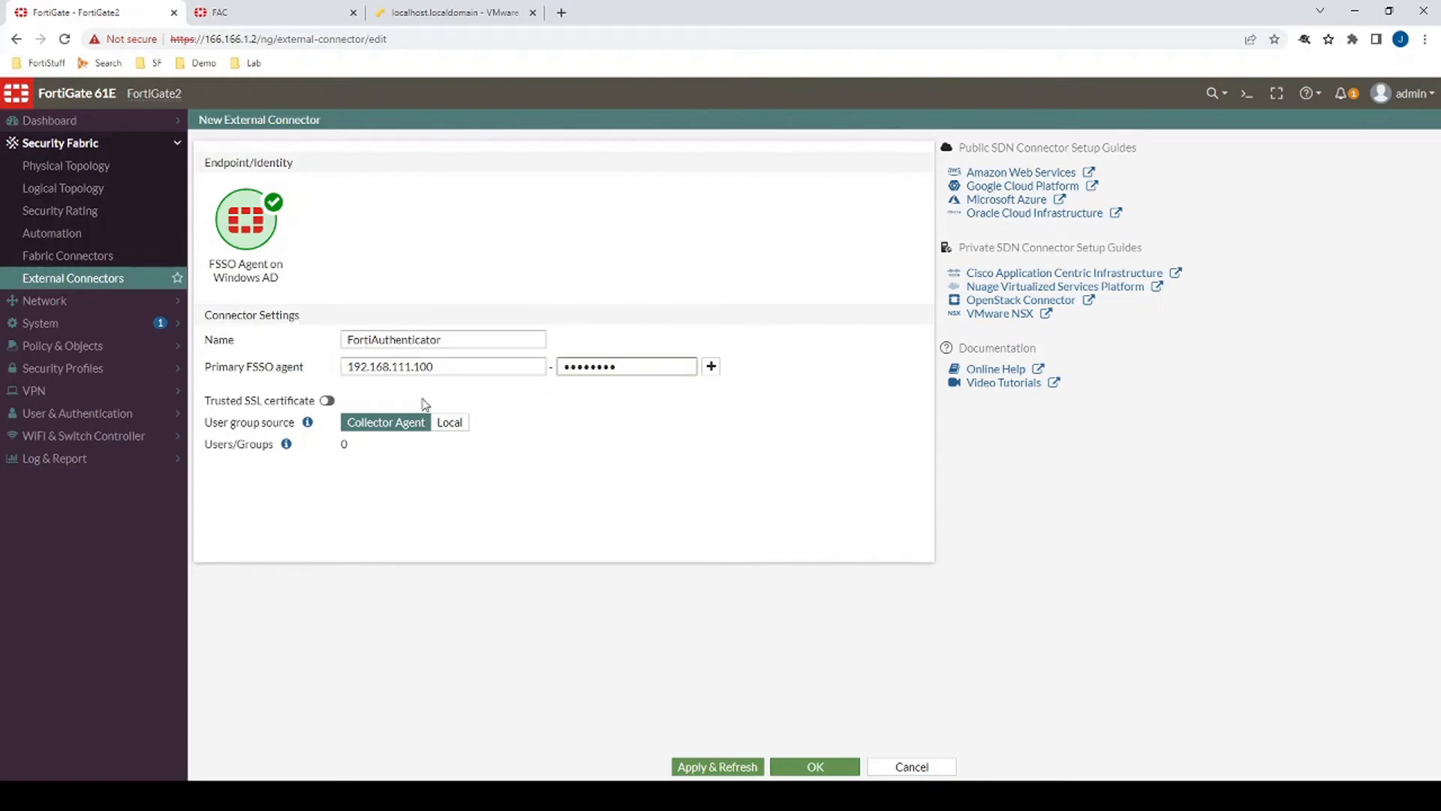
pyautogui.click(747, 767)
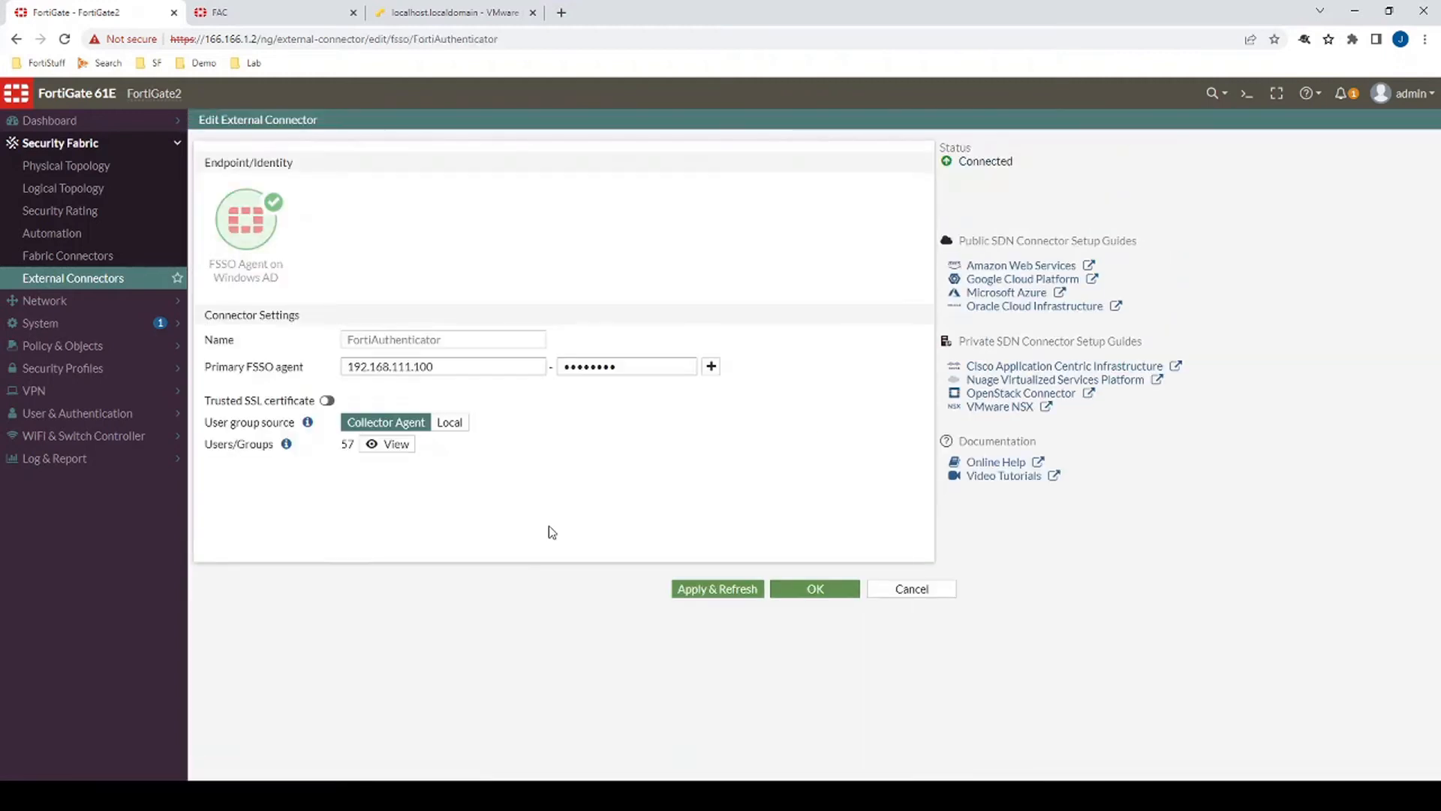
# - Review the 57 AD groups the FortiAuthenticator connector reports, then save the connector
pyautogui.click(383, 443)
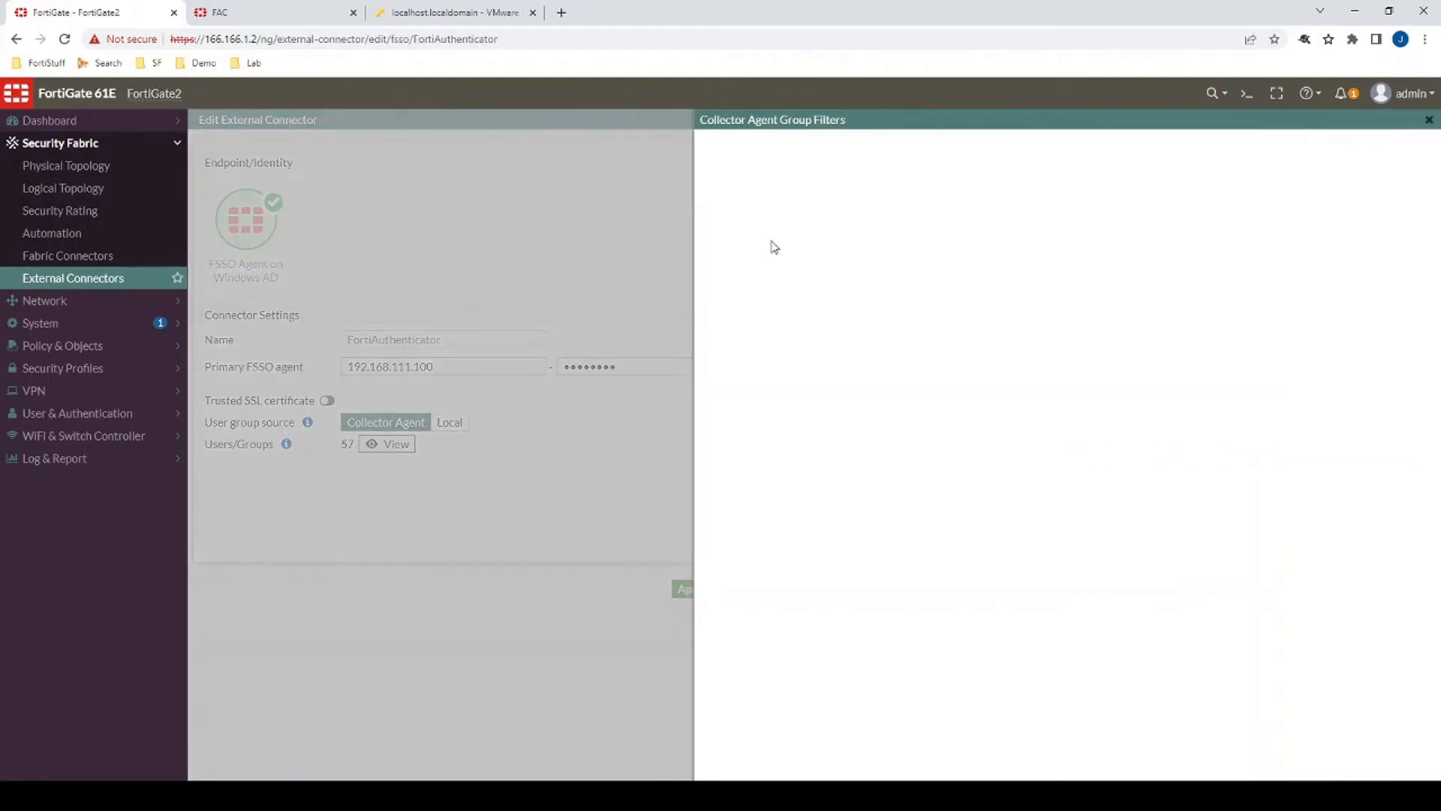
pyautogui.scroll(-10, 884, 257)
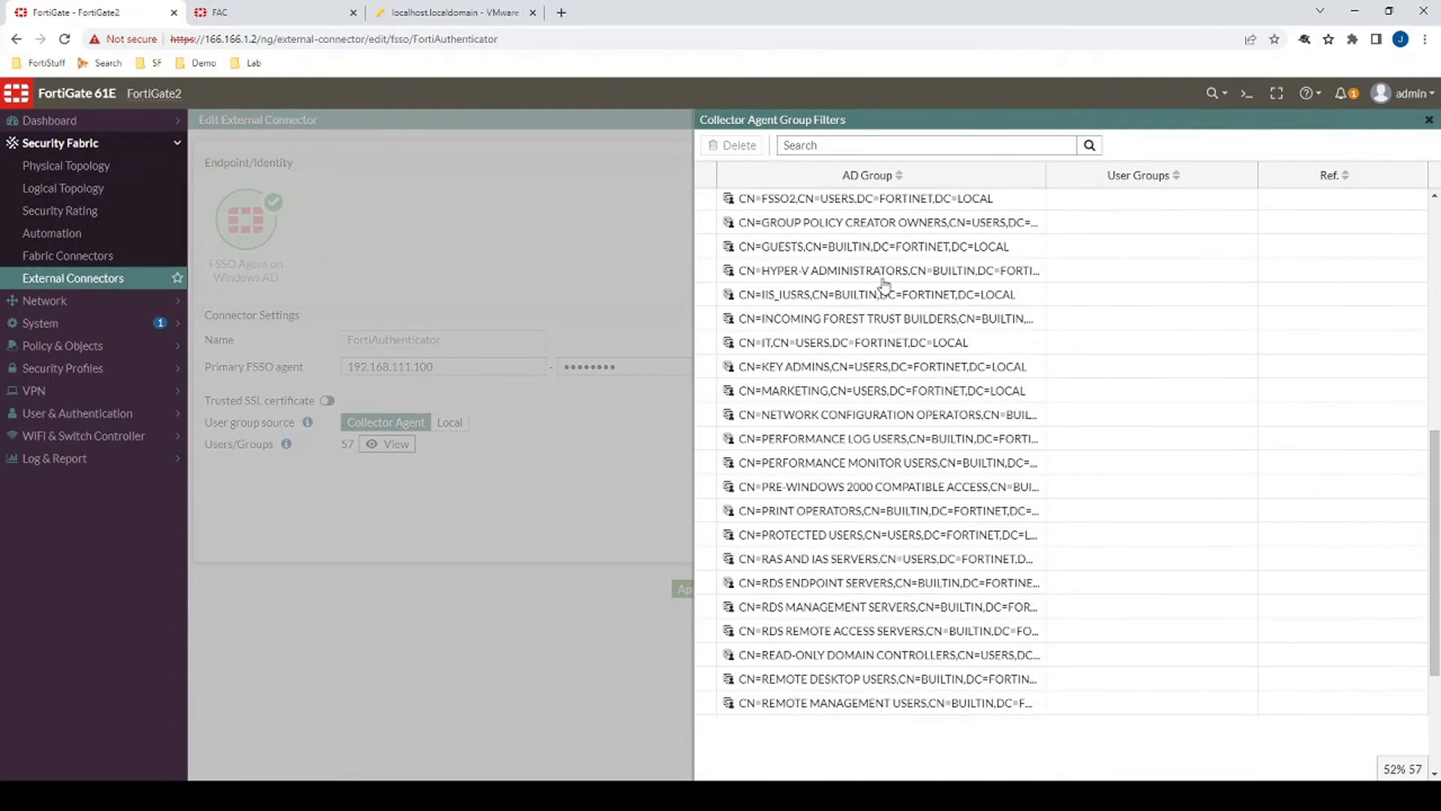
pyautogui.scroll(10, 1088, 256)
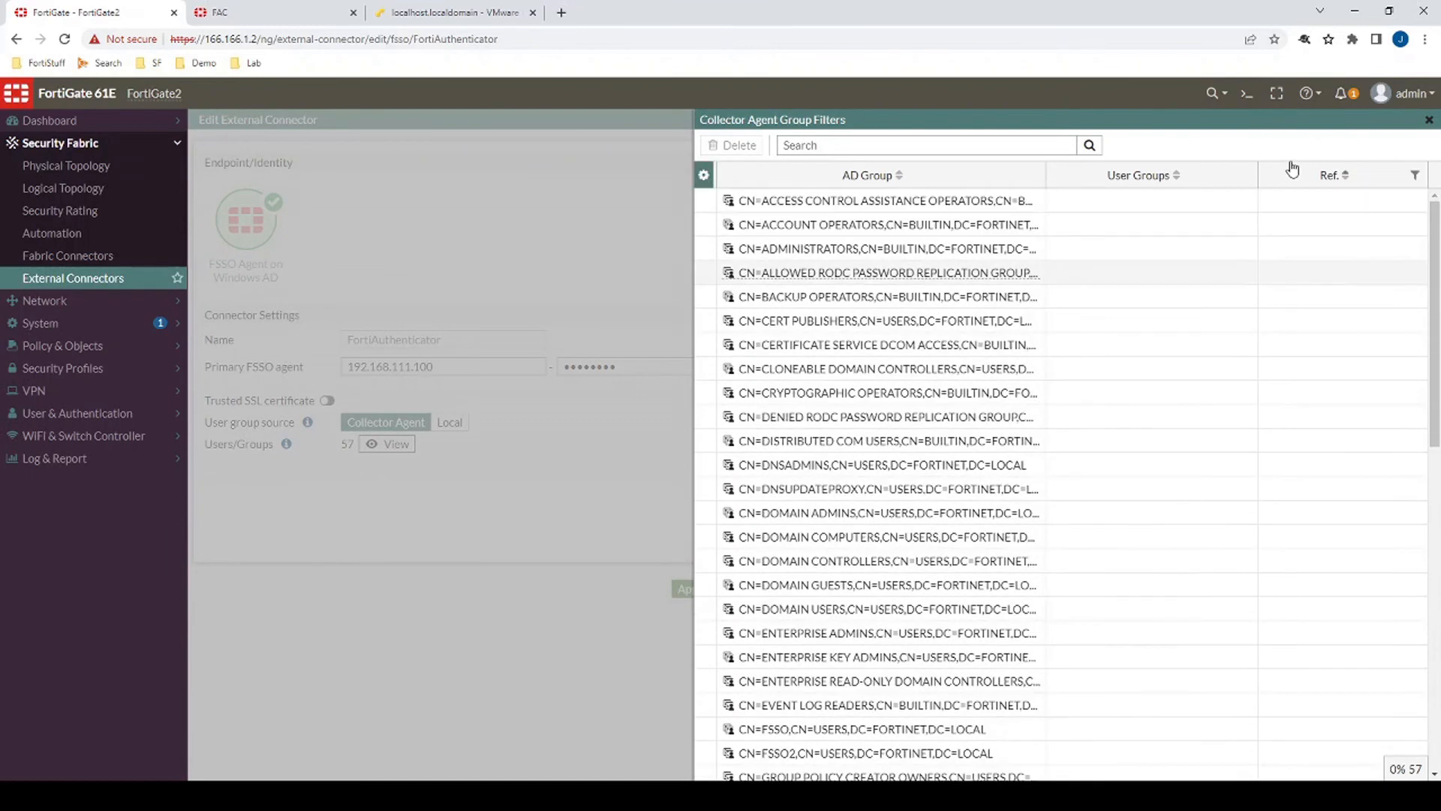
pyautogui.click(1427, 122)
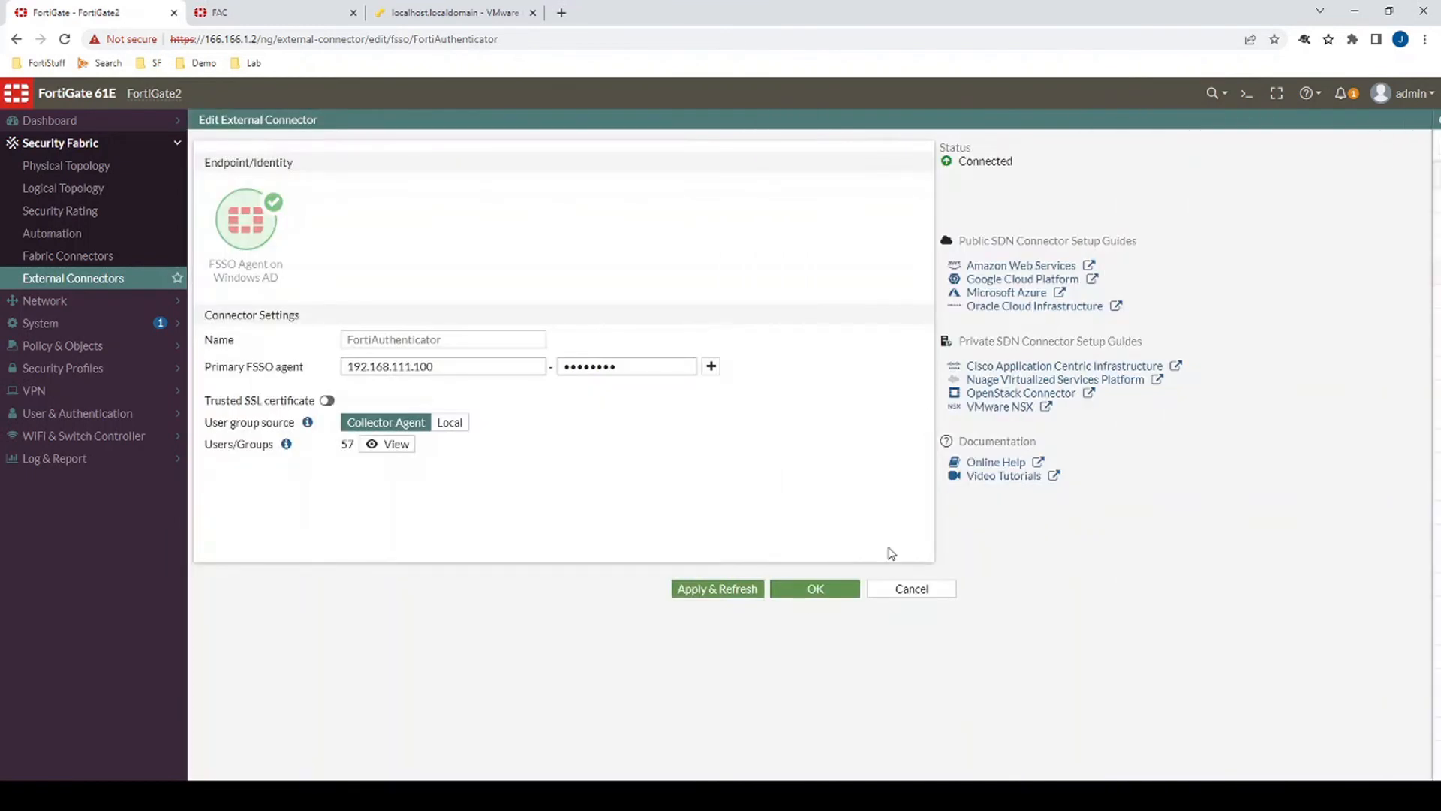
pyautogui.click(809, 593)
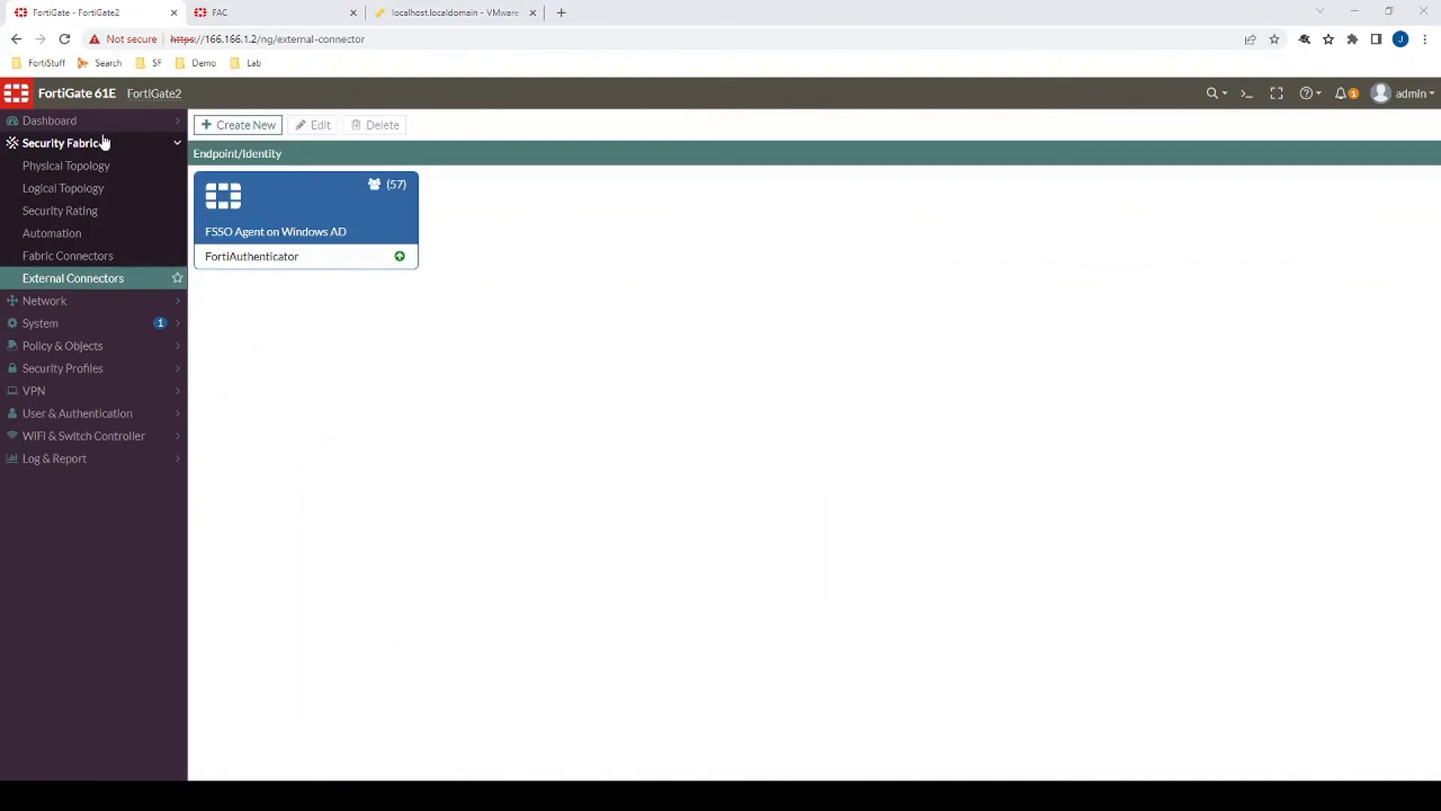
# - Expand the Firewall Users widget on the Users & Devices dashboard and show all FSSO logons
pyautogui.click(58, 126)
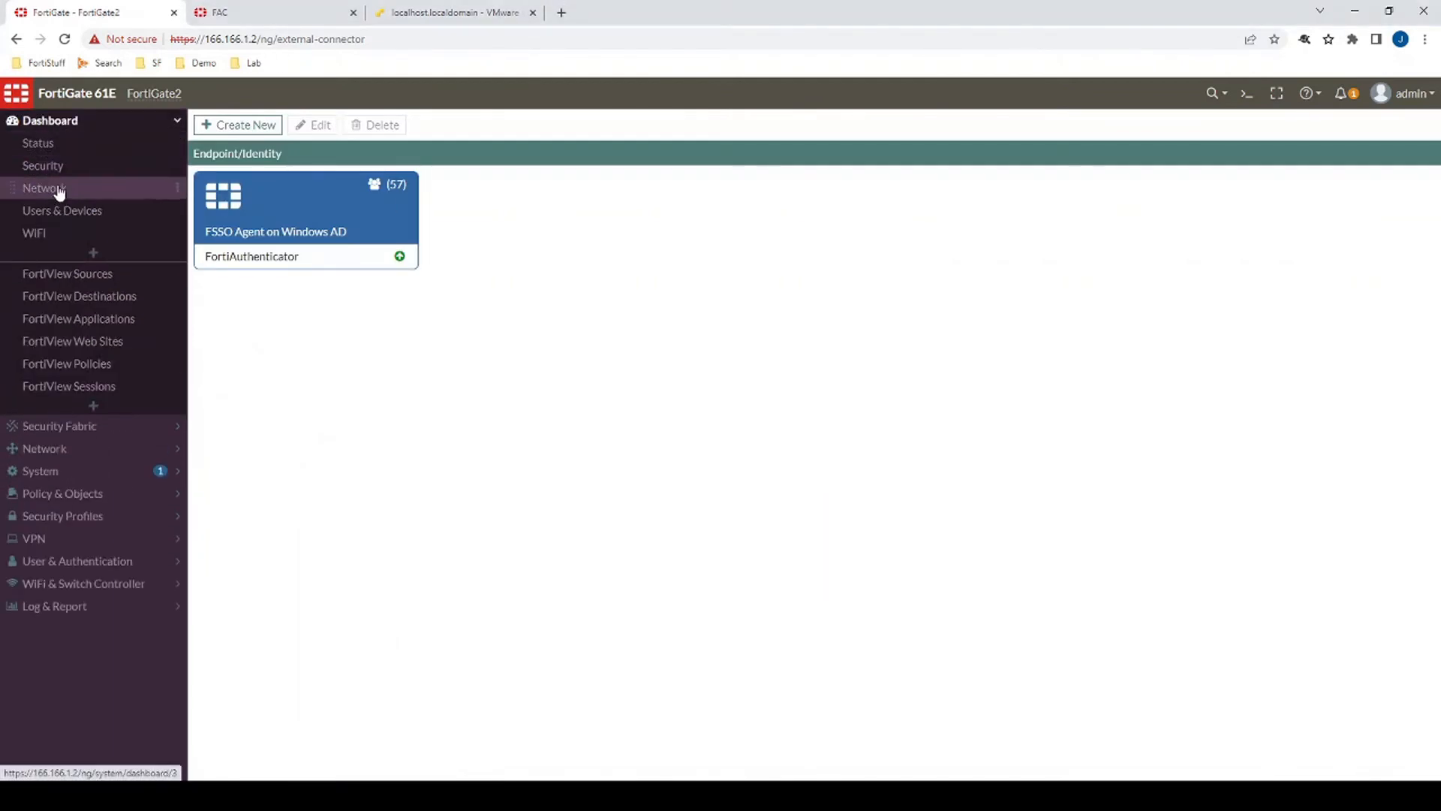
pyautogui.click(54, 212)
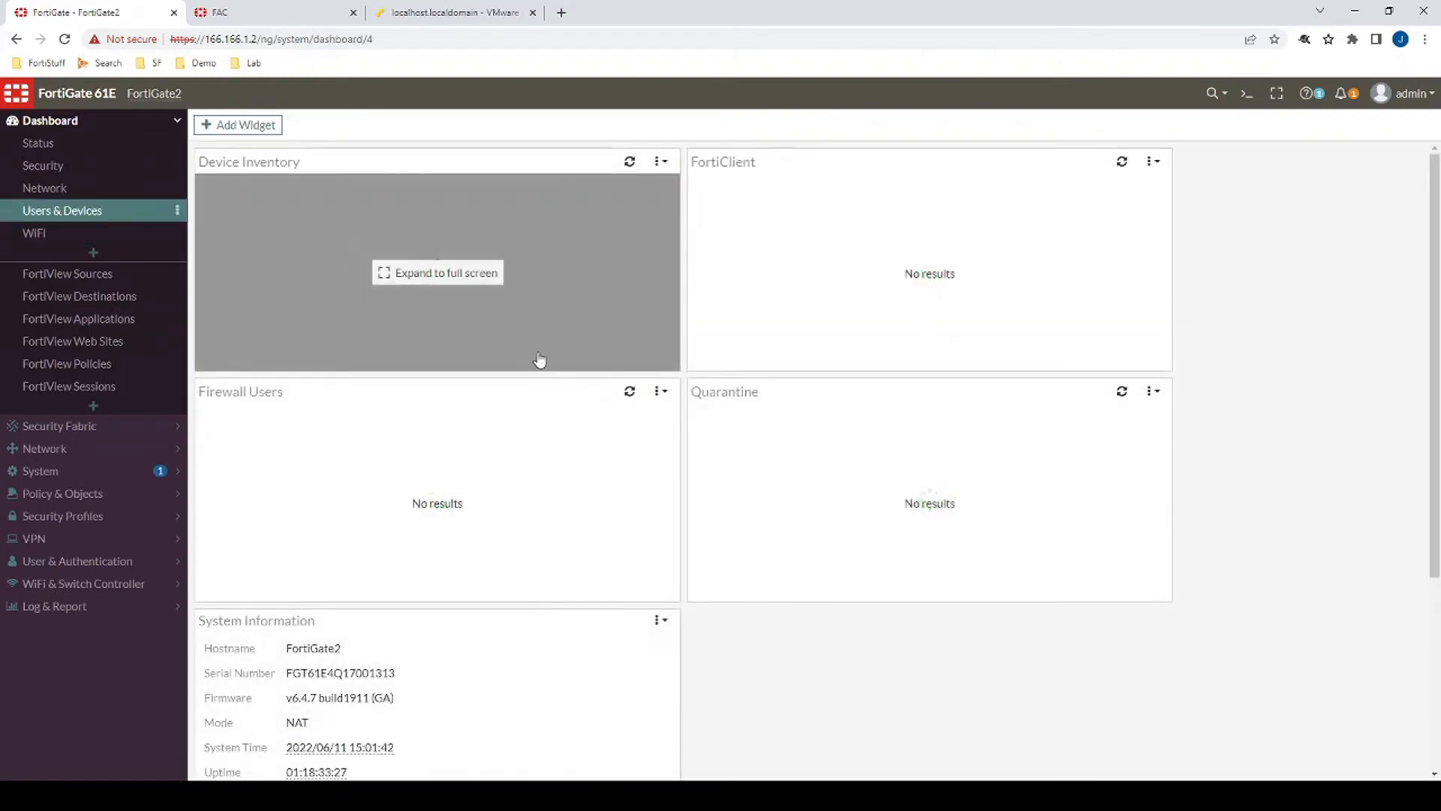
pyautogui.click(453, 461)
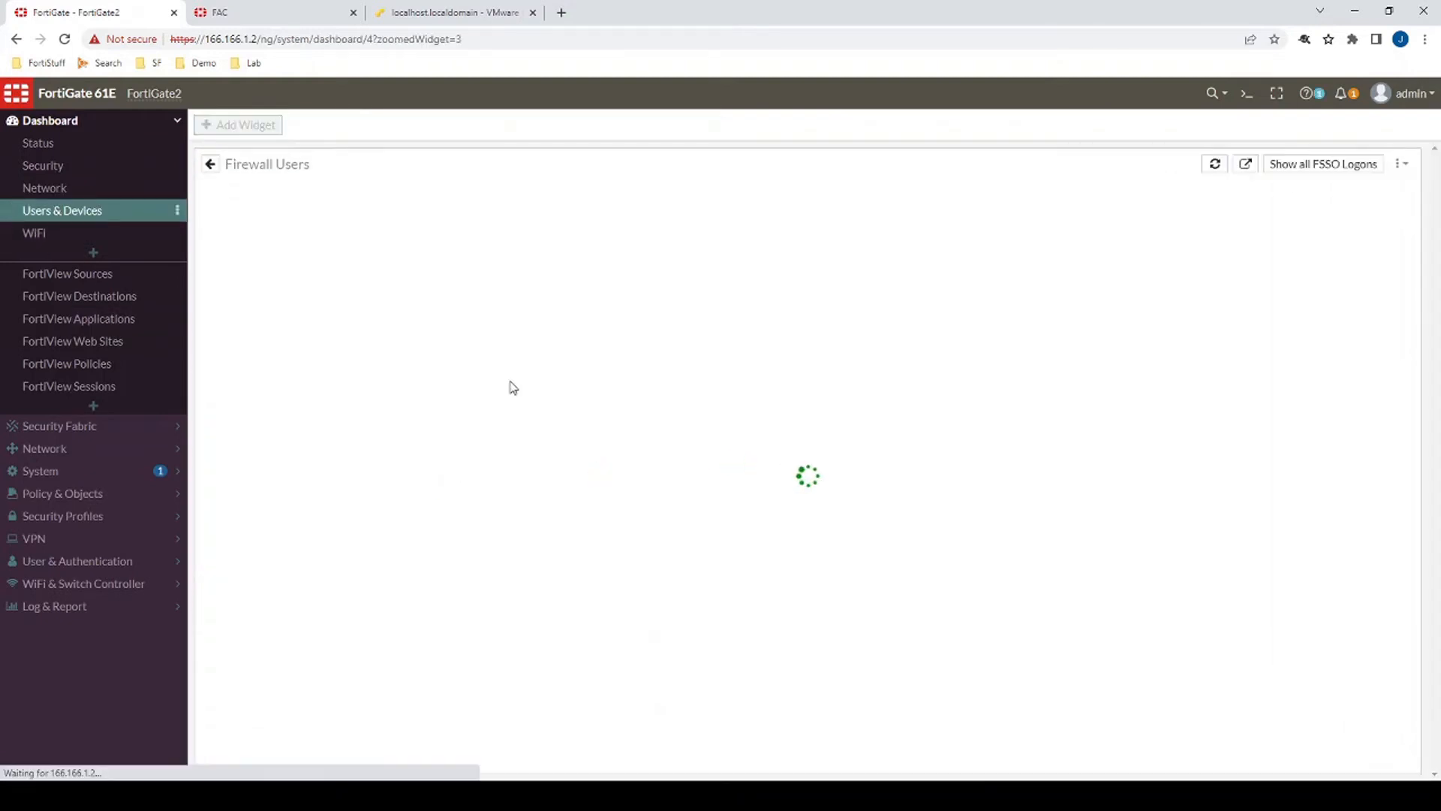
pyautogui.click(1343, 167)
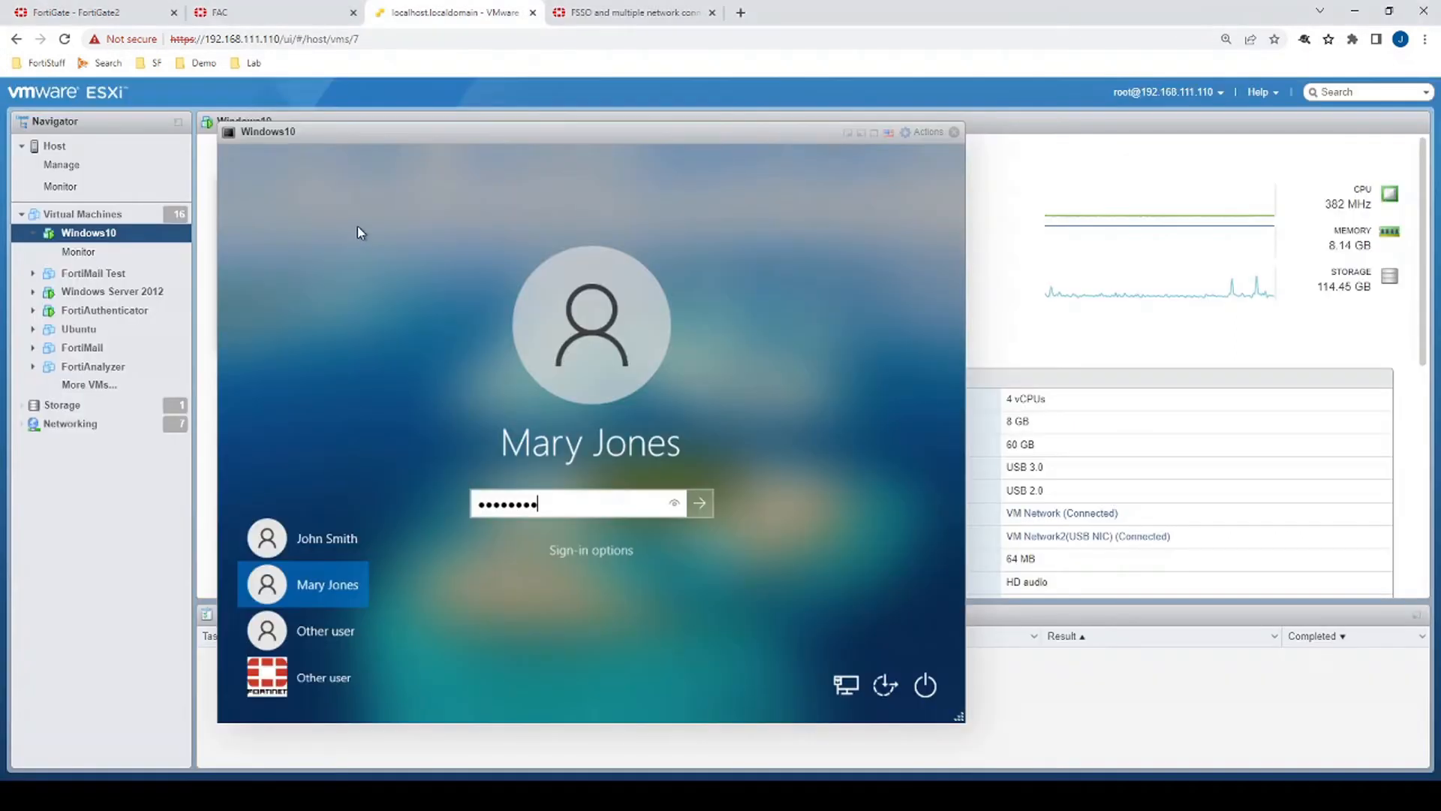
# - Finish signing the test user into the Windows VM, then return to FortiGate
pyautogui.press('Return')
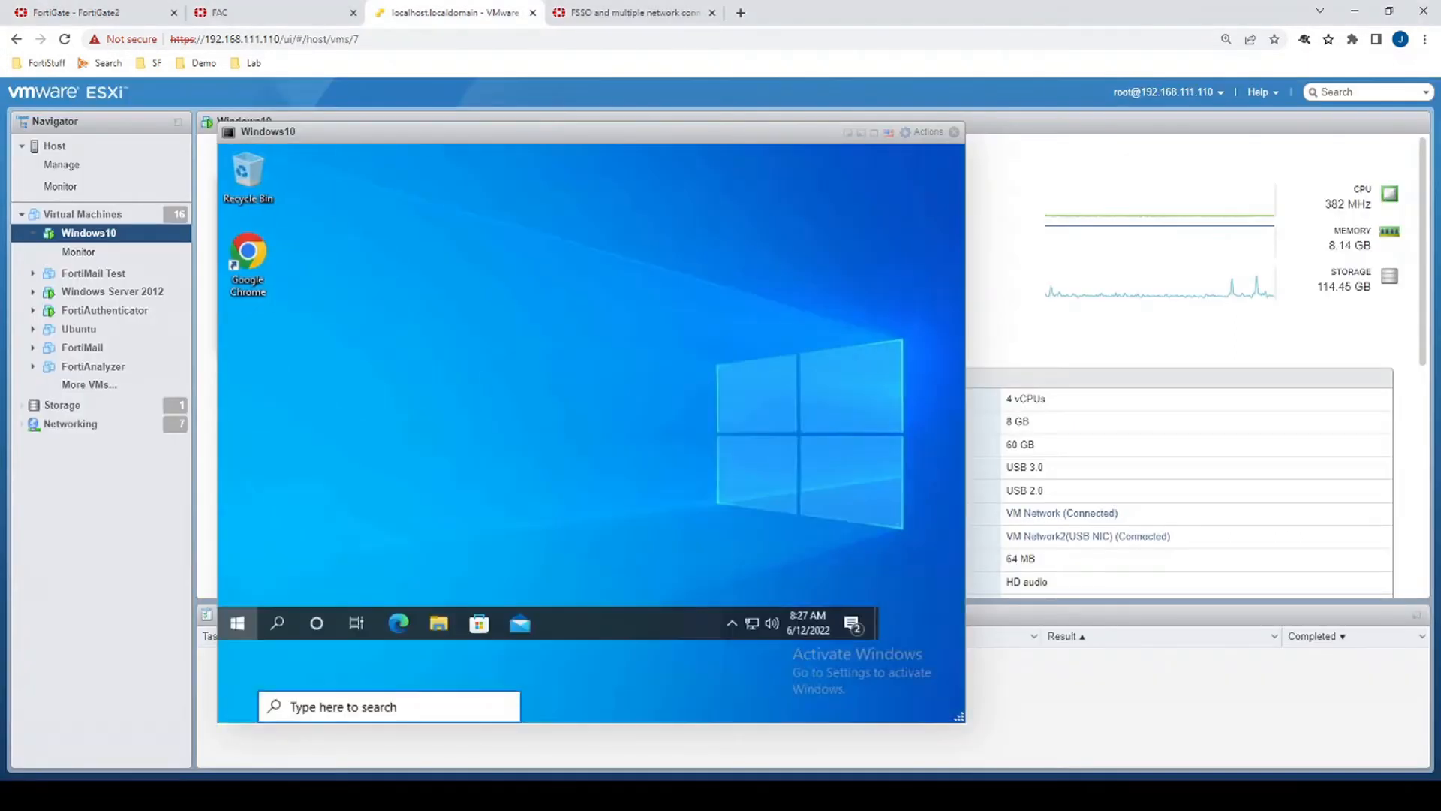
pyautogui.press('super')
pyautogui.click(121, 8)
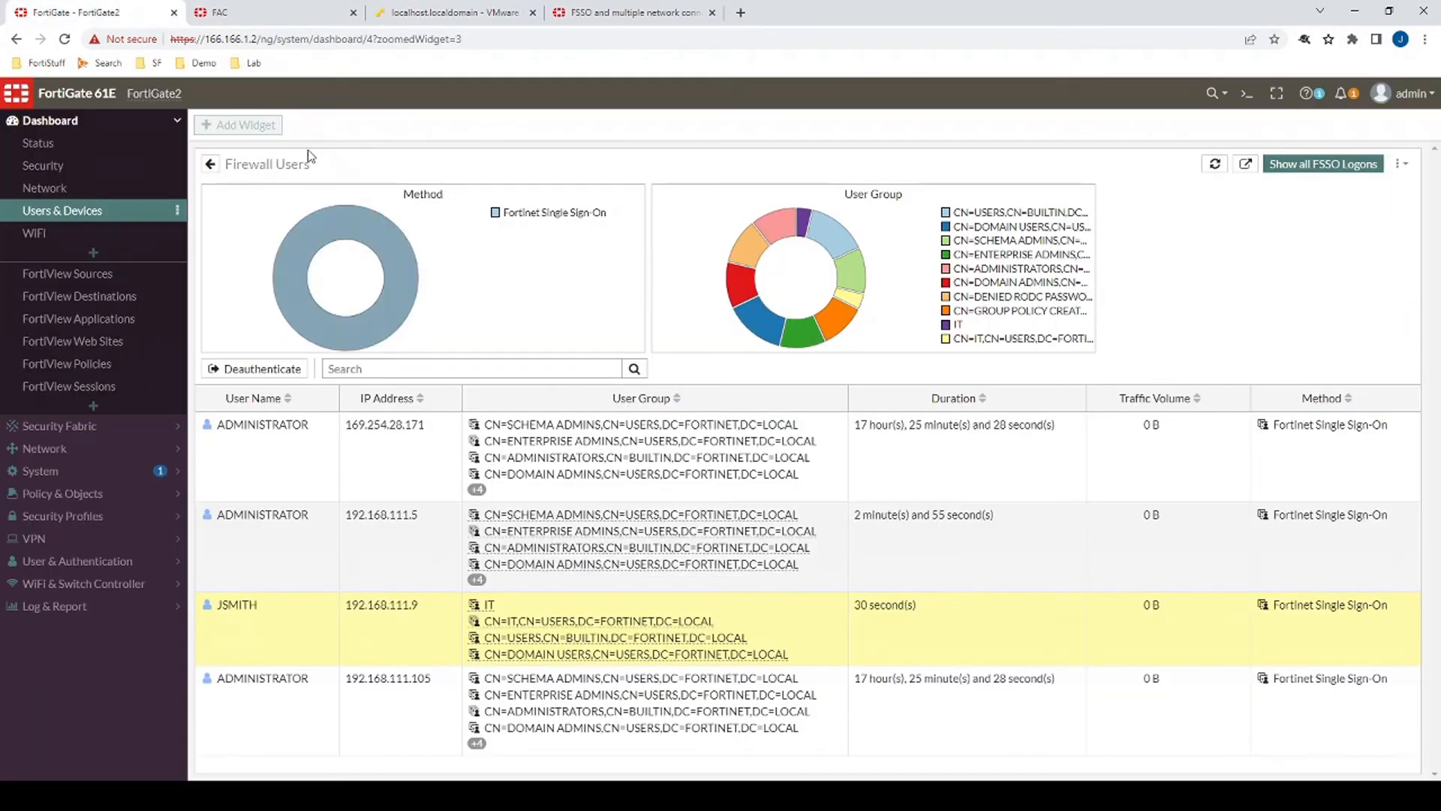
# - Refresh the Firewall Users list twice so the newly signed-in user's FSSO logon appears
pyautogui.click(1215, 162)
pyautogui.click(1219, 163)
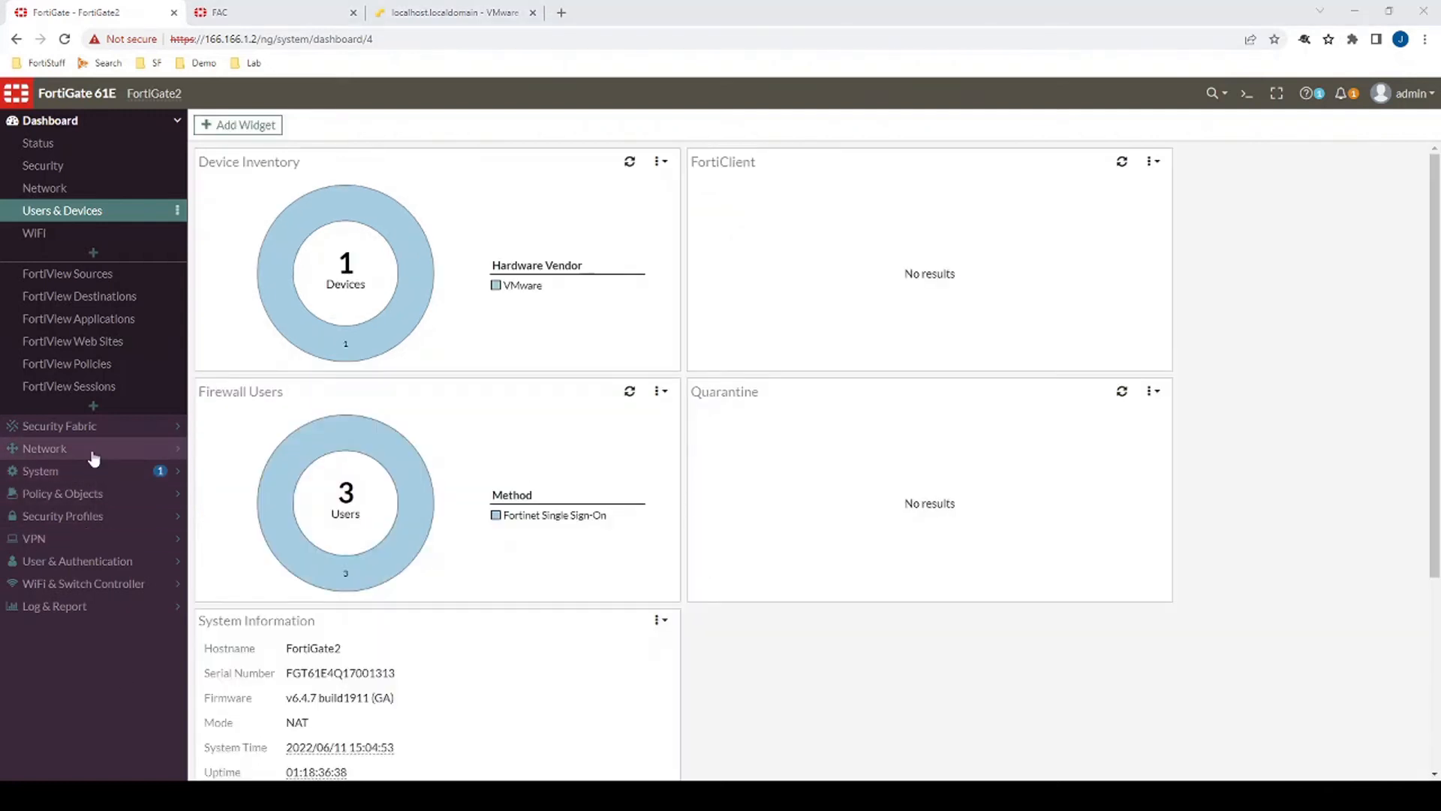
pyautogui.click(90, 562)
# - Create FSSO user group IT with member CN=IT,CN=USERS,DC=FORTINET,DC=LOCAL
pyautogui.click(86, 323)
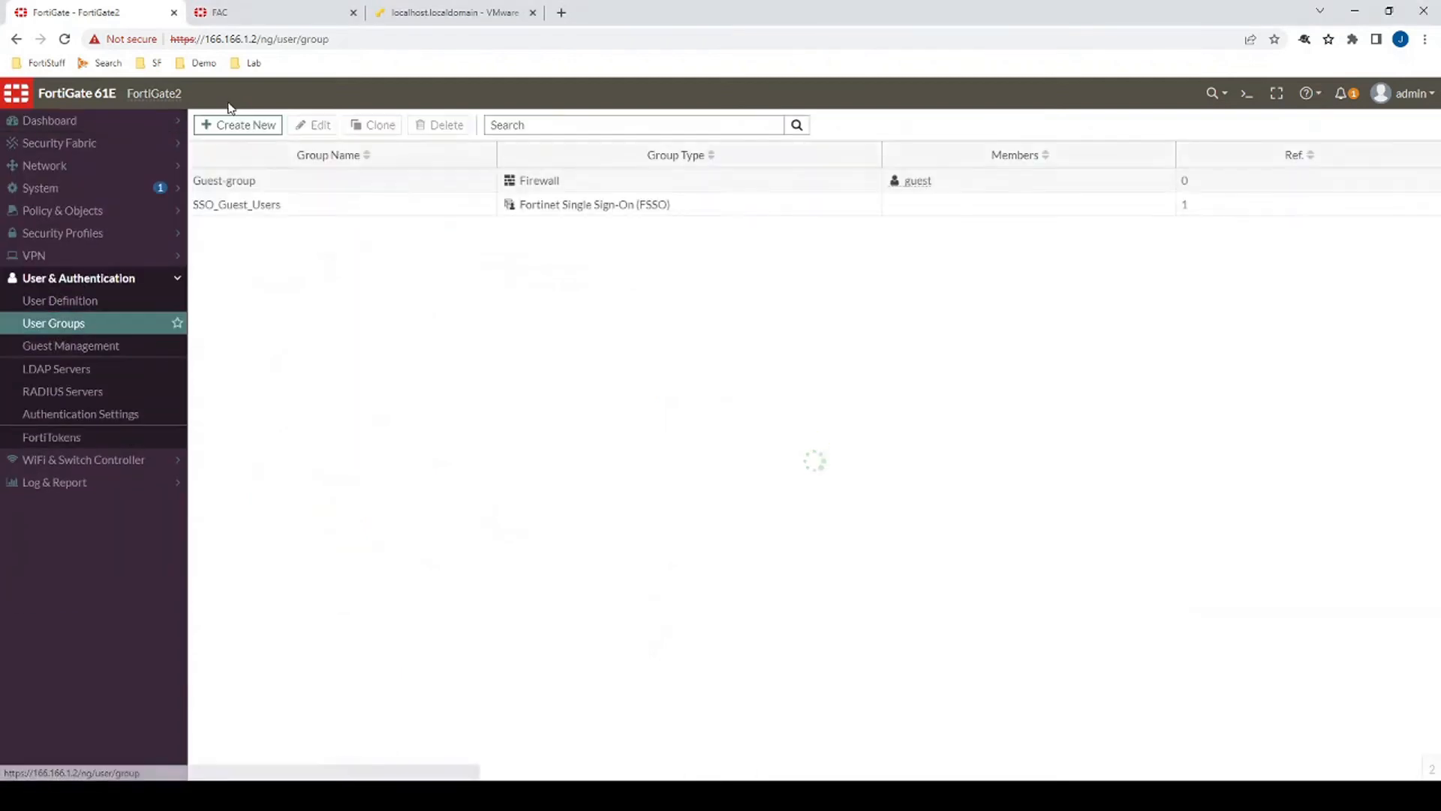
pyautogui.click(249, 126)
pyautogui.click(382, 197)
pyautogui.click(392, 154)
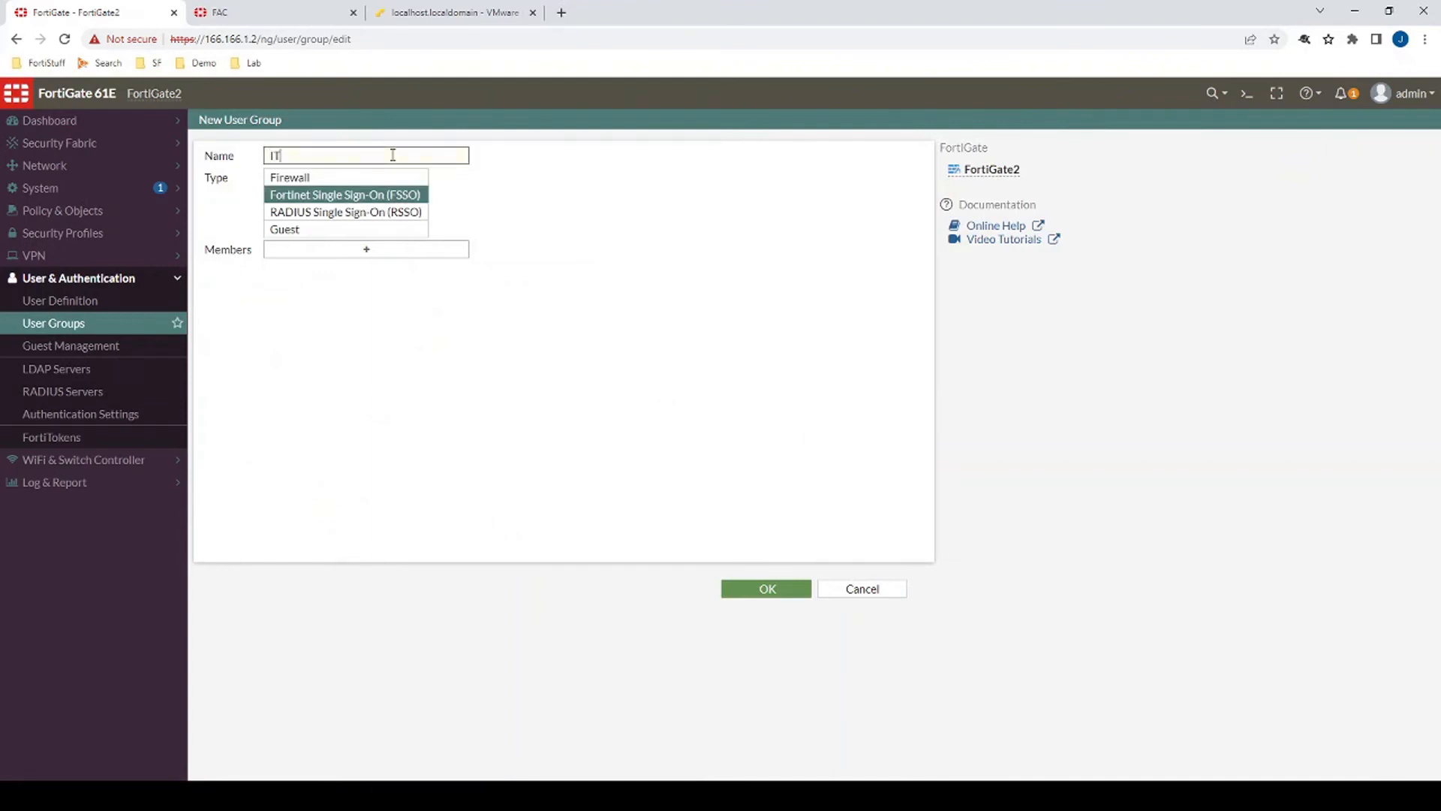
pyautogui.click(398, 247)
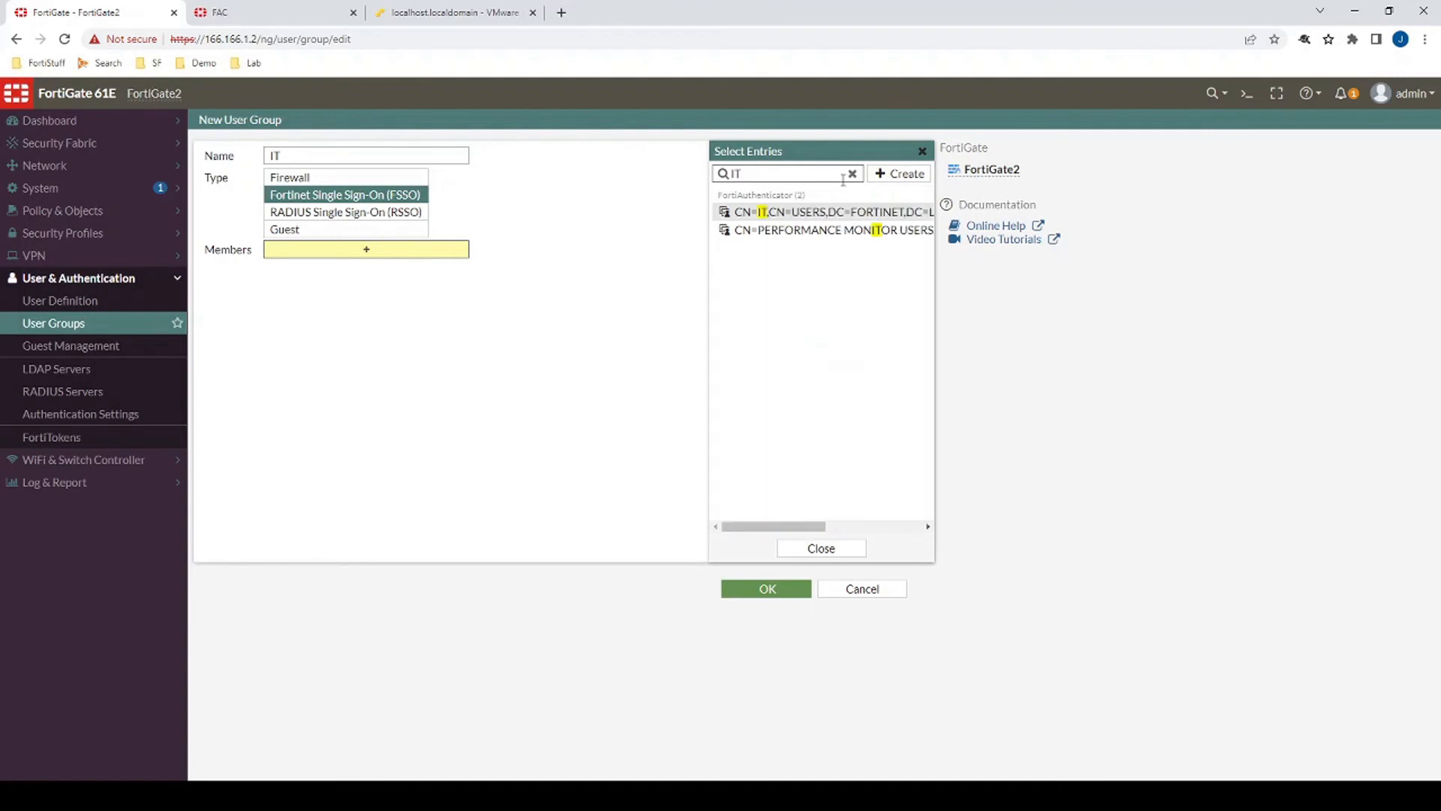
pyautogui.click(811, 214)
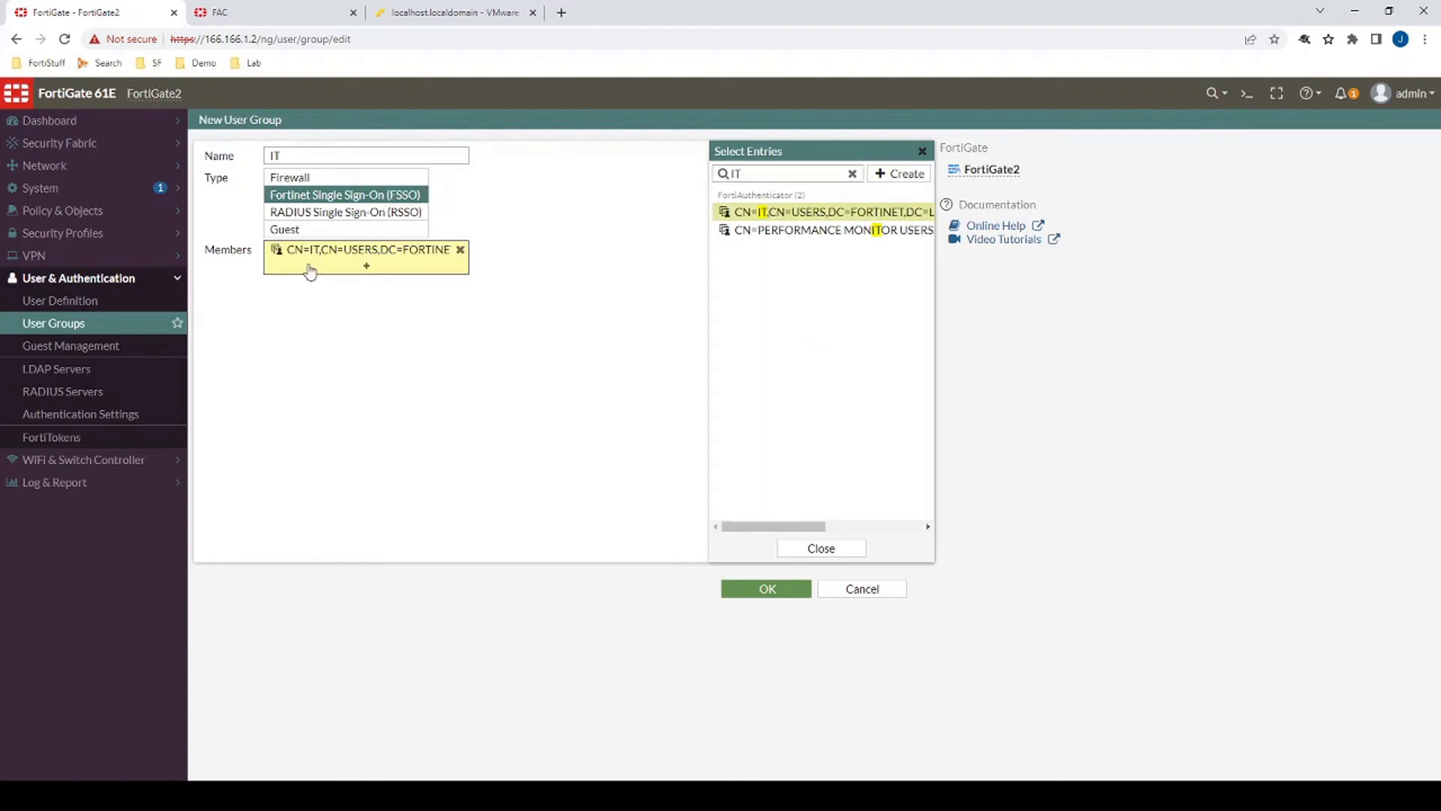
pyautogui.moveTo(286, 156); pyautogui.dragTo(268, 157)
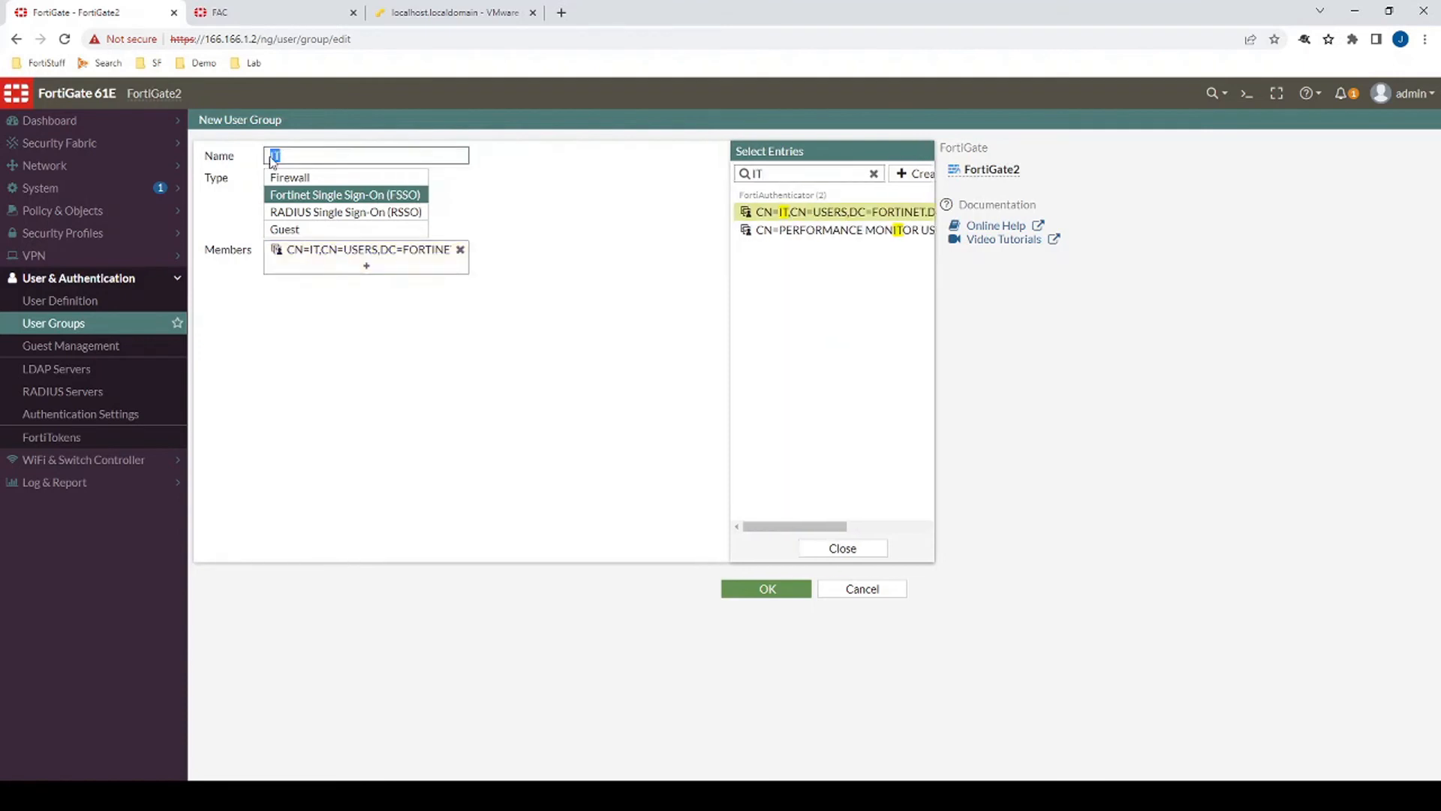
pyautogui.click(795, 590)
pyautogui.click(226, 129)
# - Create FSSO user group Marketing with the CN=MARKETING AD group as member, then open Firewall Policy
pyautogui.click(335, 196)
pyautogui.click(351, 154)
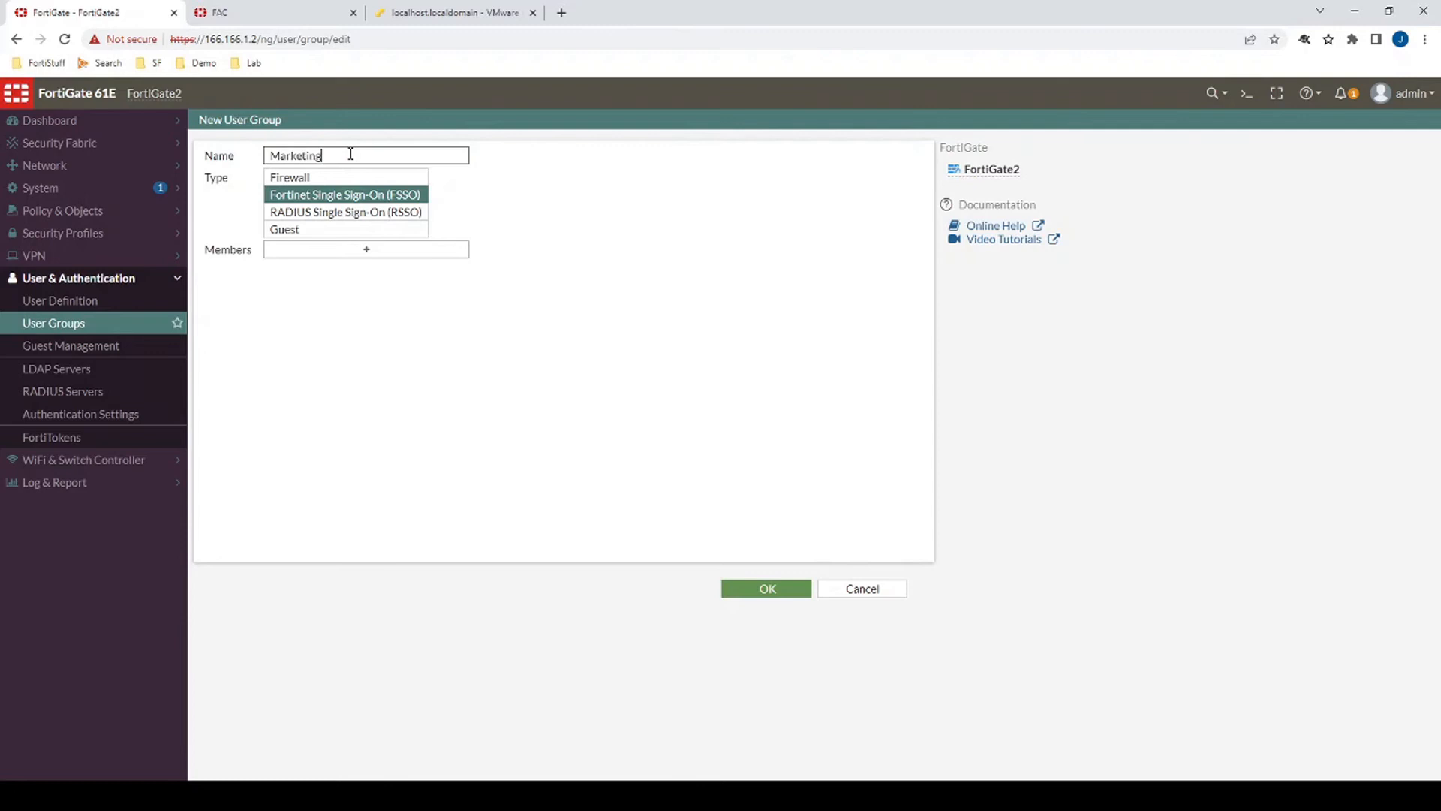
pyautogui.click(408, 258)
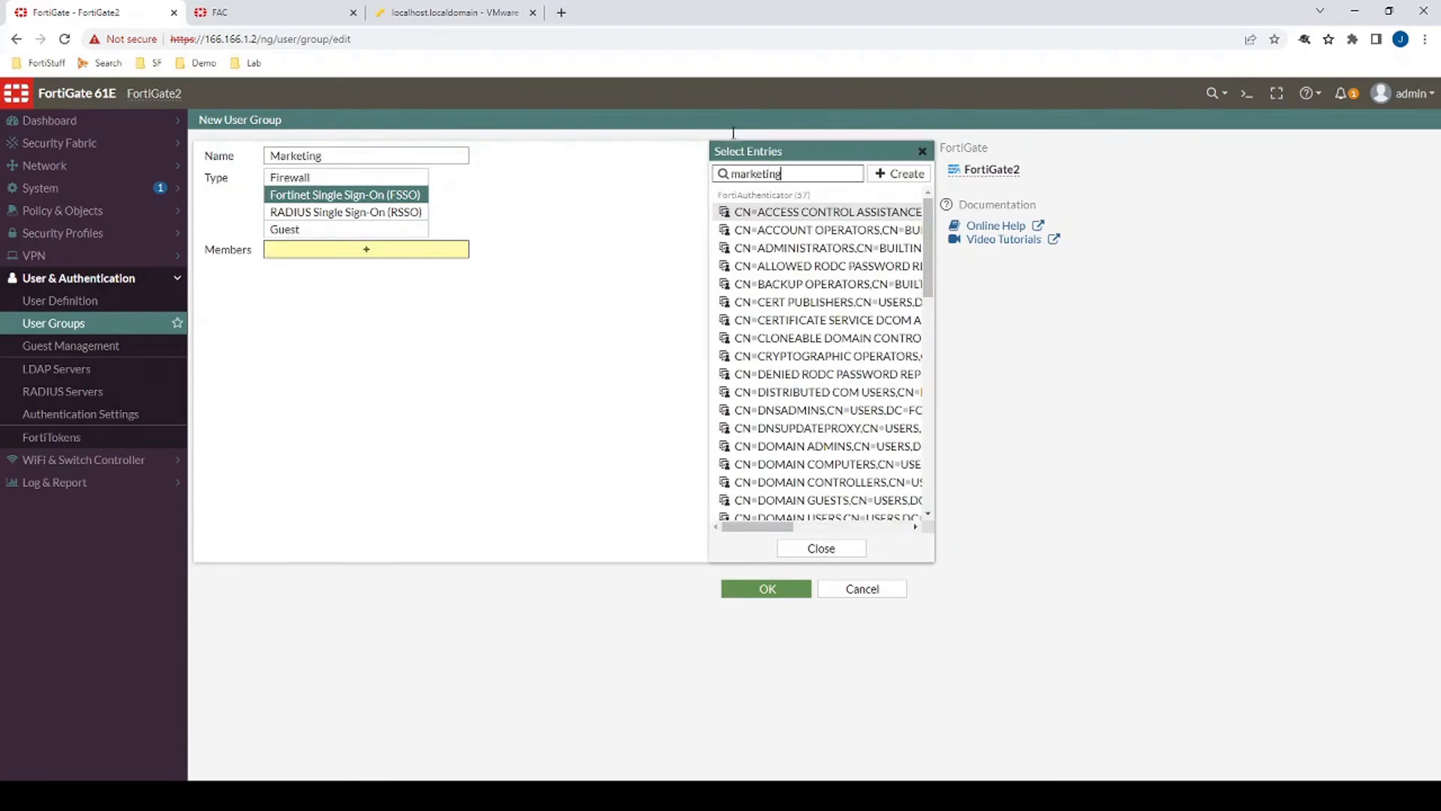
pyautogui.click(833, 211)
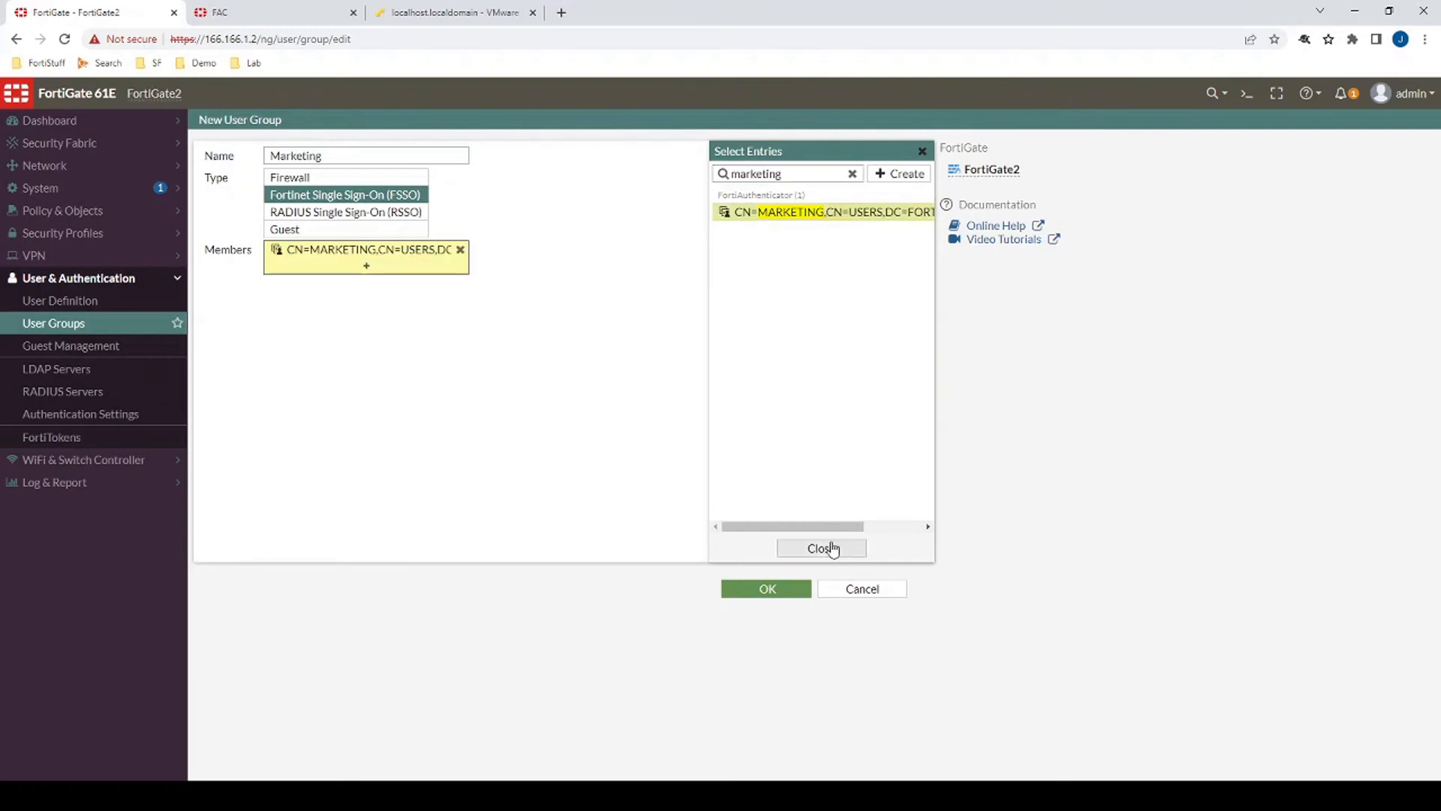
pyautogui.click(830, 548)
pyautogui.click(789, 590)
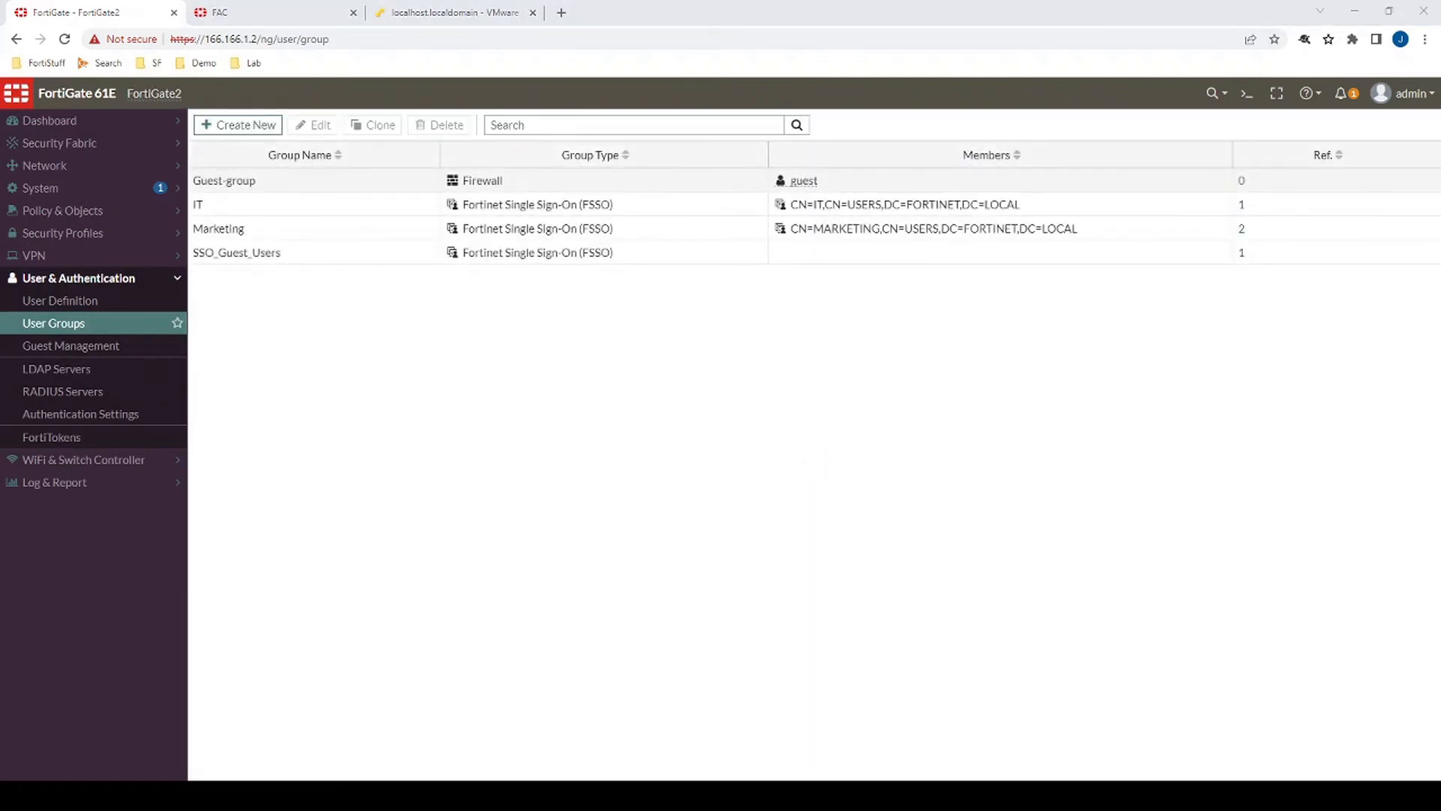
pyautogui.click(132, 211)
pyautogui.click(131, 236)
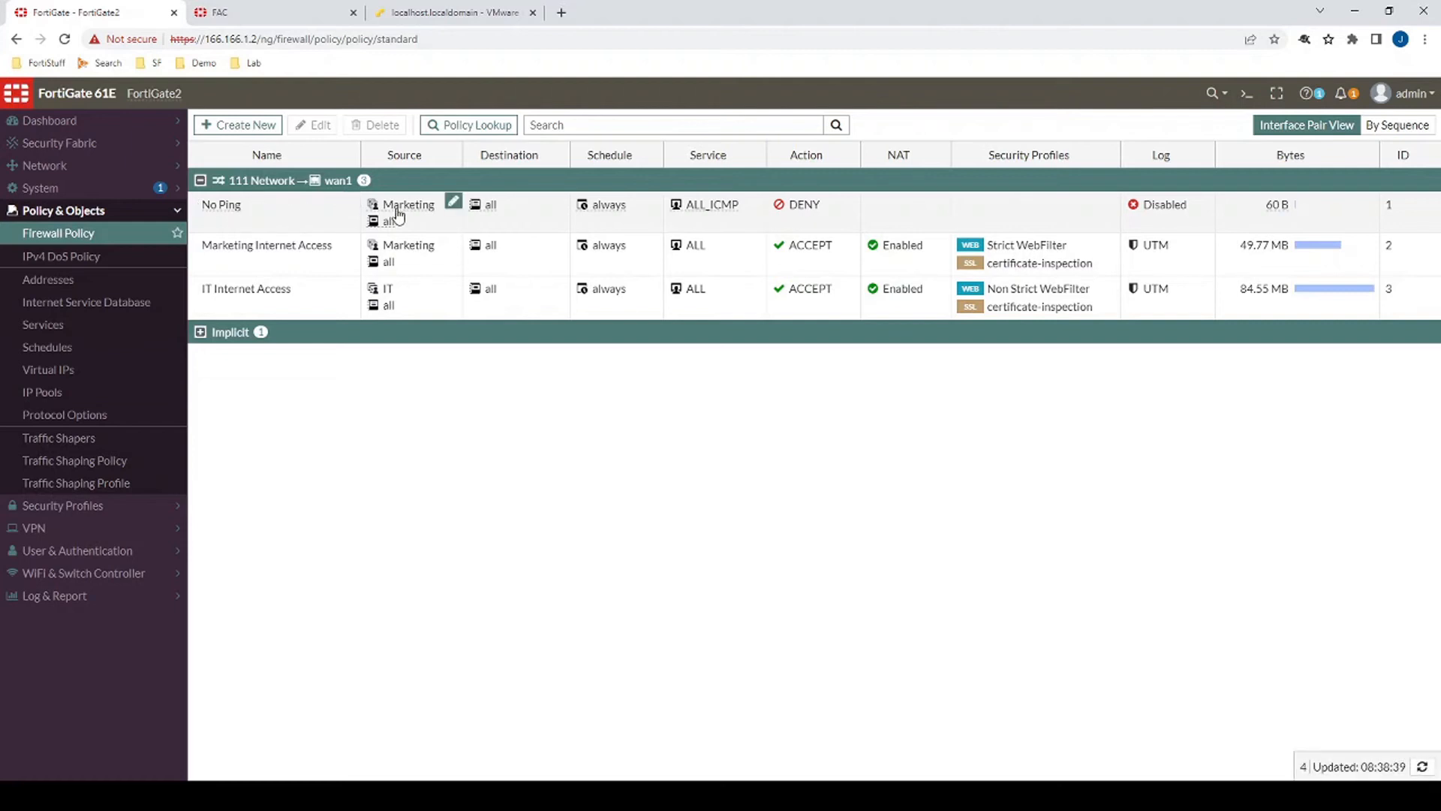
pyautogui.moveTo(405, 212)
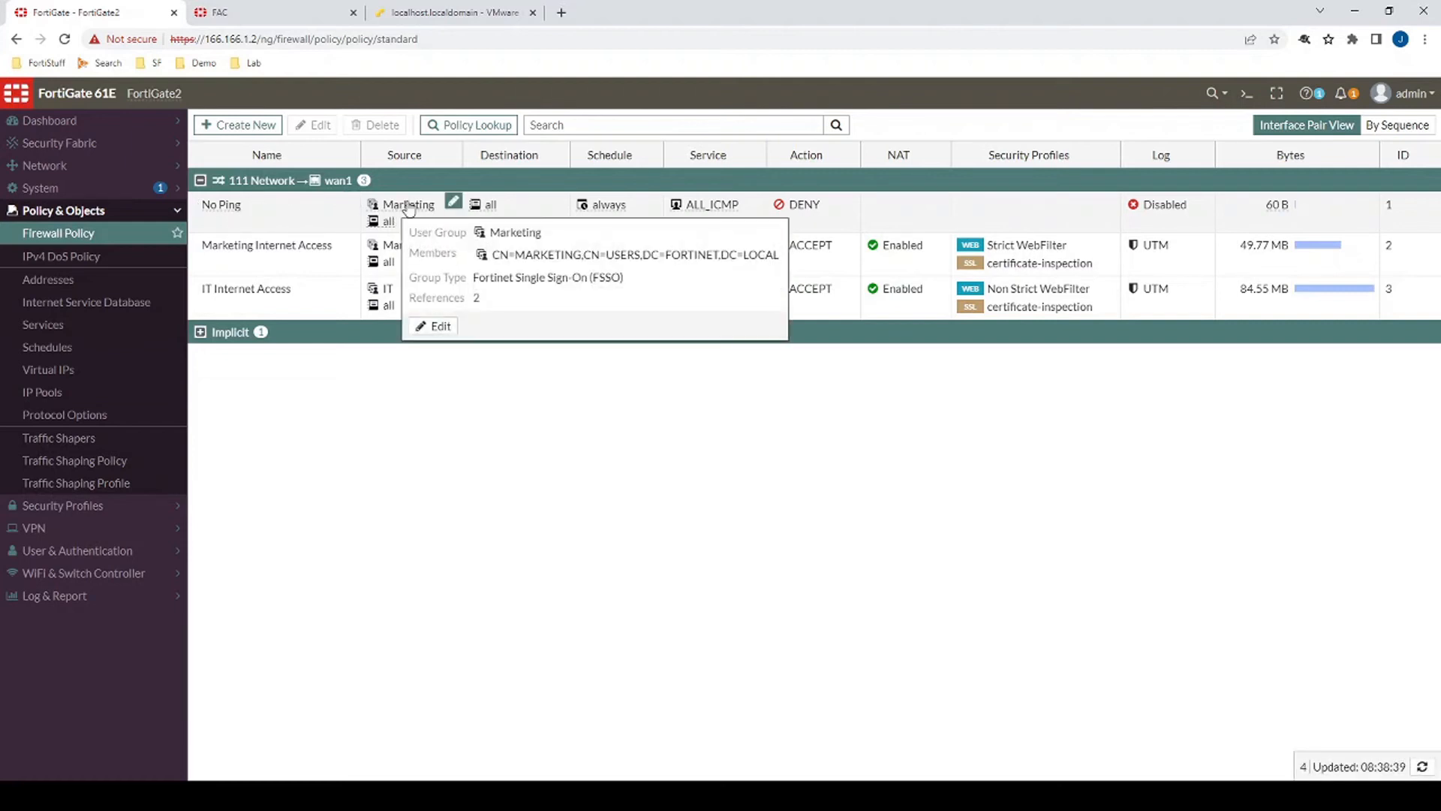
pyautogui.moveTo(704, 214)
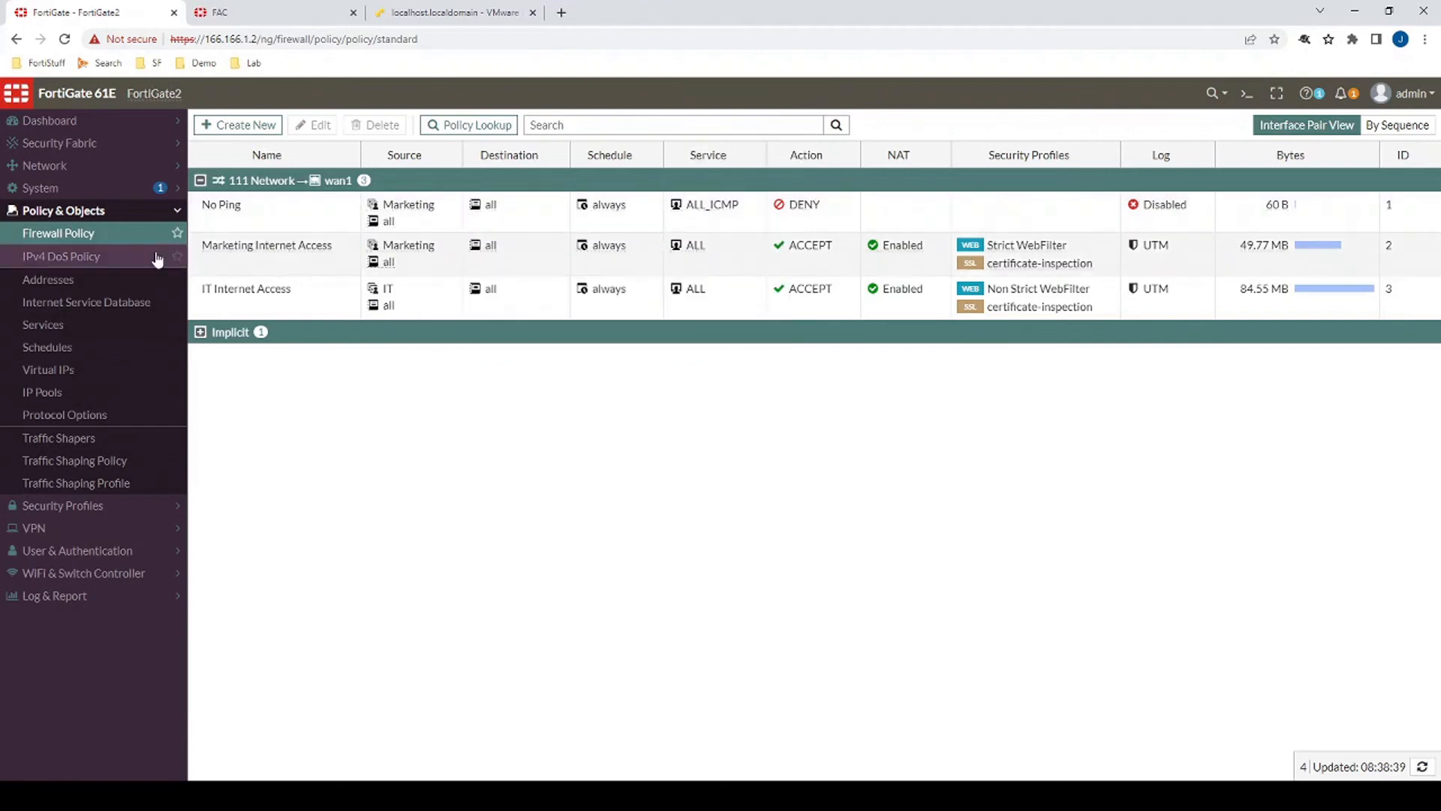
pyautogui.moveTo(236, 249)
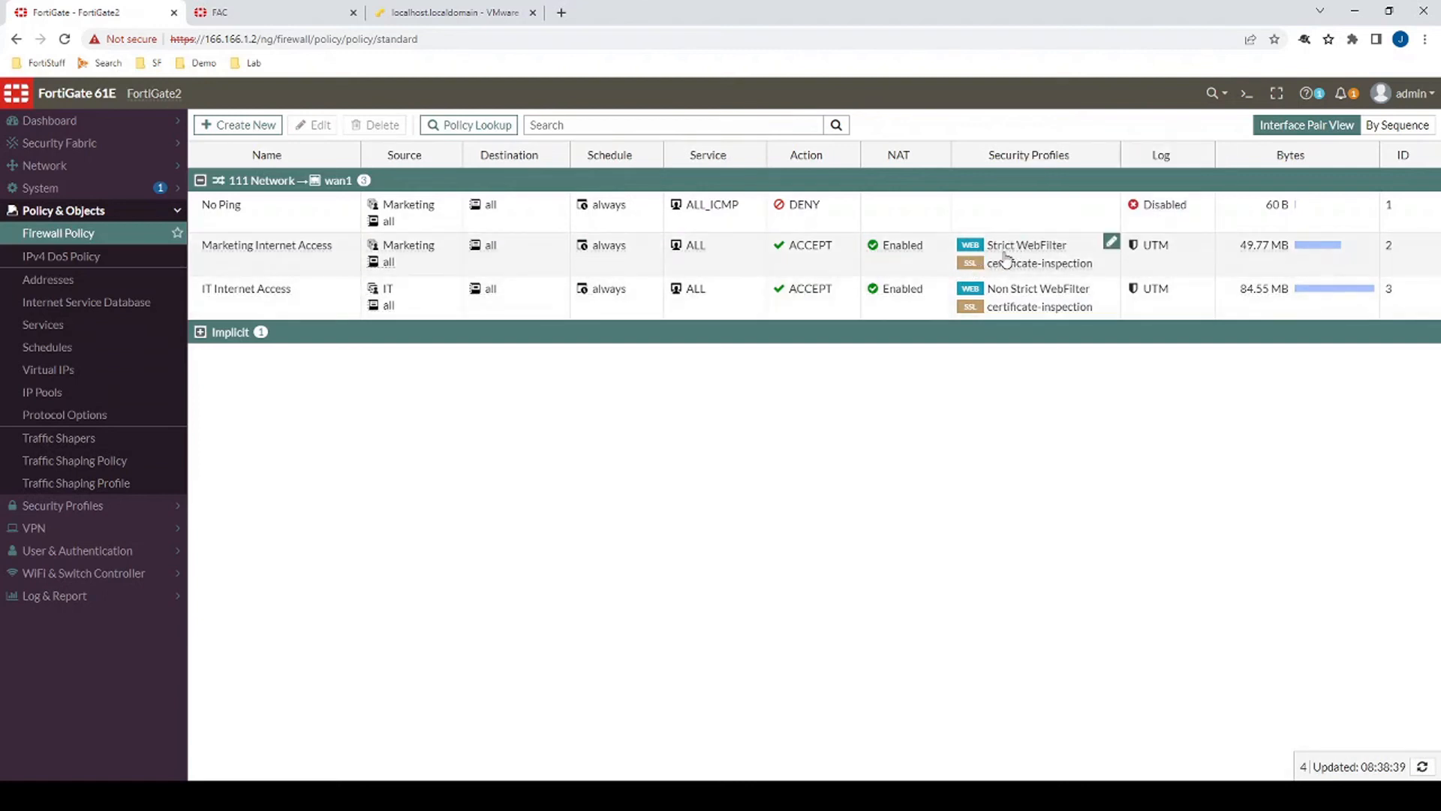
pyautogui.moveTo(1005, 258)
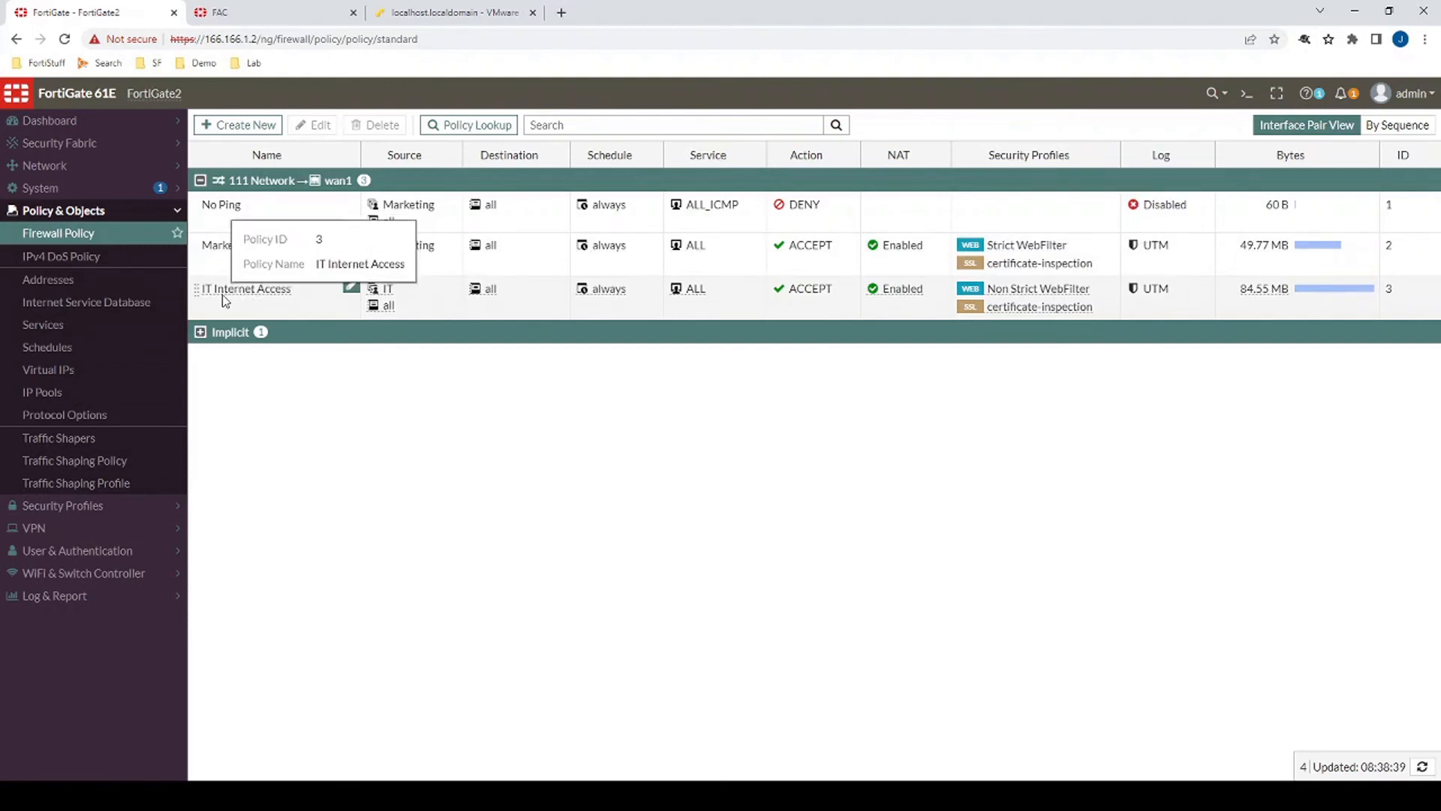
pyautogui.moveTo(385, 301)
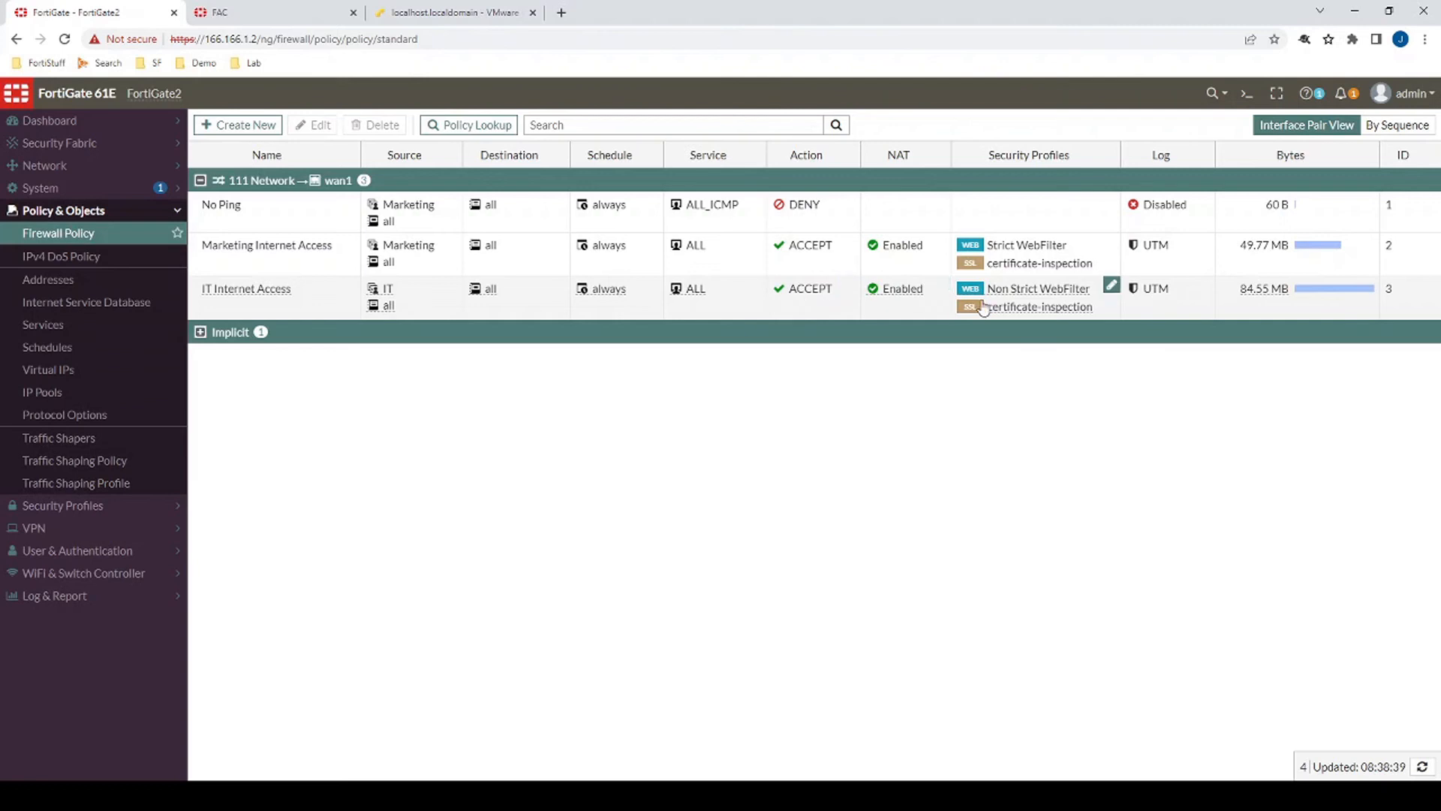
pyautogui.moveTo(1034, 295)
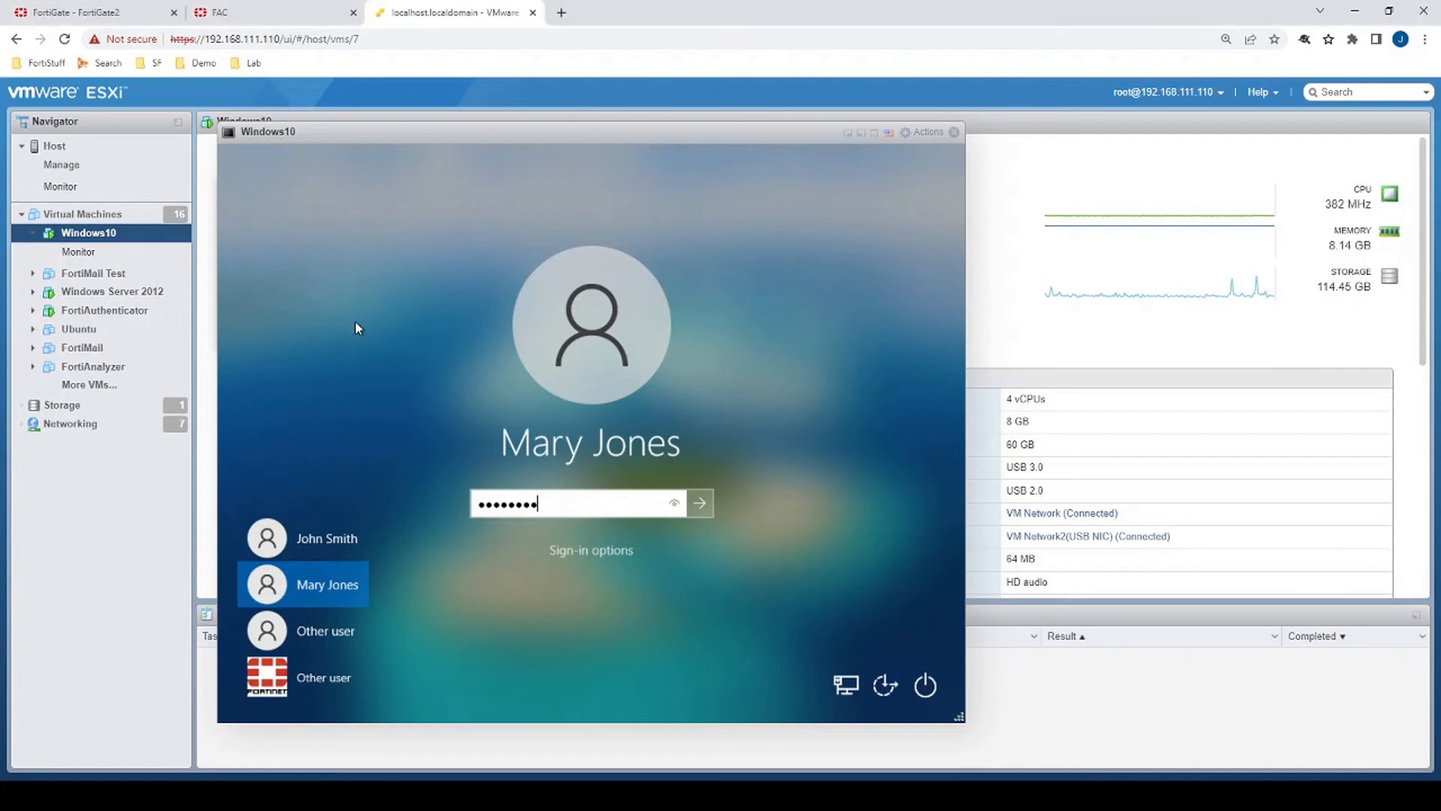
# - Sign the Marketing user into Windows and run ping 4.2.2.2 in Command Prompt
pyautogui.press('Return')
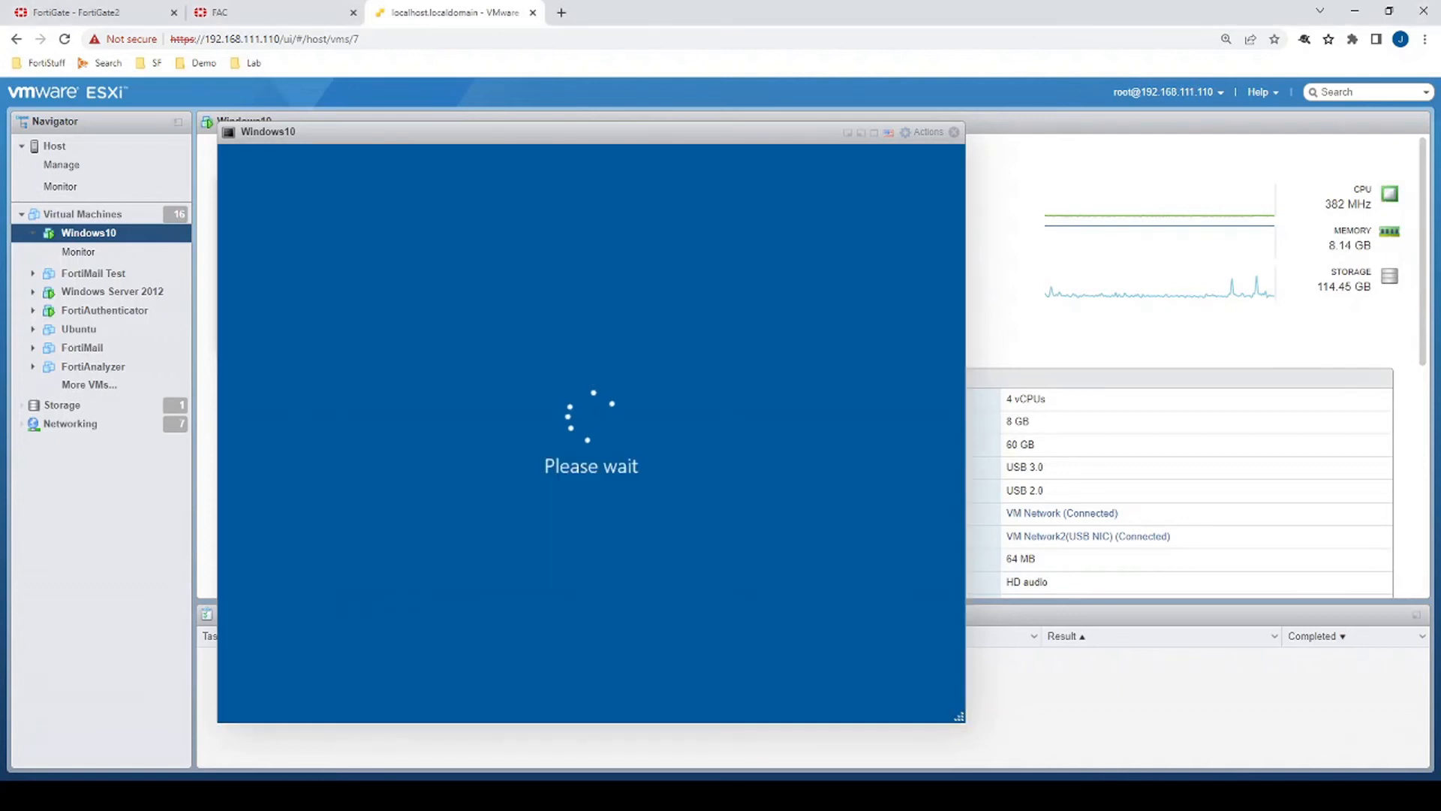
pyautogui.click(235, 705)
pyautogui.click(235, 705)
pyautogui.click(234, 705)
pyautogui.write('cmd')
pyautogui.press('Return')
pyautogui.write('ping 4.2.2.2')
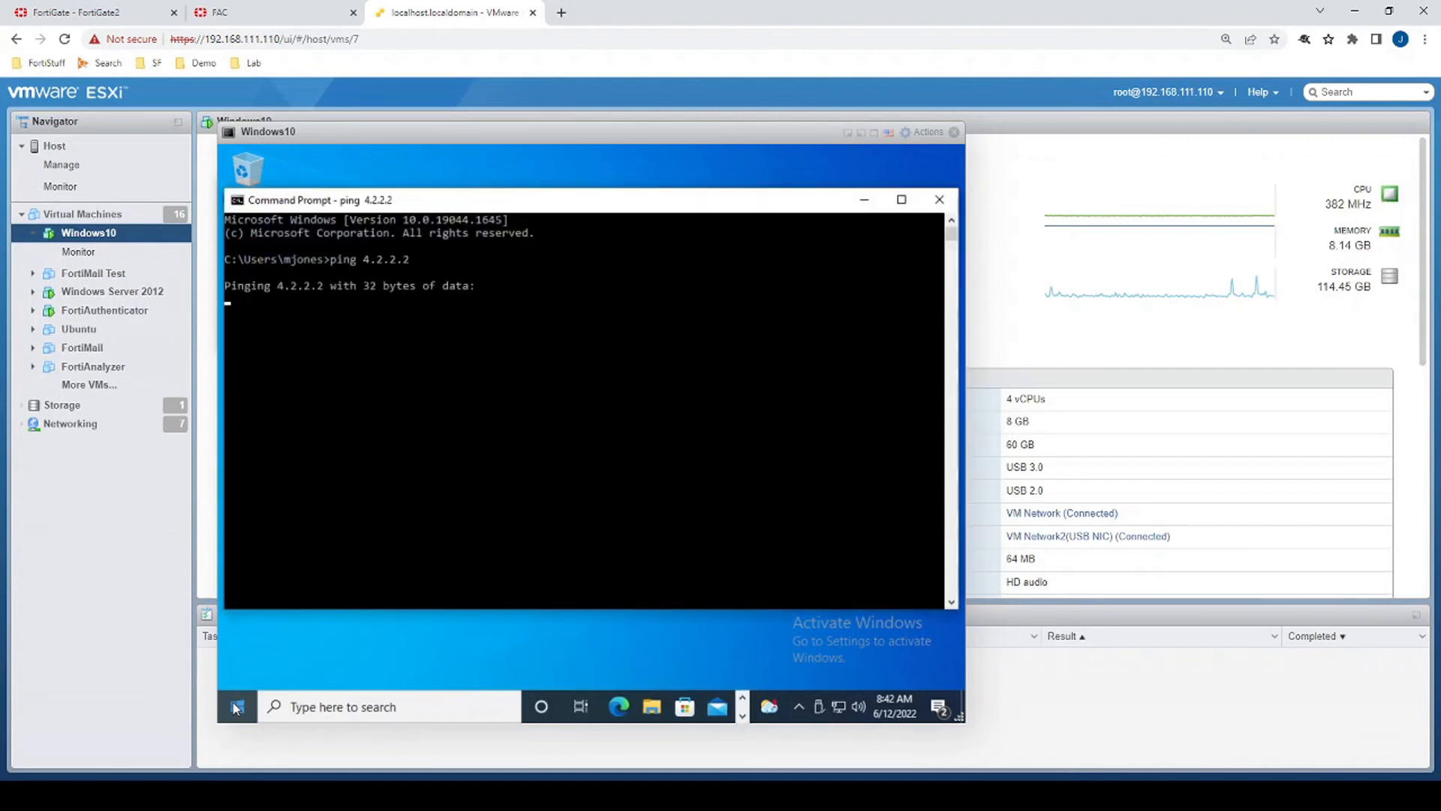
# - Launch the browser and load drizly.com to test the web filter block
pyautogui.click(235, 717)
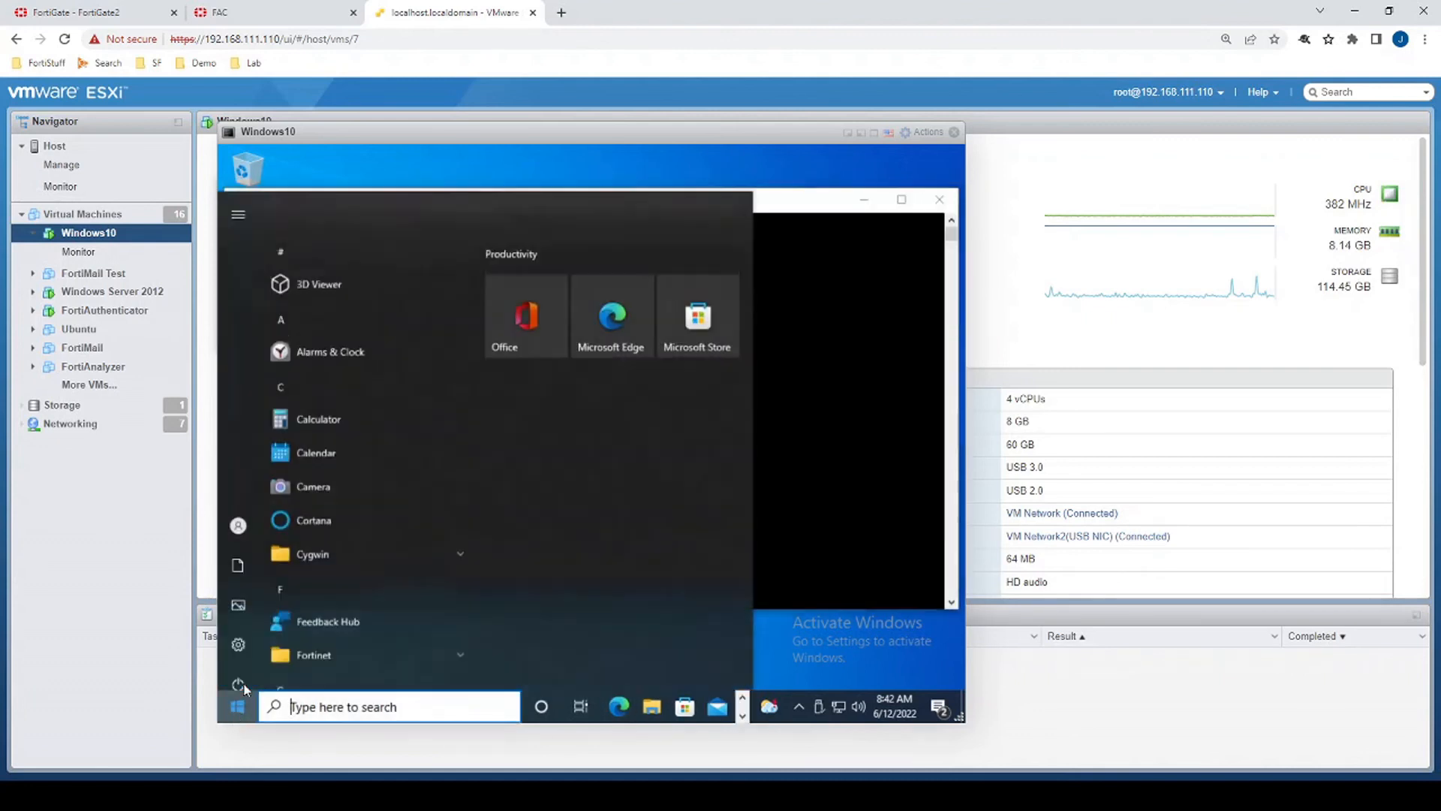
pyautogui.write('cmd')
pyautogui.press('Return')
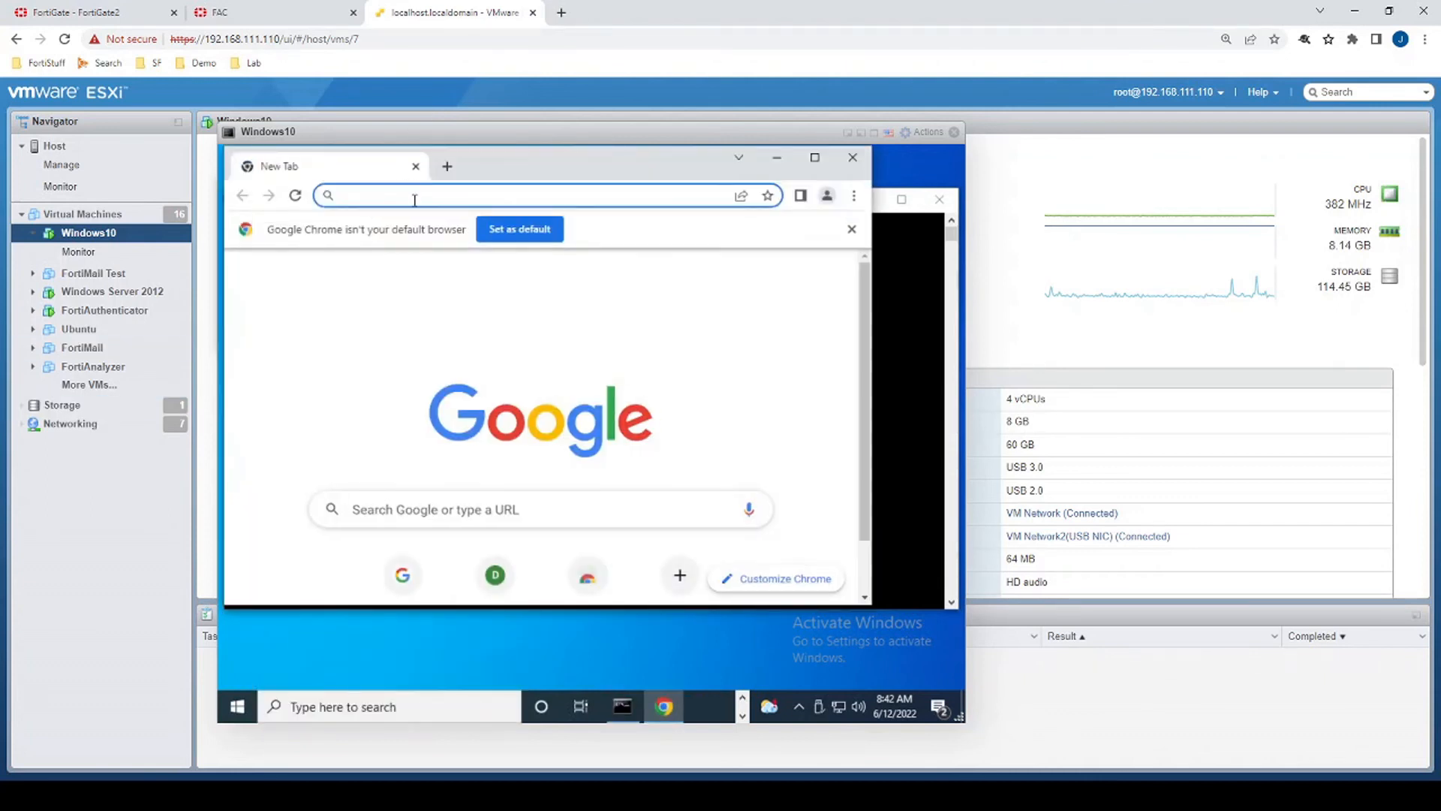
pyautogui.write('drizly.com')
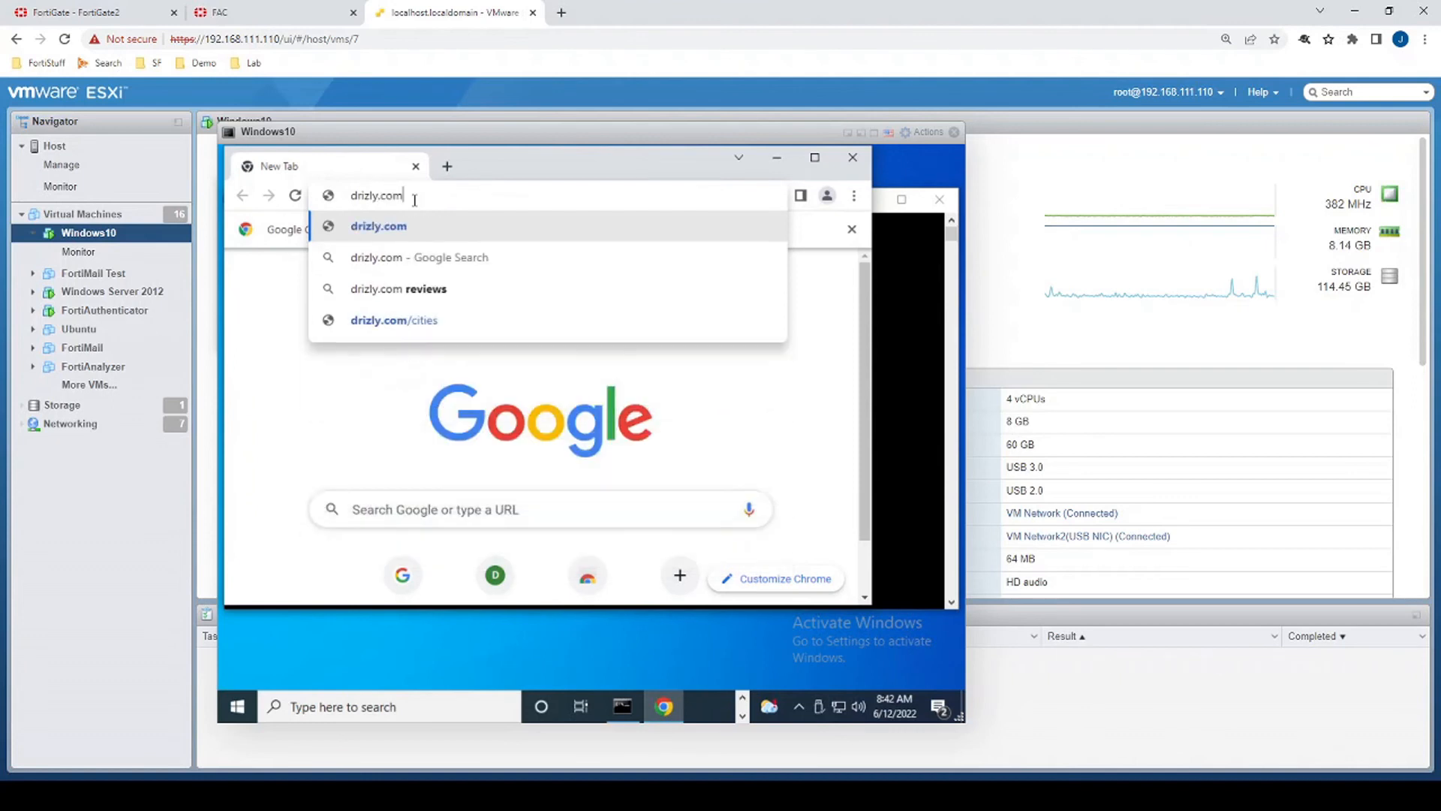
pyautogui.press('Return')
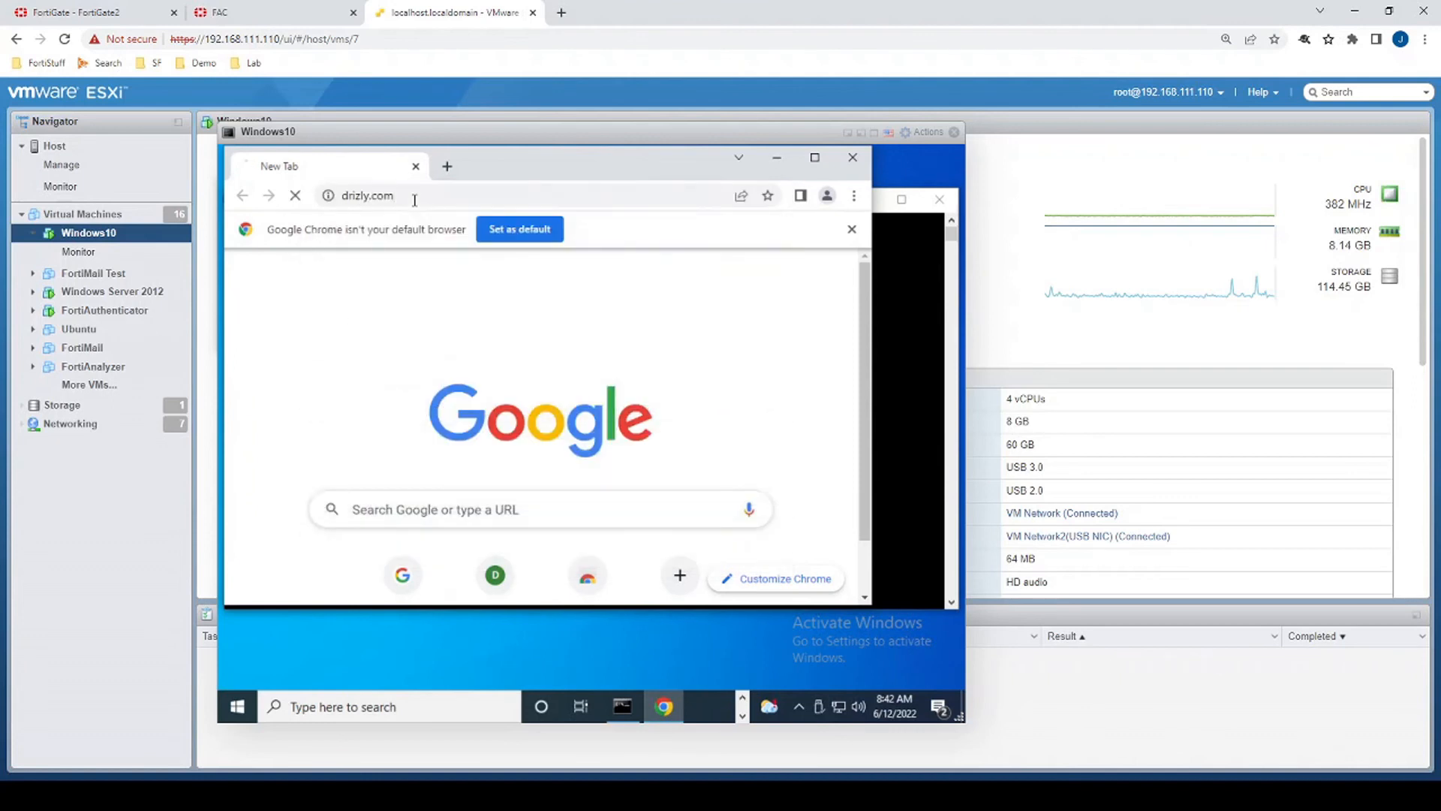
pyautogui.scroll(-3, 506, 478)
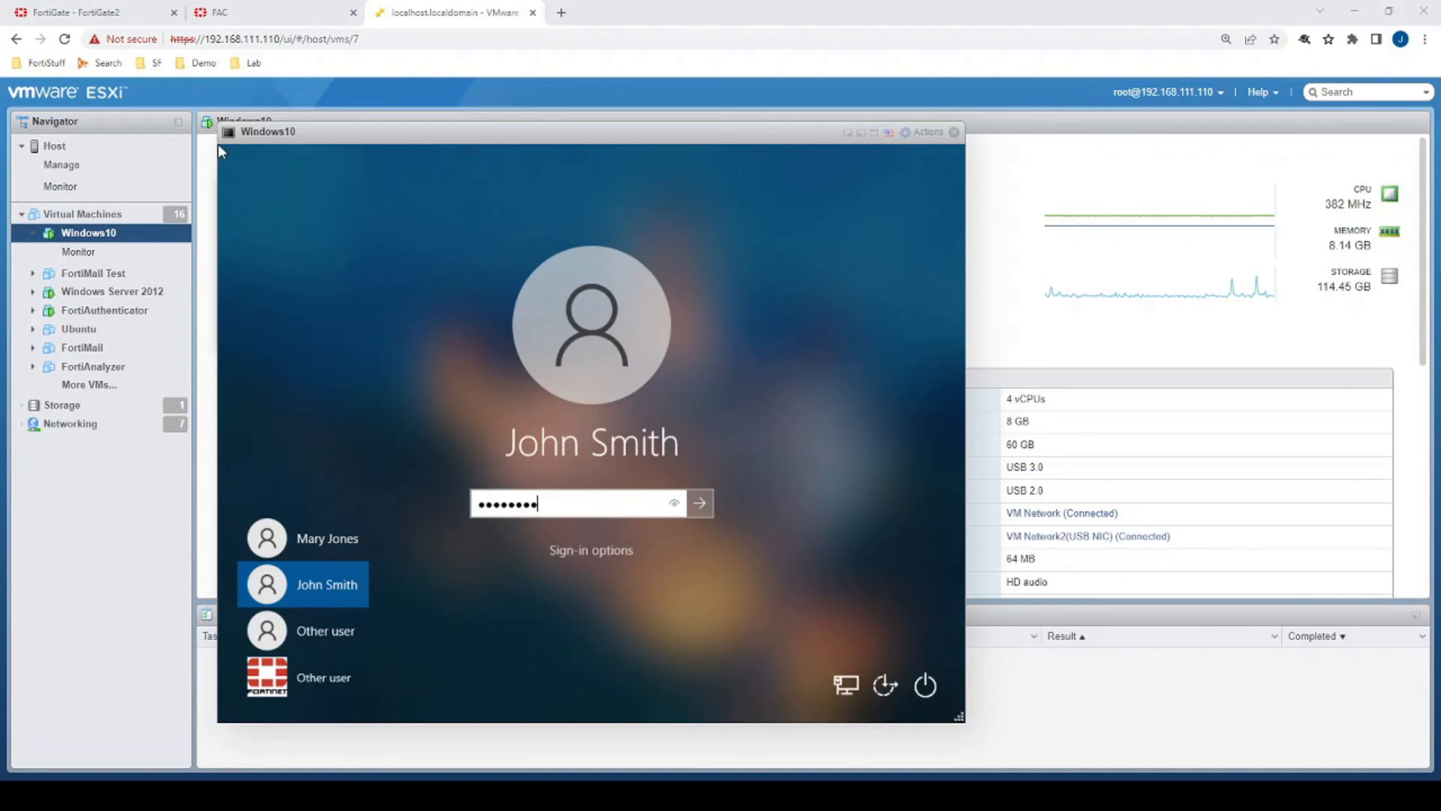
# - Sign the IT user into Windows and ping 4.2.2.2, stopping after the first reply
pyautogui.press('Return')
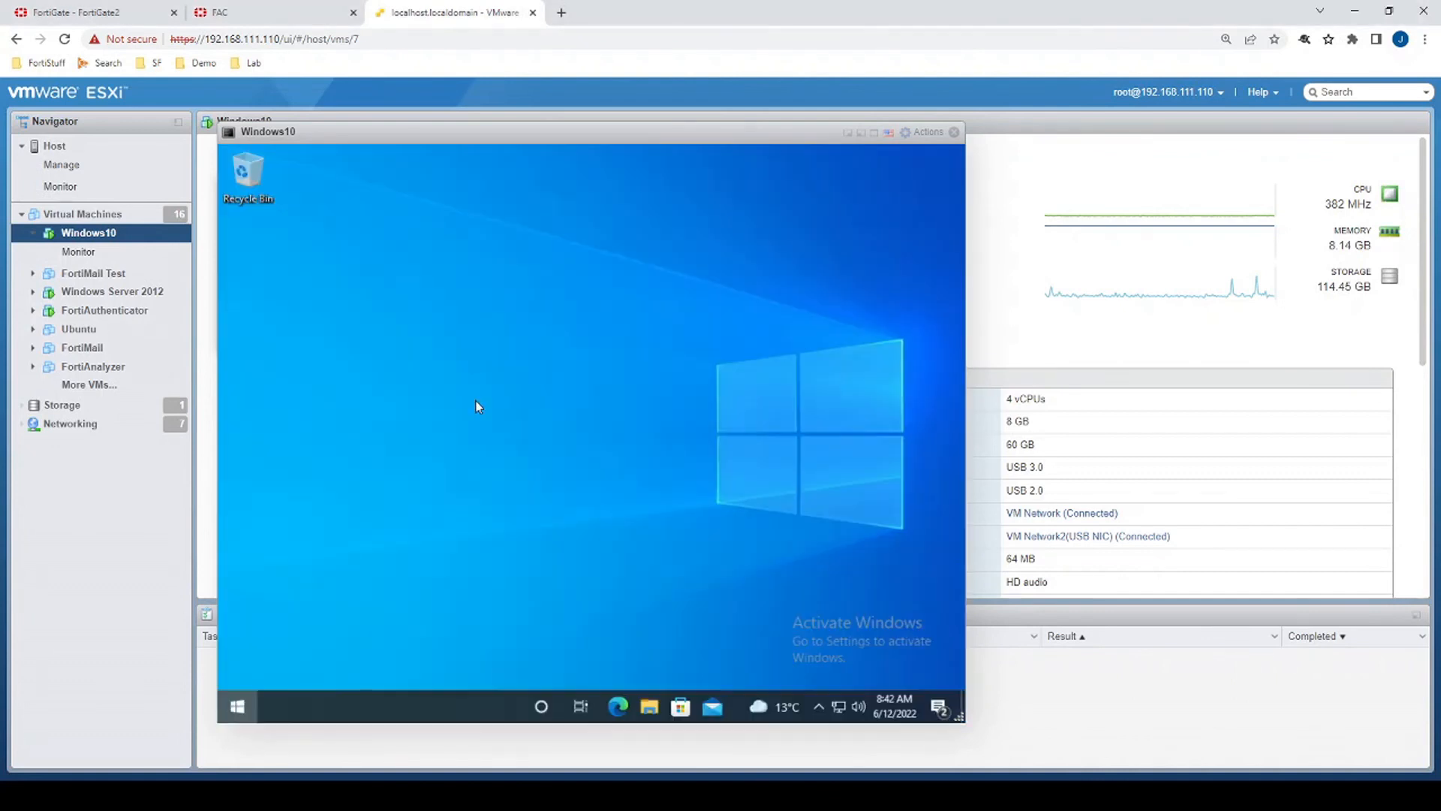
pyautogui.click(238, 709)
pyautogui.click(245, 719)
pyautogui.click(242, 710)
pyautogui.write('cmd')
pyautogui.press('Return')
pyautogui.write('ping 4.2.2.2')
pyautogui.press('Return')
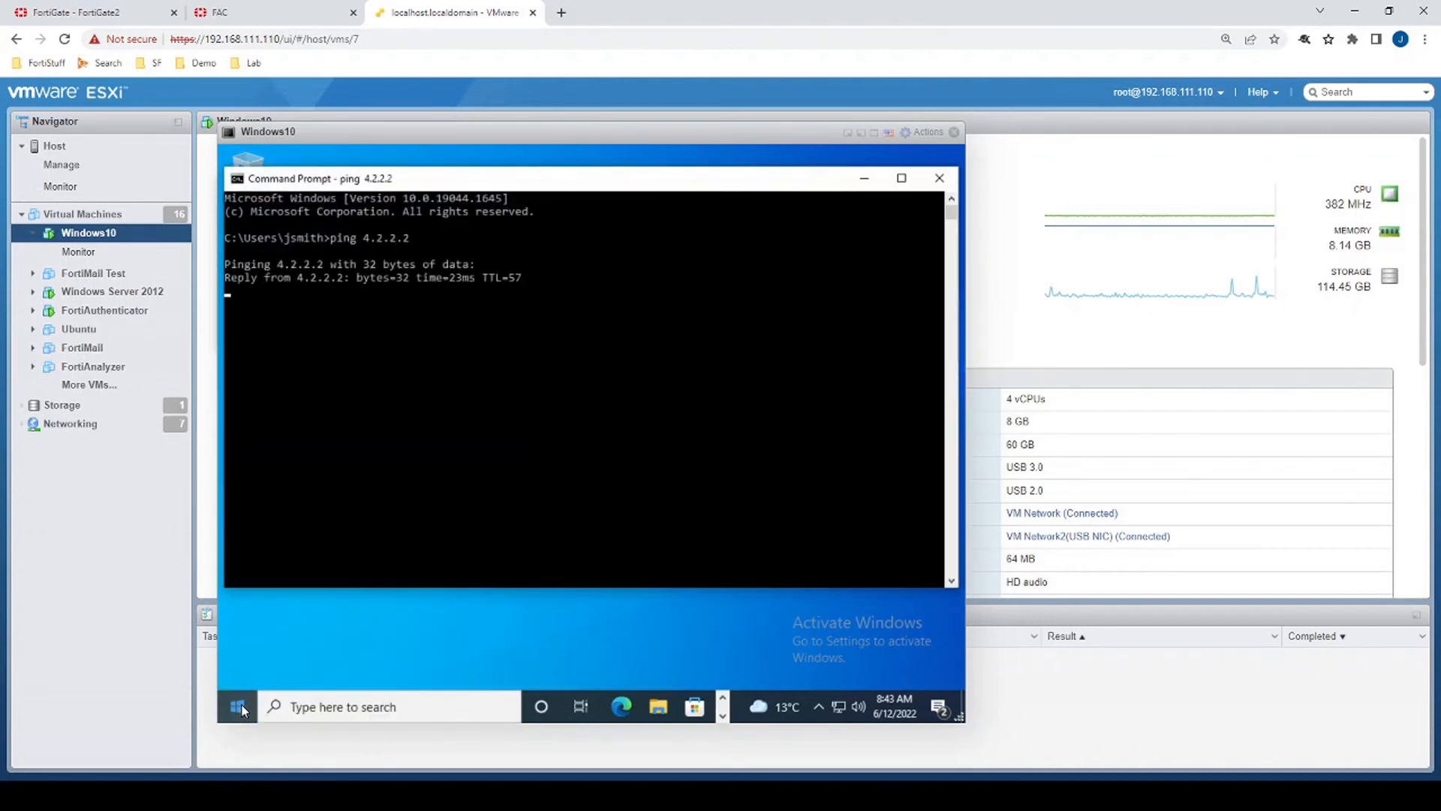
pyautogui.hotkey('ctrl', 'c')
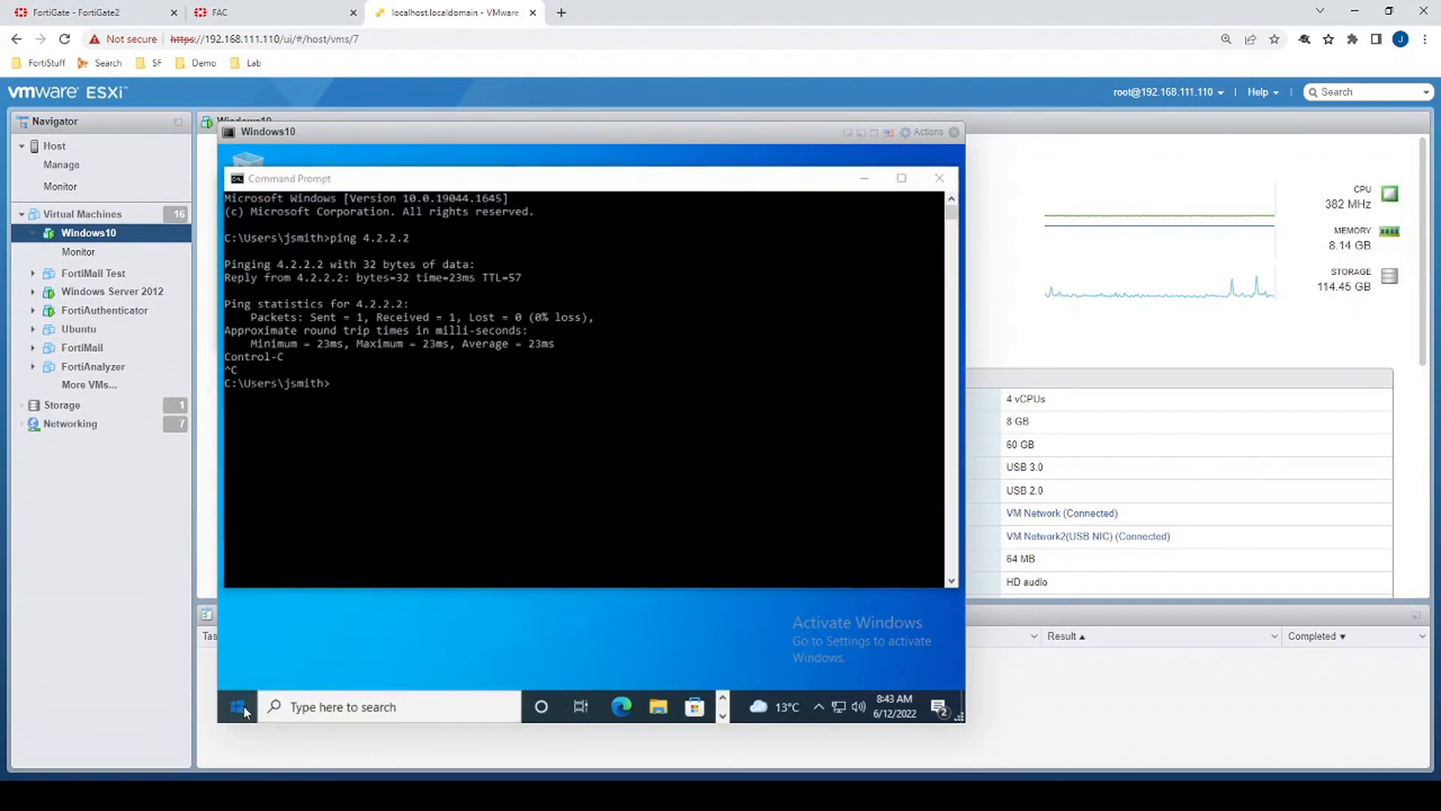
# - Launch Google Chrome and load drizly.com
pyautogui.click(240, 707)
pyautogui.write('chrome')
pyautogui.press('Return')
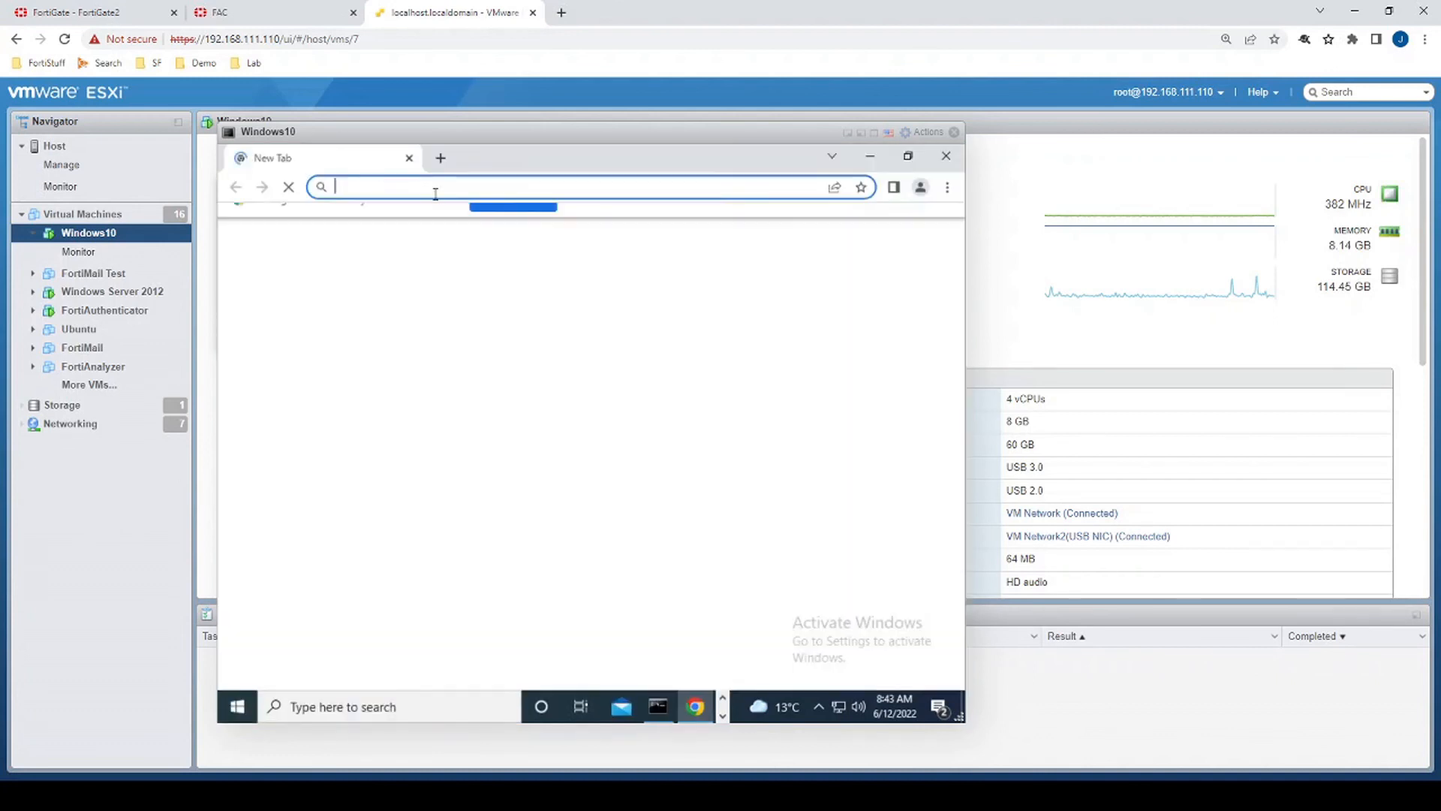
pyautogui.write('drizl')
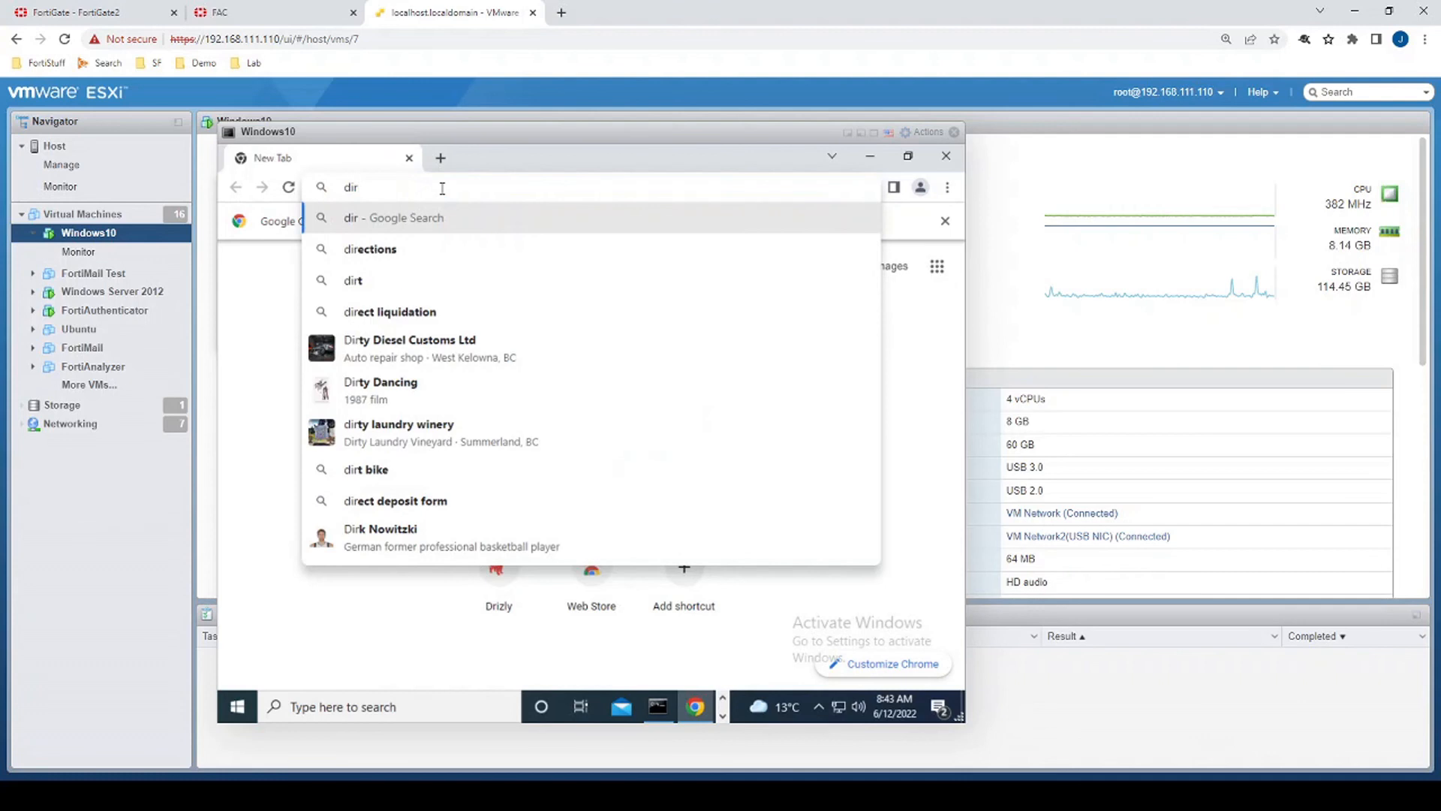
pyautogui.write('y.com')
pyautogui.press('BackSpace')
pyautogui.press('BackSpace')
pyautogui.press('BackSpace')
pyautogui.write('.')
pyautogui.press('Return')
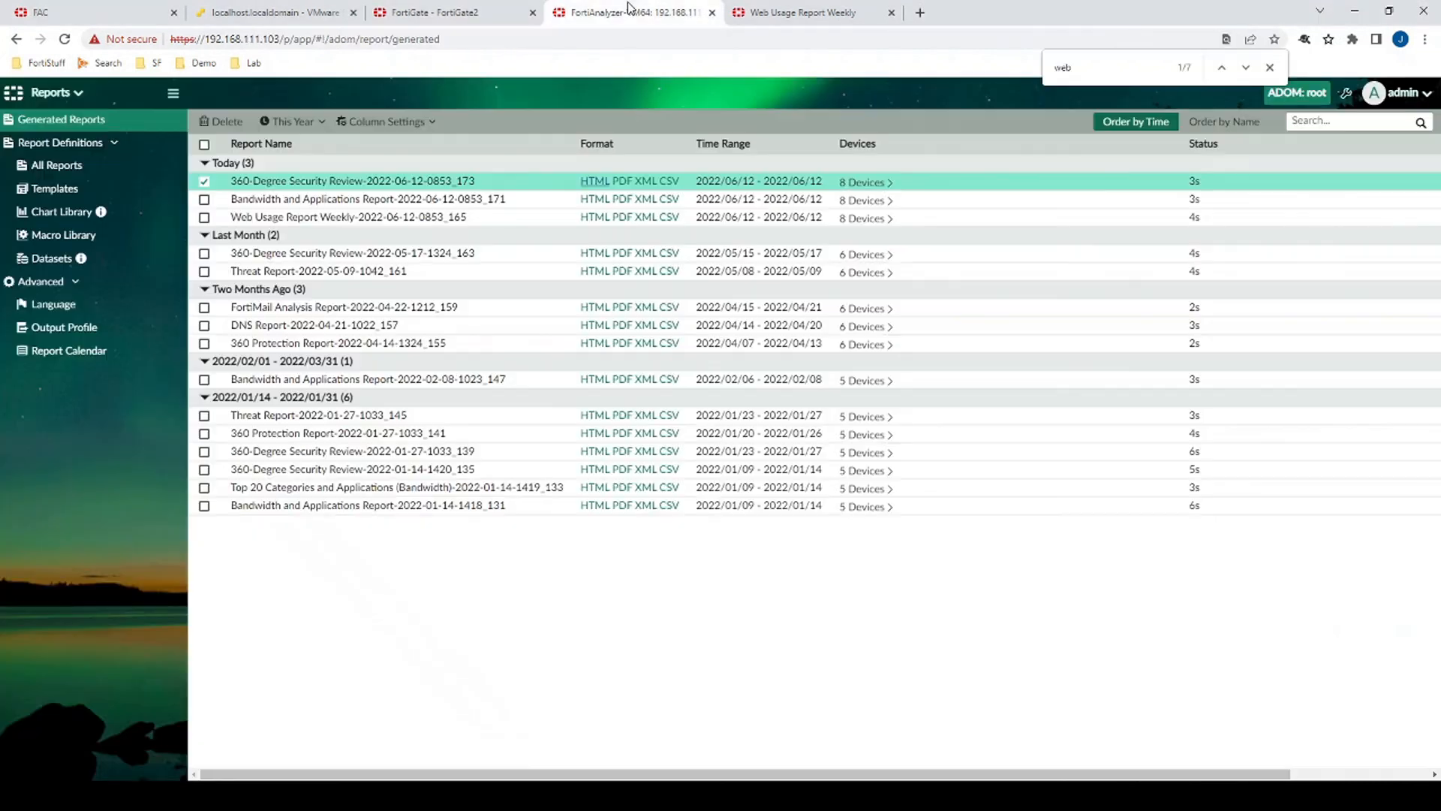
pyautogui.click(628, 10)
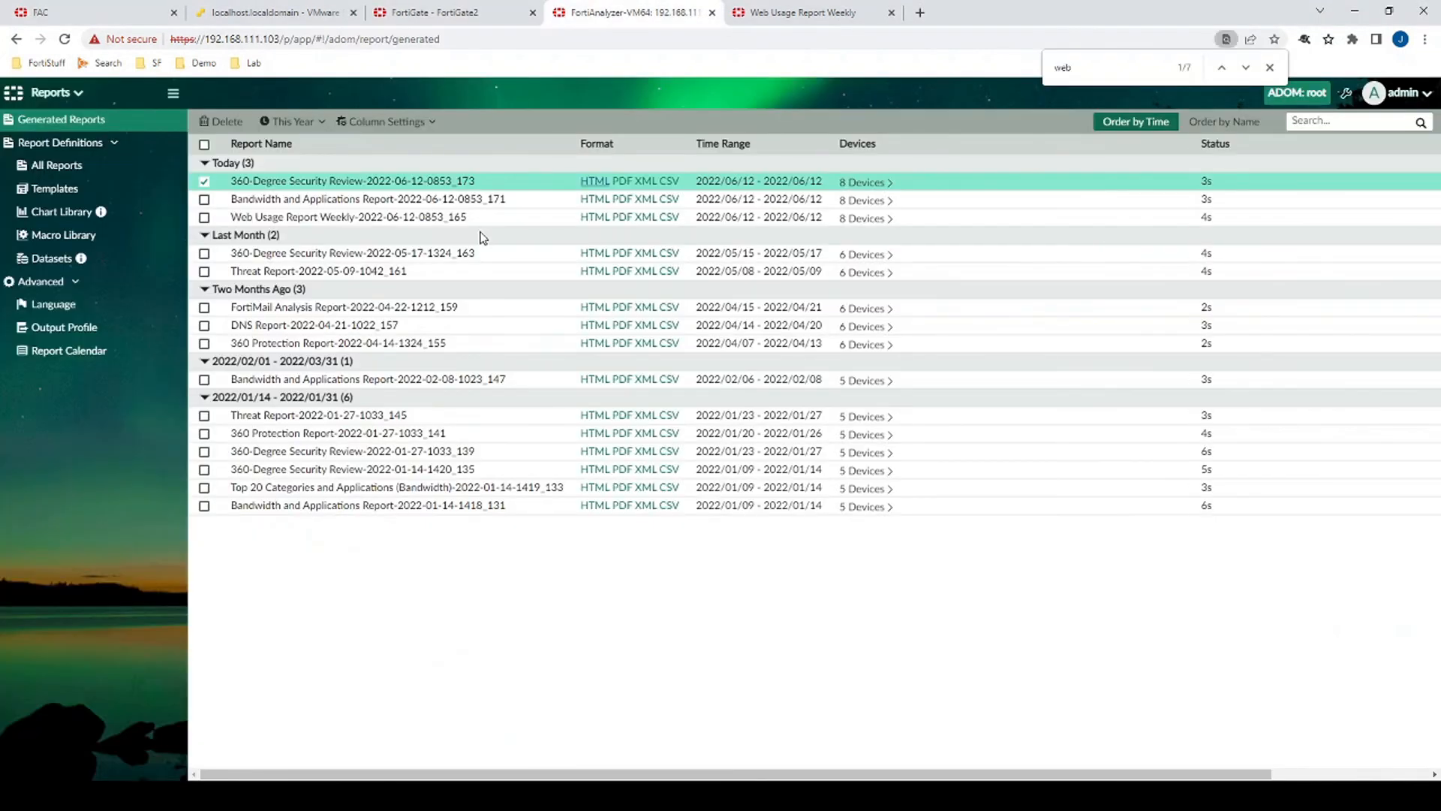
pyautogui.click(428, 13)
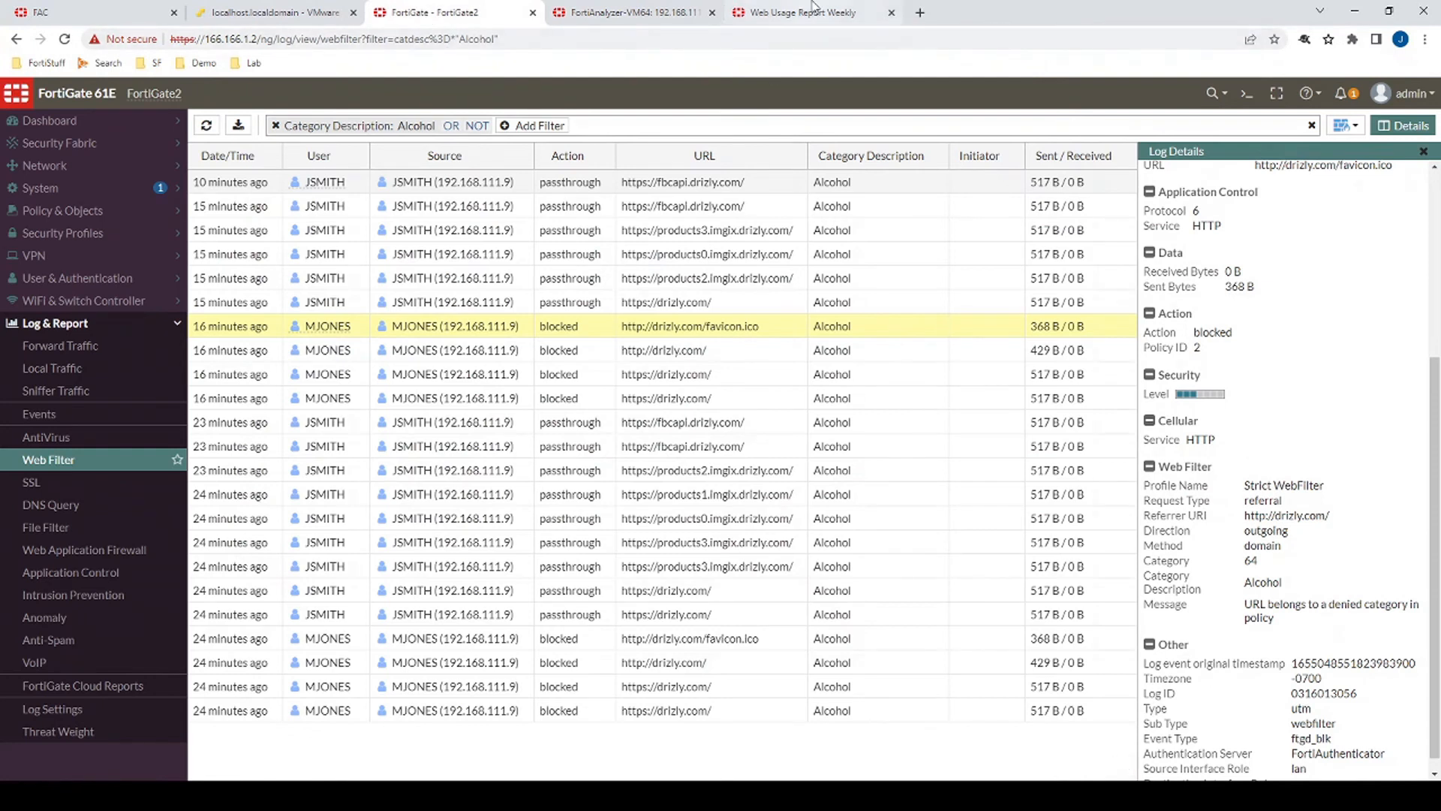
pyautogui.click(814, 12)
# - Scroll the Web Usage Report Weekly, highlighting the most active, top bandwidth and most blocked users
pyautogui.scroll(20, 821, 427)
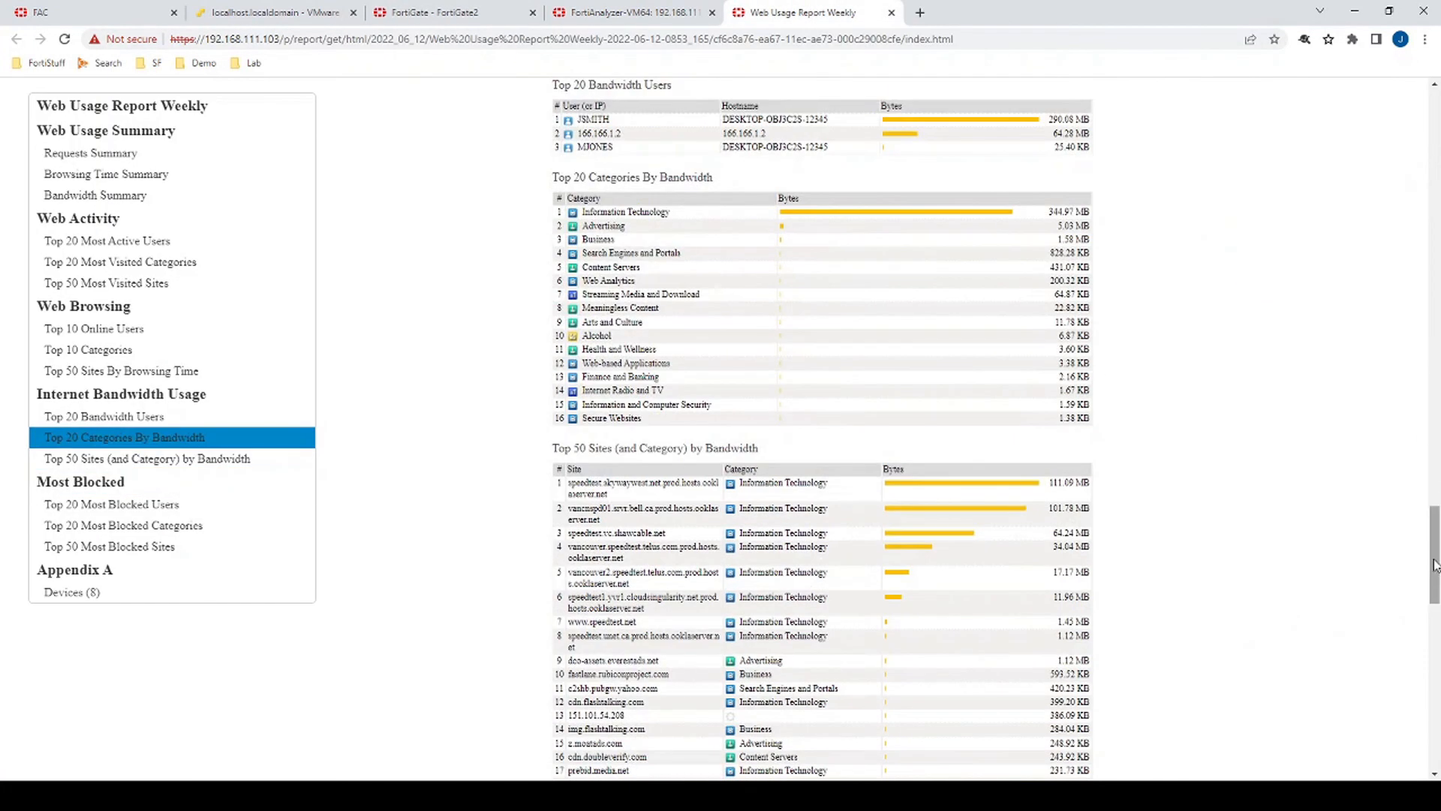
pyautogui.moveTo(1434, 567); pyautogui.dragTo(1438, 33)
pyautogui.scroll(-5, 931, 237)
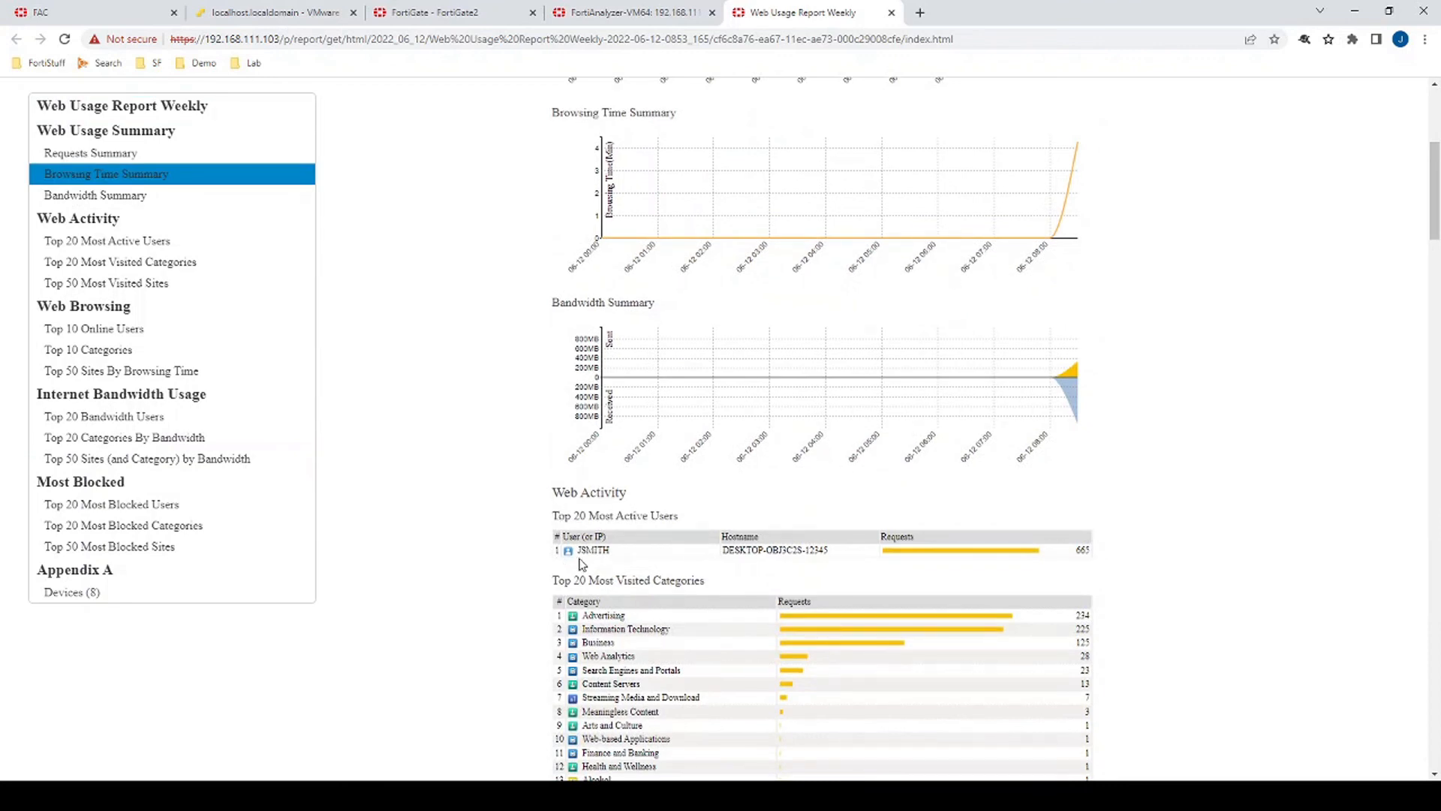
pyautogui.moveTo(580, 552); pyautogui.dragTo(621, 559)
pyautogui.moveTo(1437, 237); pyautogui.dragTo(1438, 394)
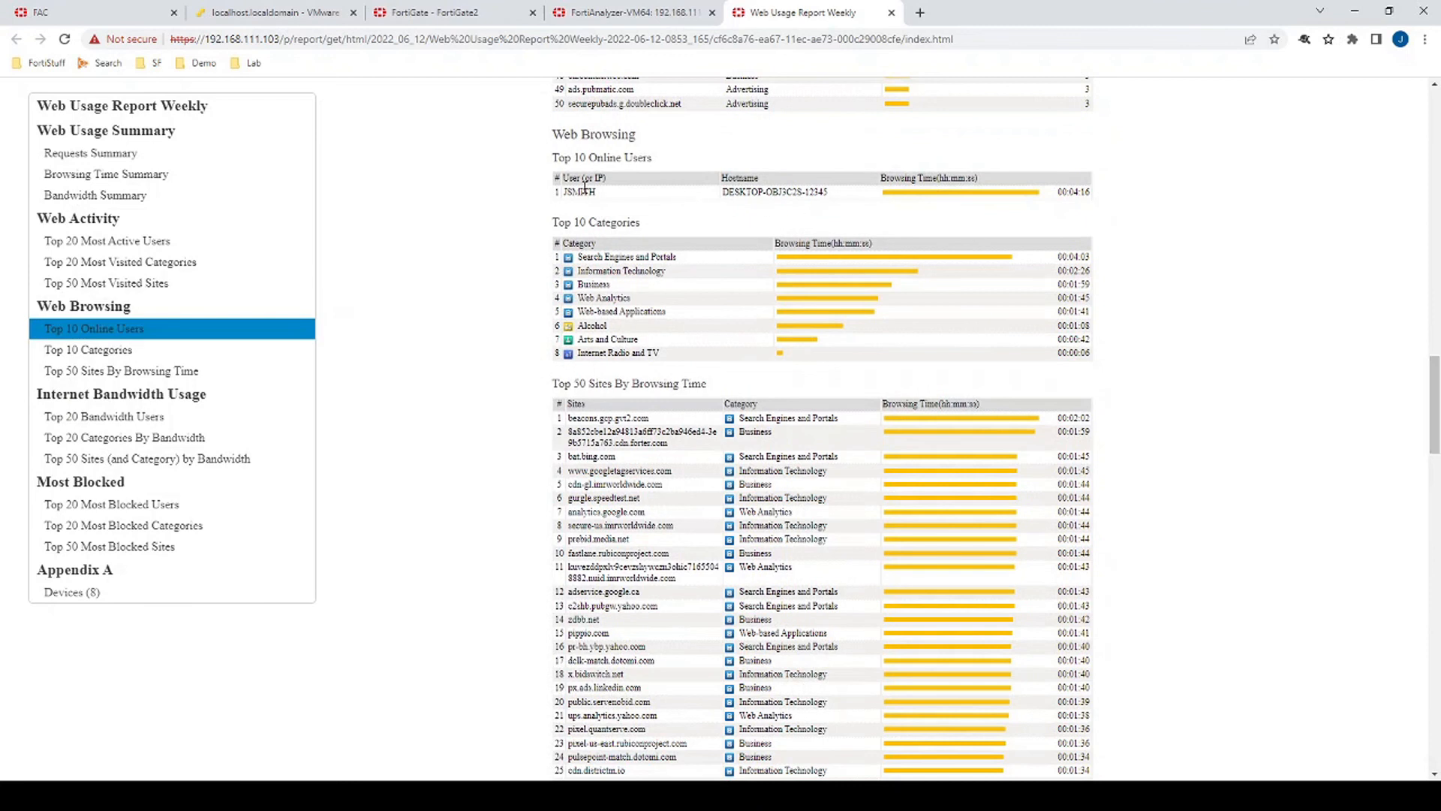
pyautogui.moveTo(568, 195); pyautogui.dragTo(669, 200)
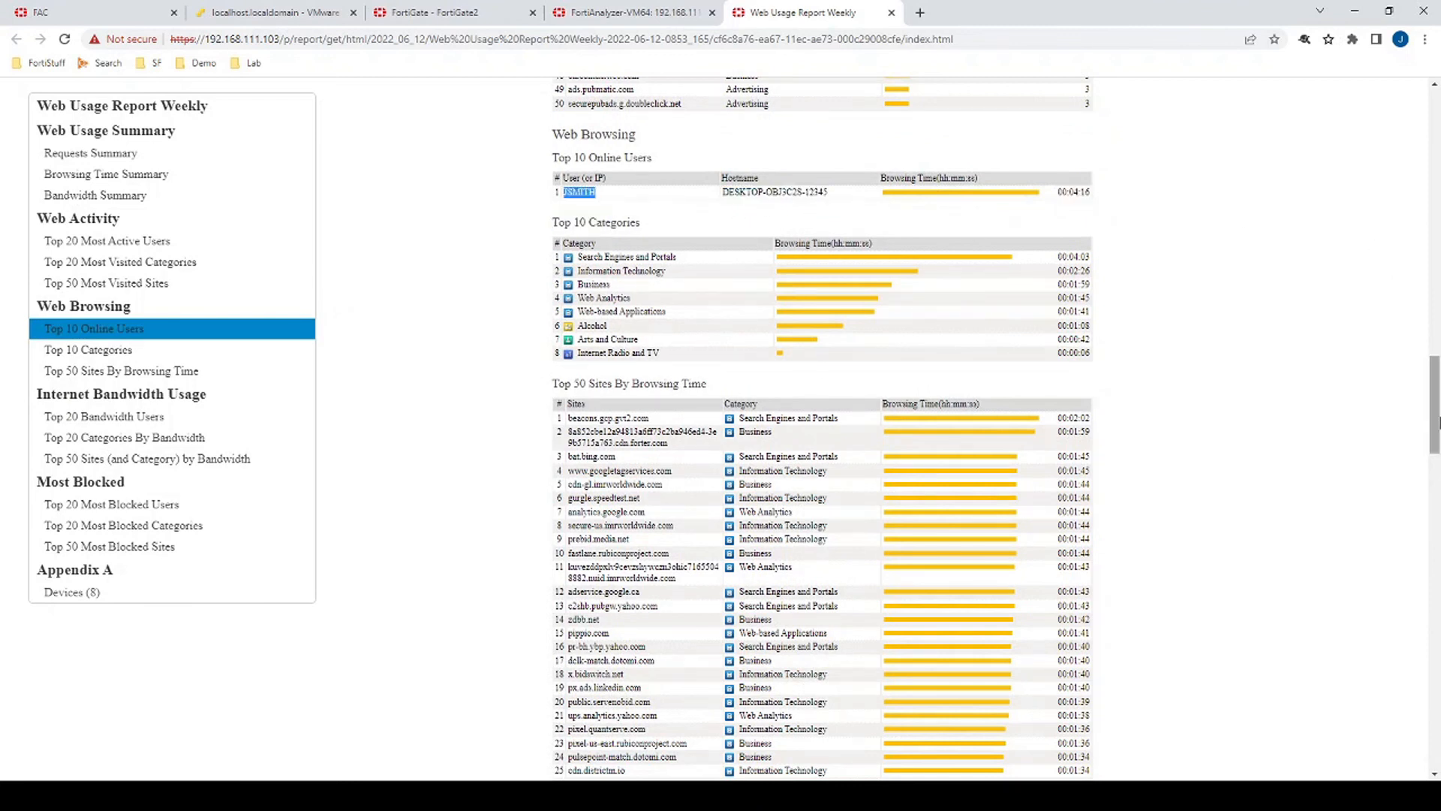
pyautogui.moveTo(1437, 425); pyautogui.dragTo(1436, 536)
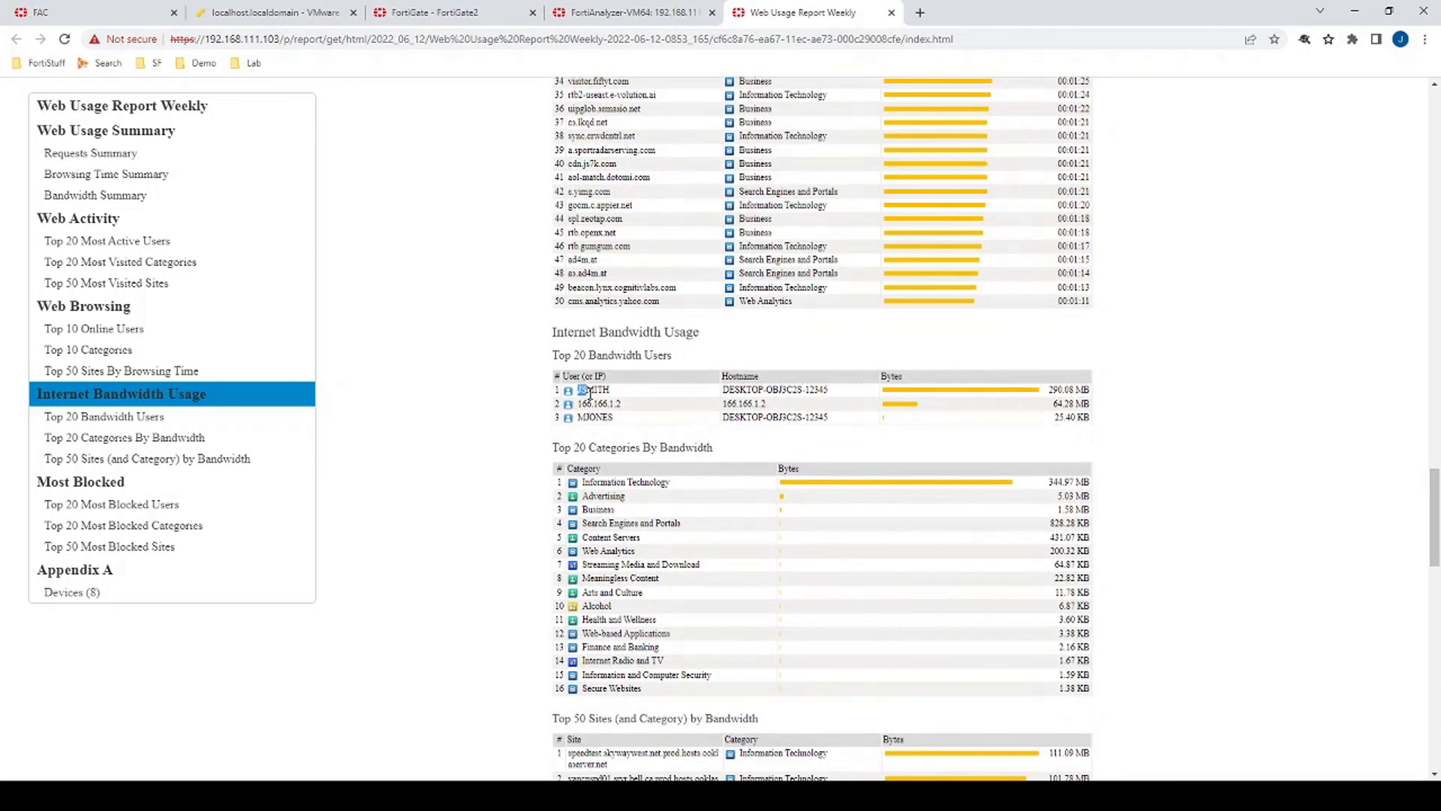
pyautogui.moveTo(590, 417); pyautogui.dragTo(837, 423)
pyautogui.moveTo(1435, 517); pyautogui.dragTo(1437, 681)
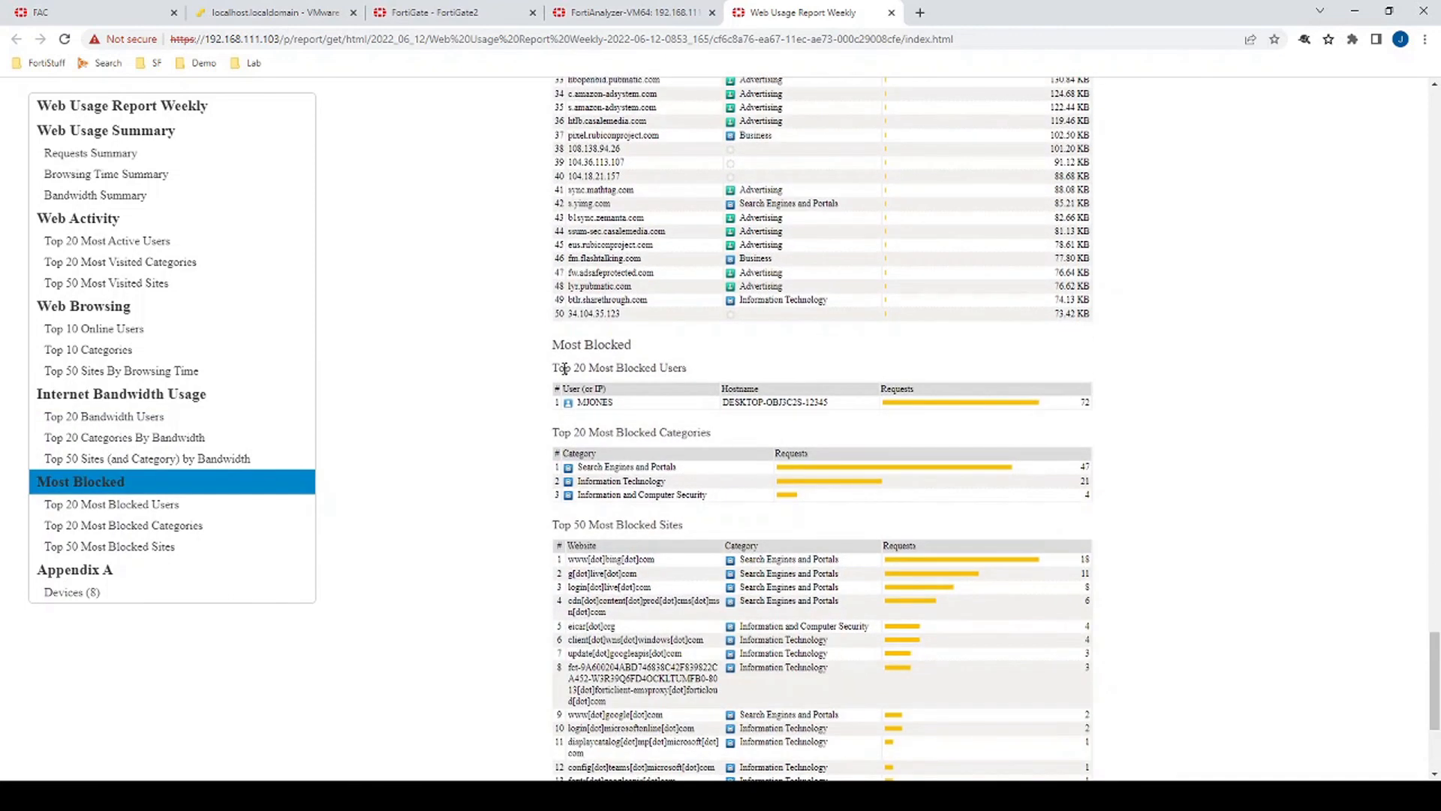
pyautogui.moveTo(580, 409); pyautogui.dragTo(839, 408)
pyautogui.moveTo(1074, 400); pyautogui.dragTo(1088, 403)
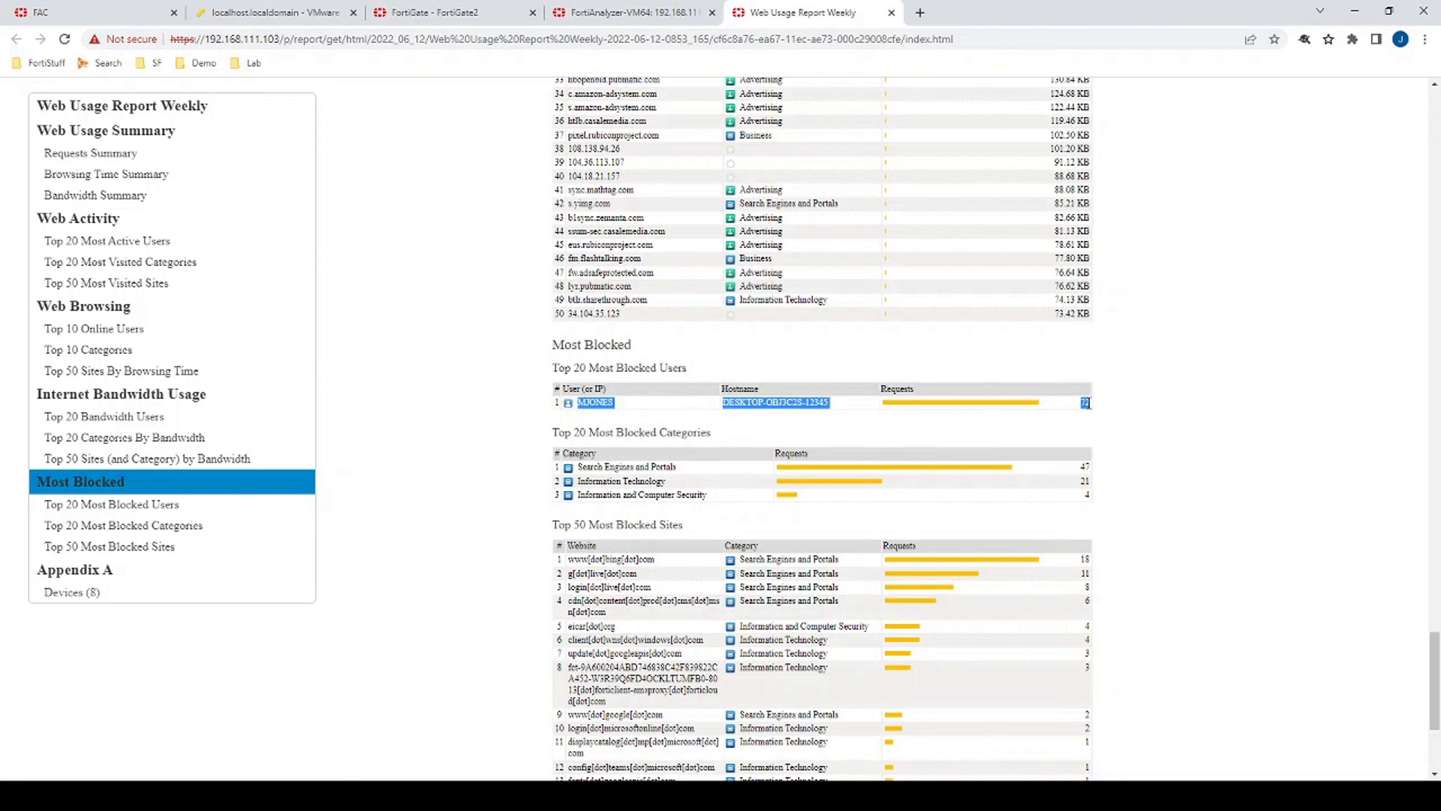